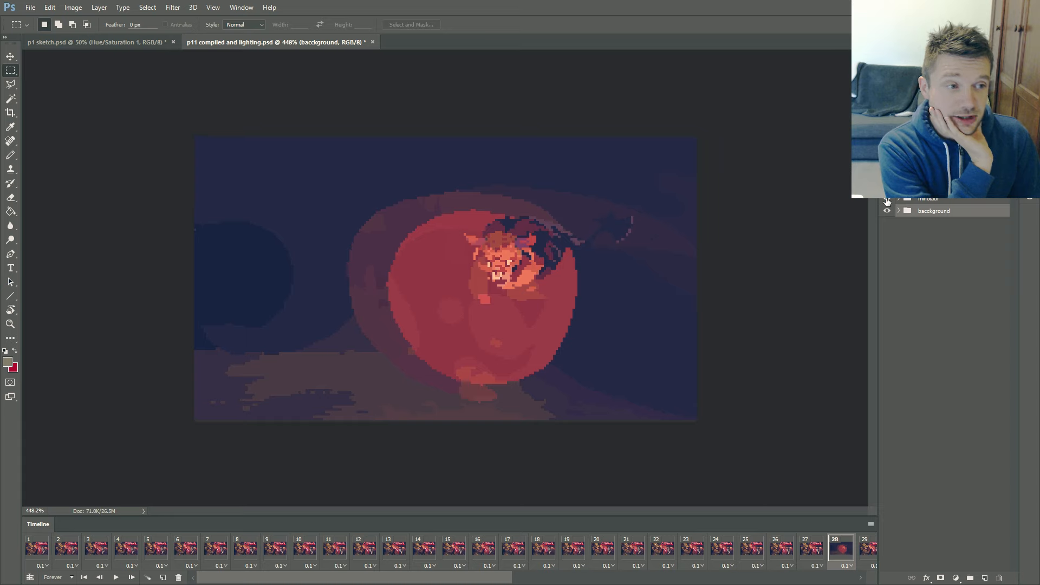
View the minotaur, knight, hydra and hero groups in turn over the background by toggling their visibility.
click(887, 200)
click(886, 187)
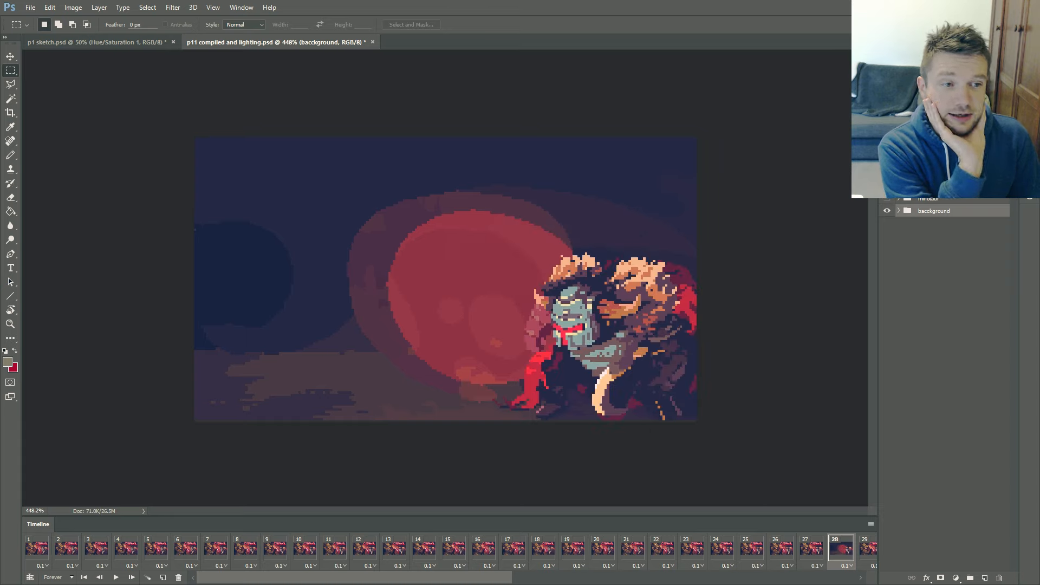
click(887, 187)
click(886, 175)
click(887, 163)
click(887, 152)
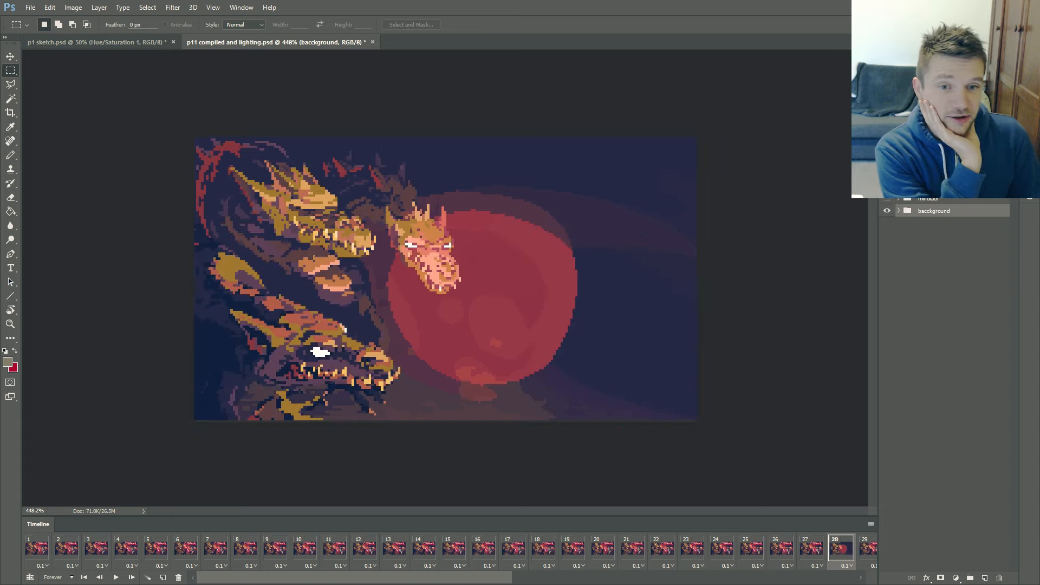
click(887, 139)
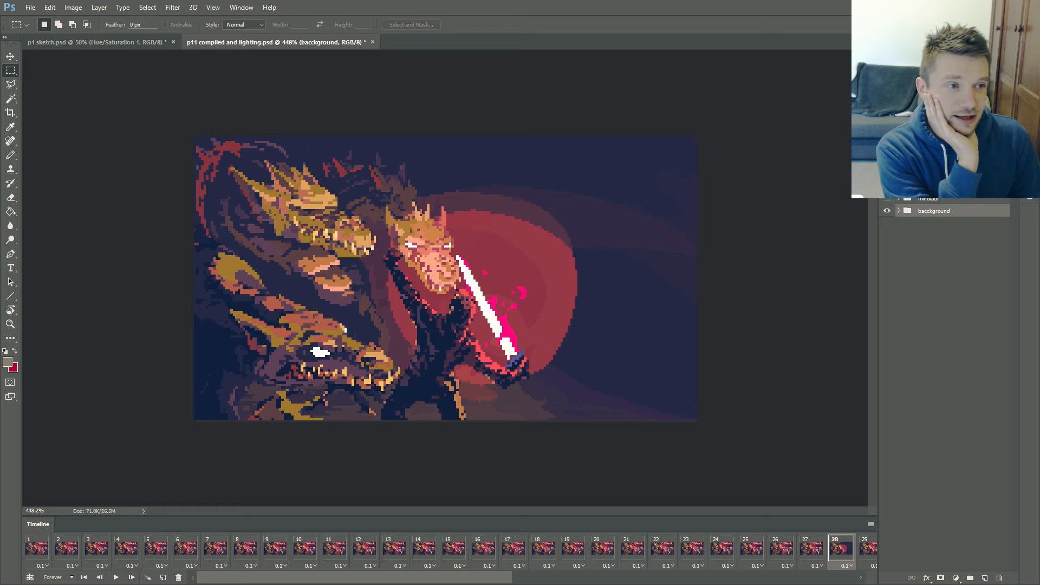
Make all the character, logo and lighting groups visible and play the timeline animation.
drag(887, 187, 886, 151)
click(887, 128)
click(886, 139)
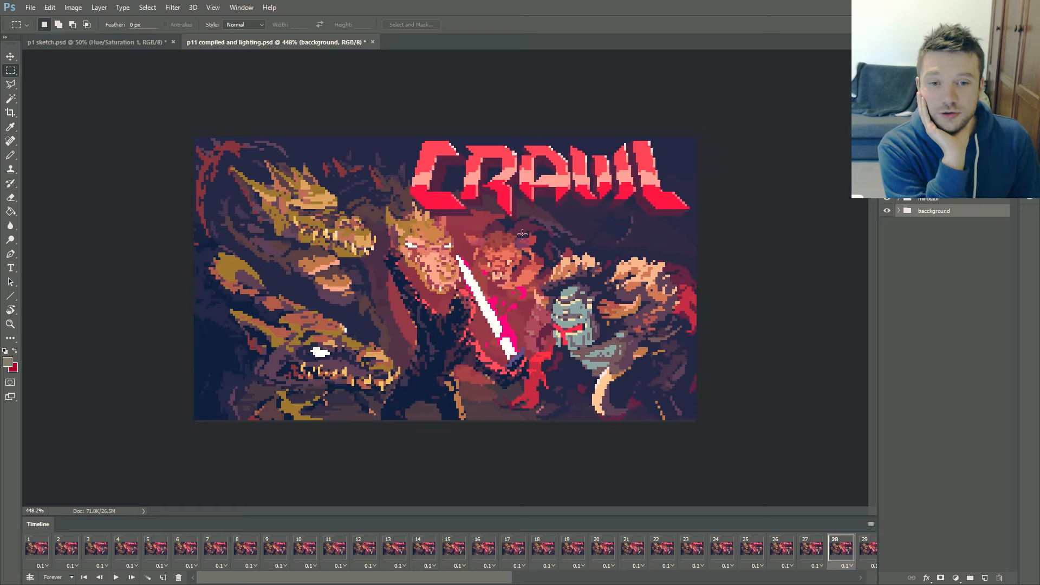
click(116, 577)
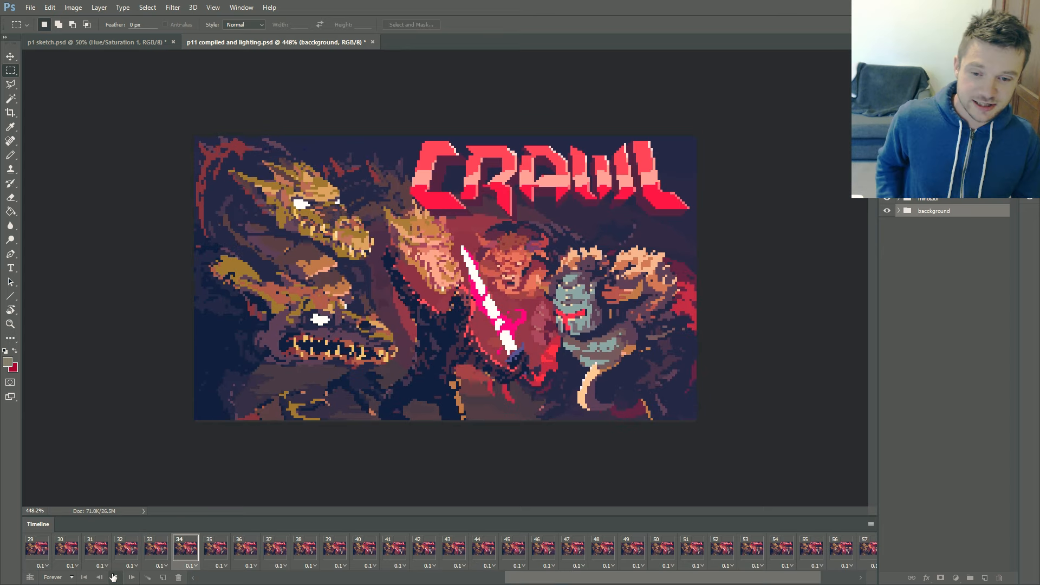
Close the compiled and lighting file without saving and open p2 pixel.psd from the process folder.
key(ctrl+w)
key(n)
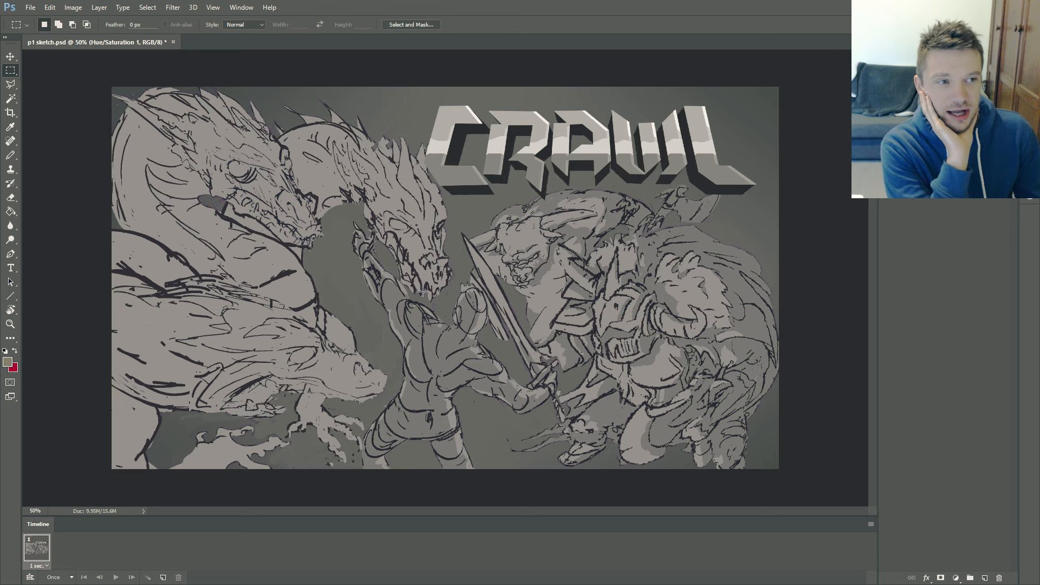
click(30, 8)
click(32, 30)
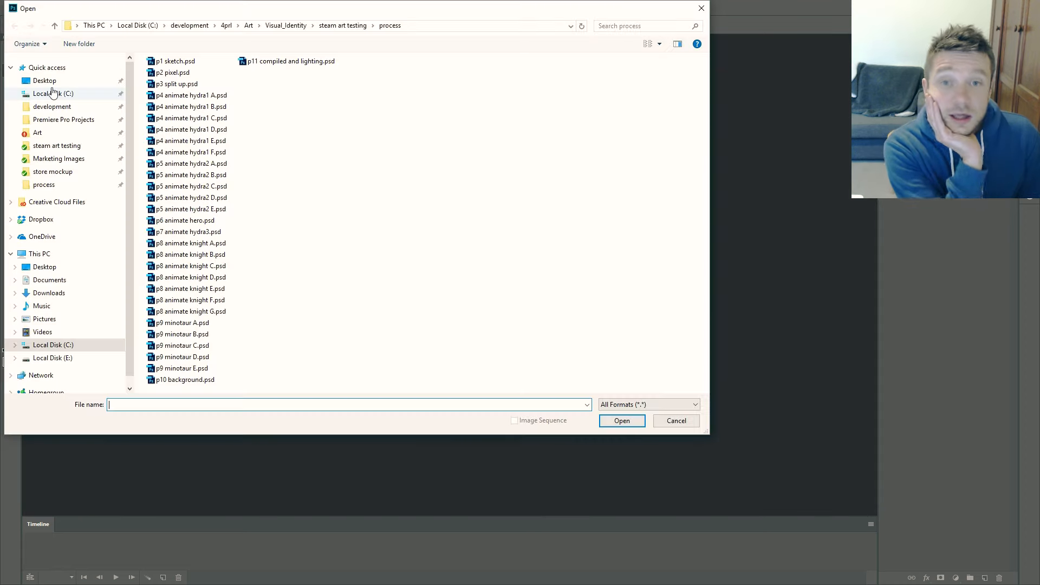
click(156, 77)
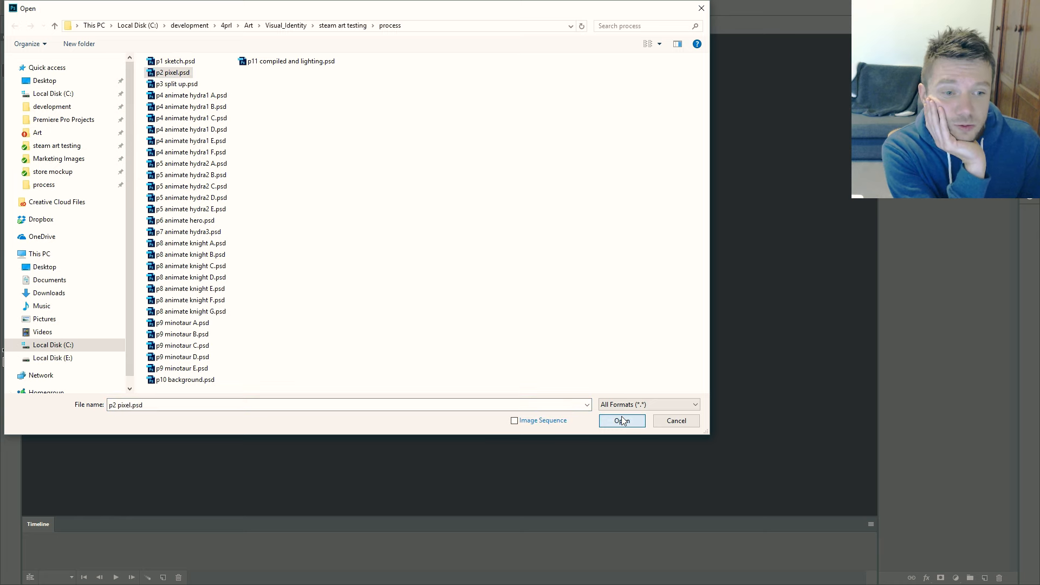
click(621, 420)
Examine the whole pixel artwork, outlining the full canvas with a rectangular marquee.
scroll(413, 287, up, 5)
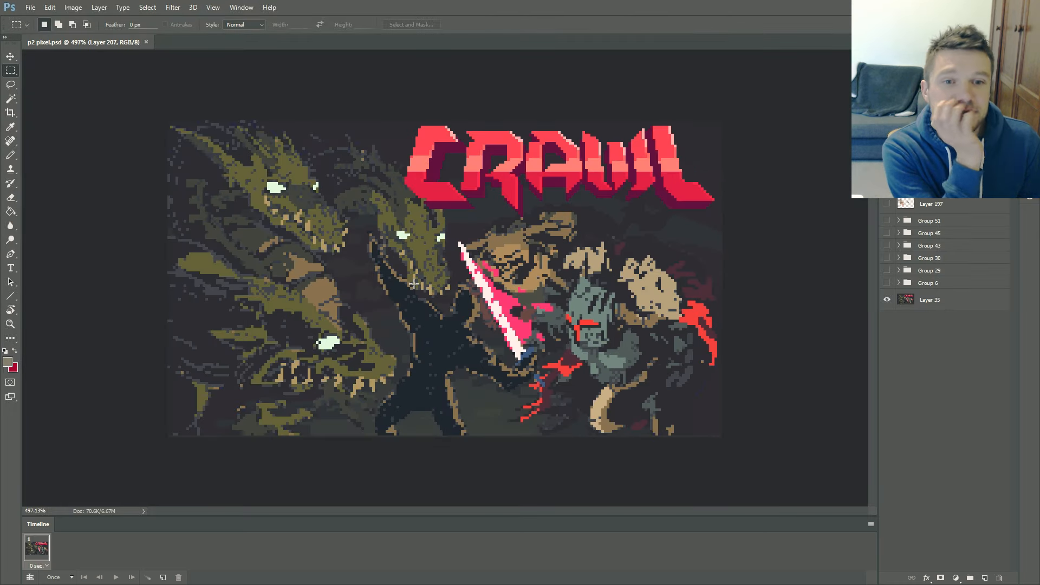
scroll(593, 197, down, 1)
drag(171, 116, 736, 464)
scroll(491, 279, up, 2)
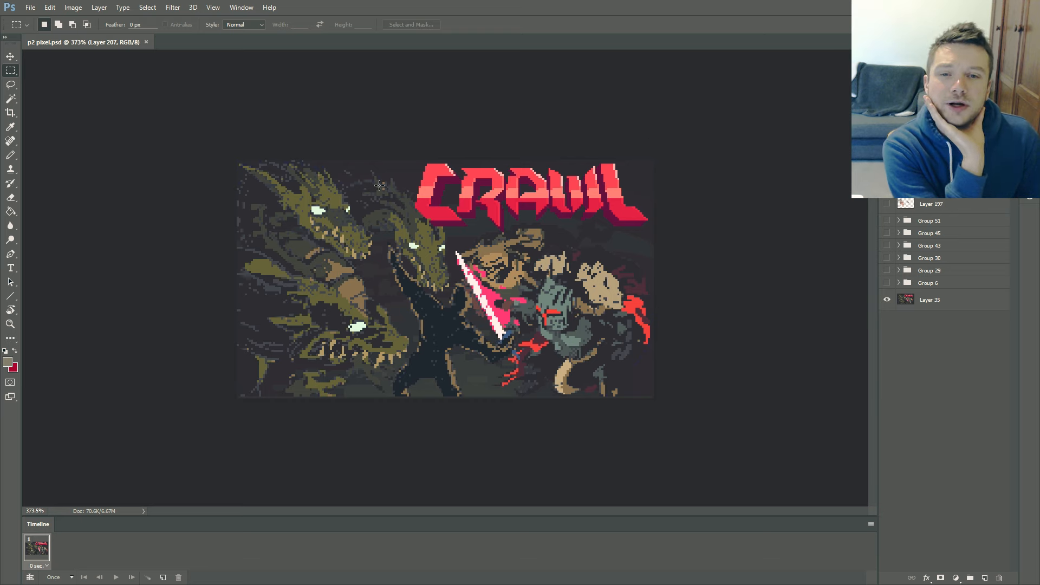
drag(207, 96, 840, 427)
scroll(416, 295, up, 2)
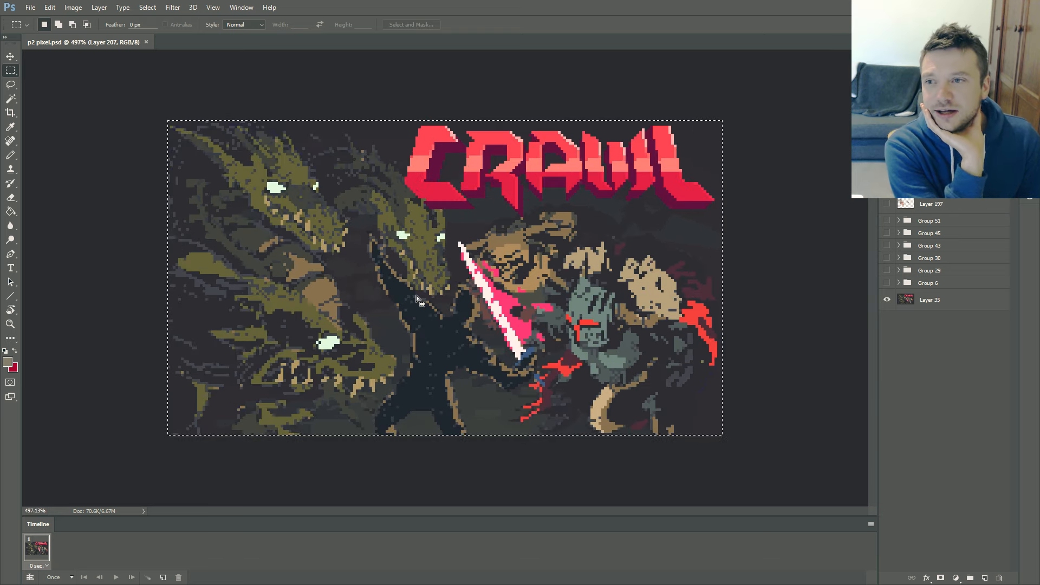
scroll(477, 304, down, 1)
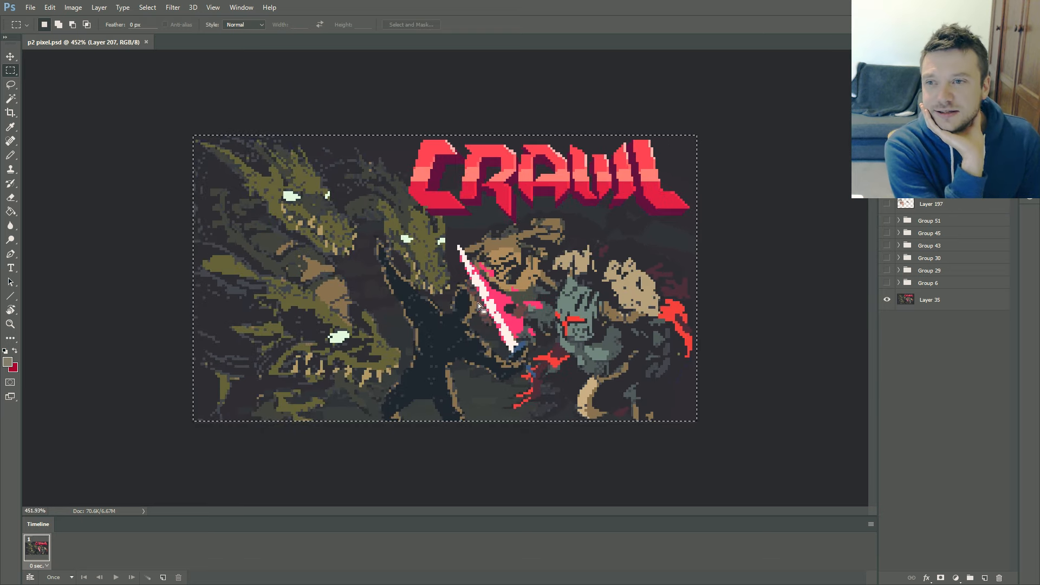
Show Group 6, expand it, and examine its layers and Hue/Saturation adjustments 3, 1 and 2.
click(887, 284)
click(887, 284)
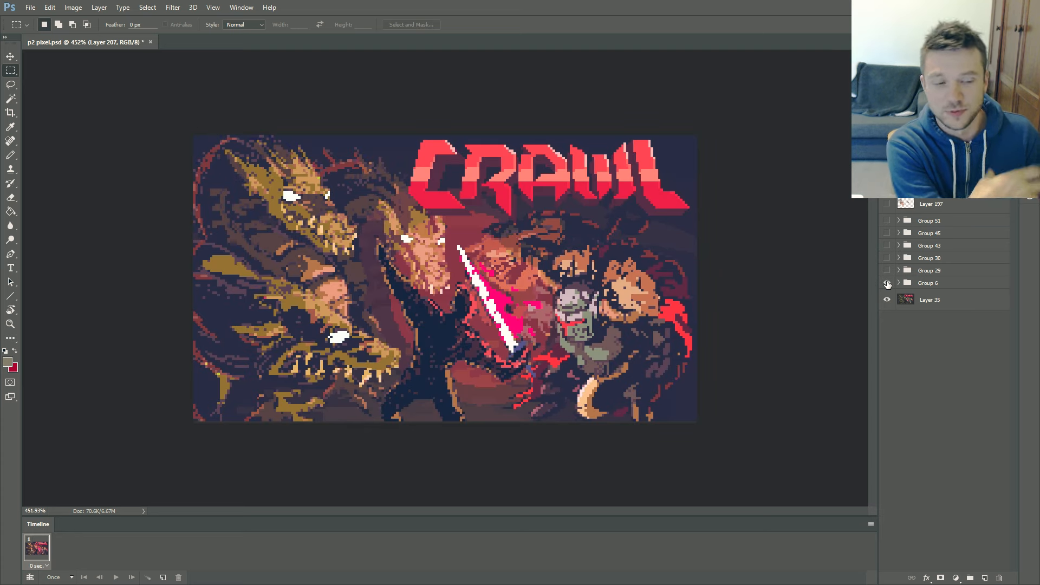
click(900, 283)
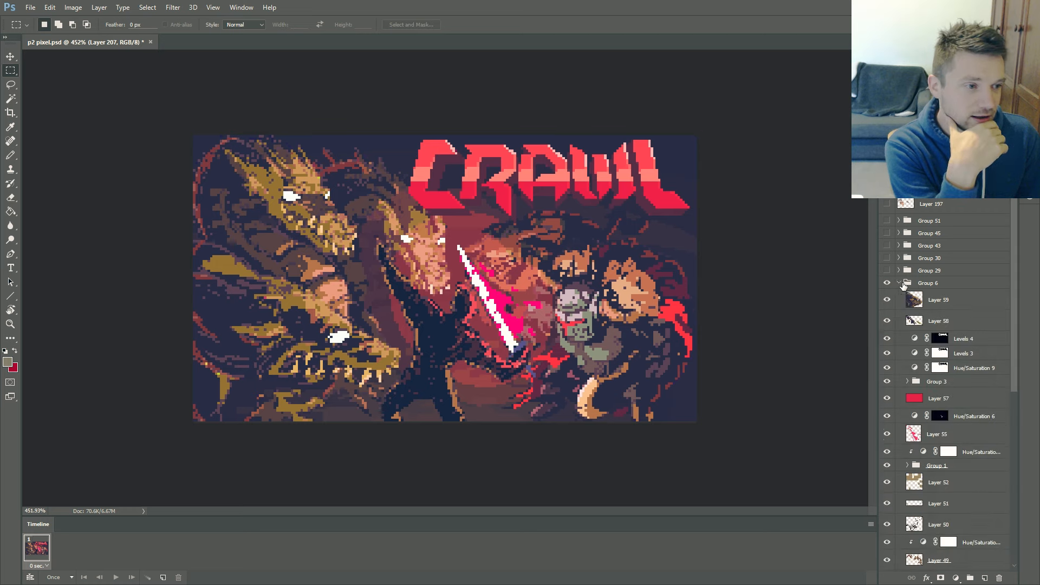
scroll(928, 286, down, 5)
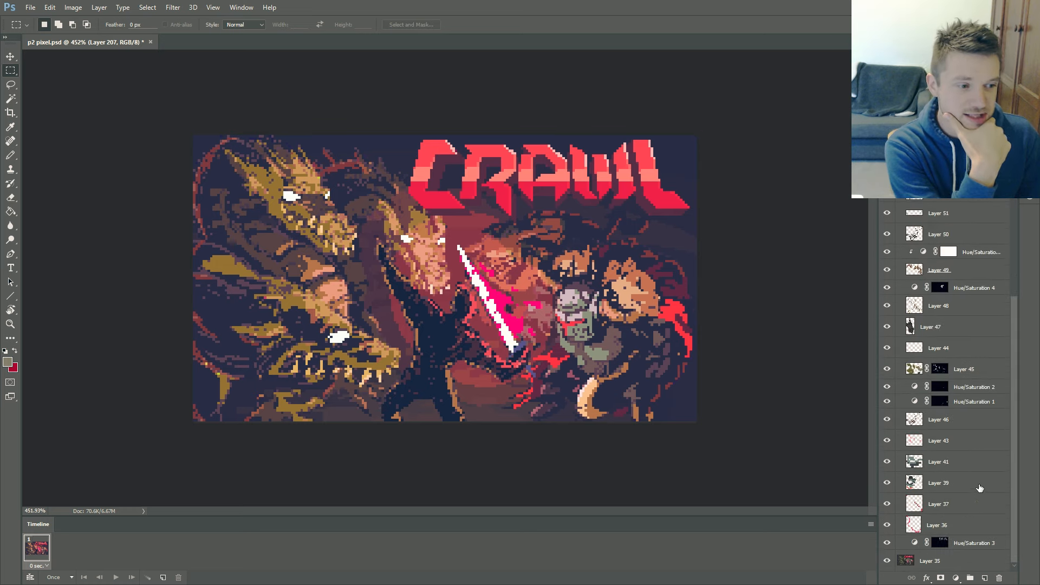
click(969, 545)
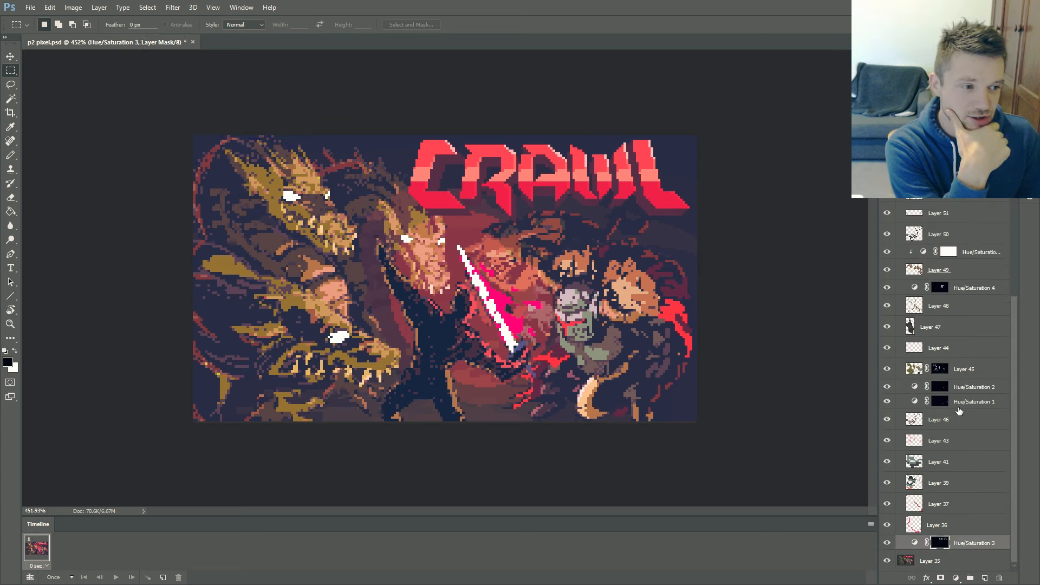
click(962, 403)
click(965, 388)
Compare the artwork with and without Group 30, and show Groups 30, 43, 45, 51 and Layer 197.
click(887, 259)
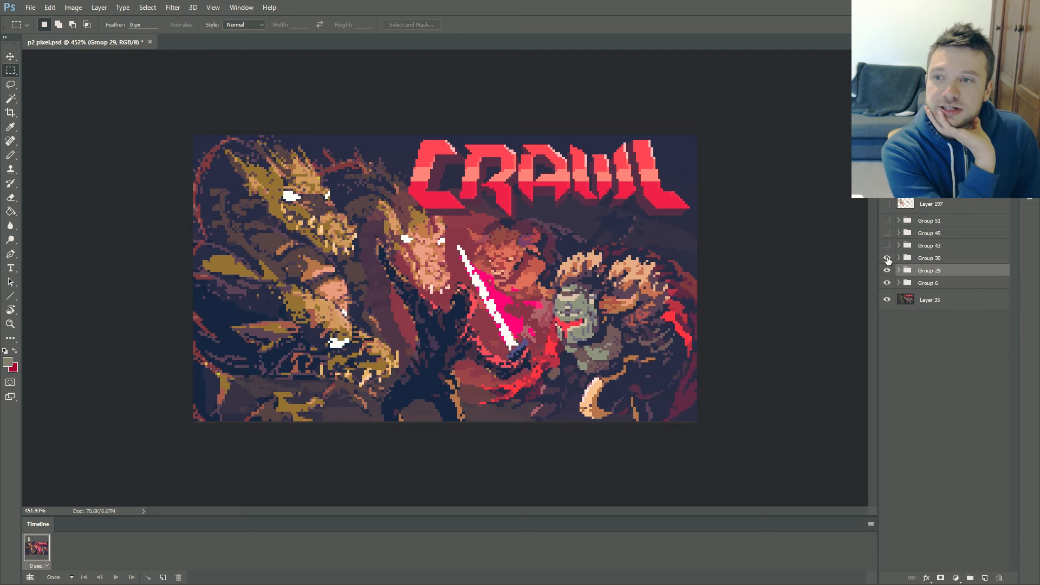
click(886, 259)
click(887, 258)
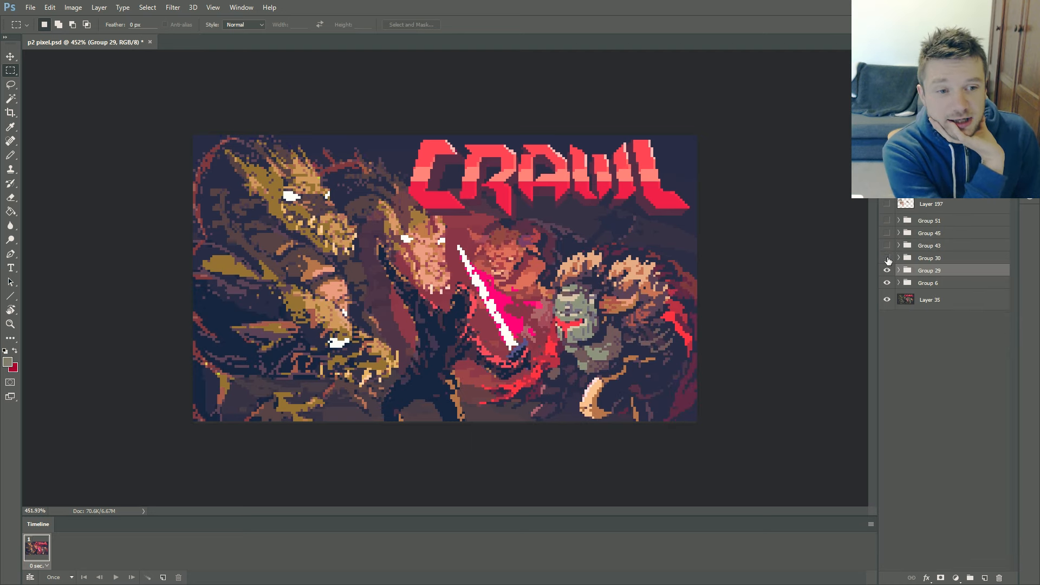
click(887, 258)
click(887, 246)
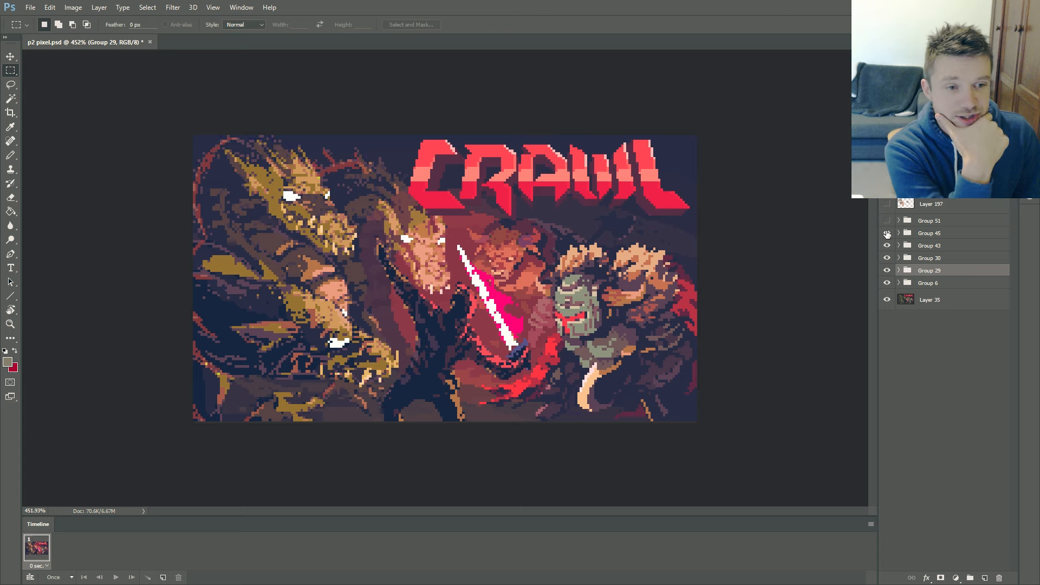
click(887, 233)
click(887, 220)
click(886, 204)
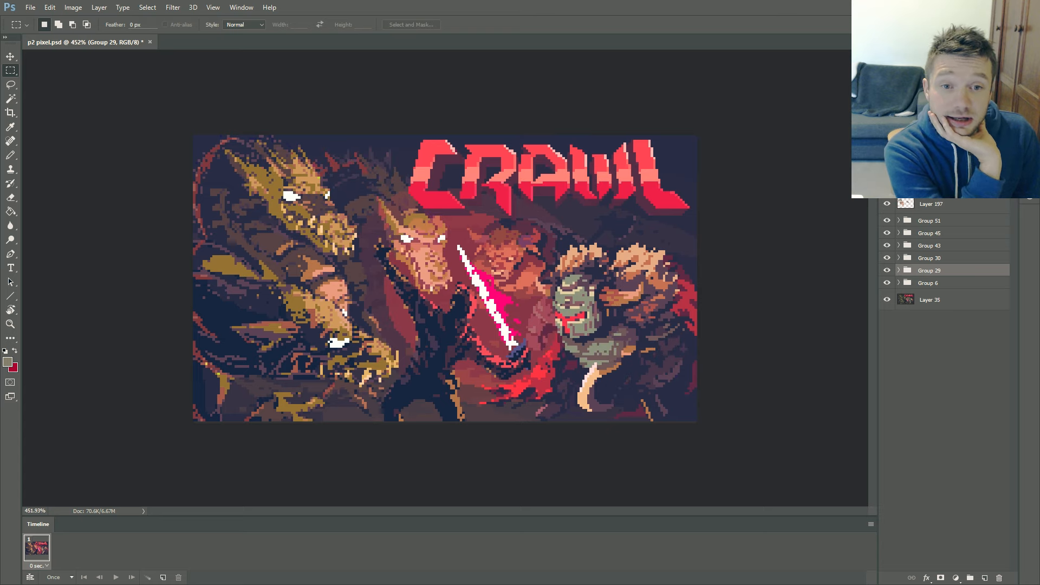
Show the background Layer 266 and Layer 270 in p3 split up.psd.
key(ctrl+minus)
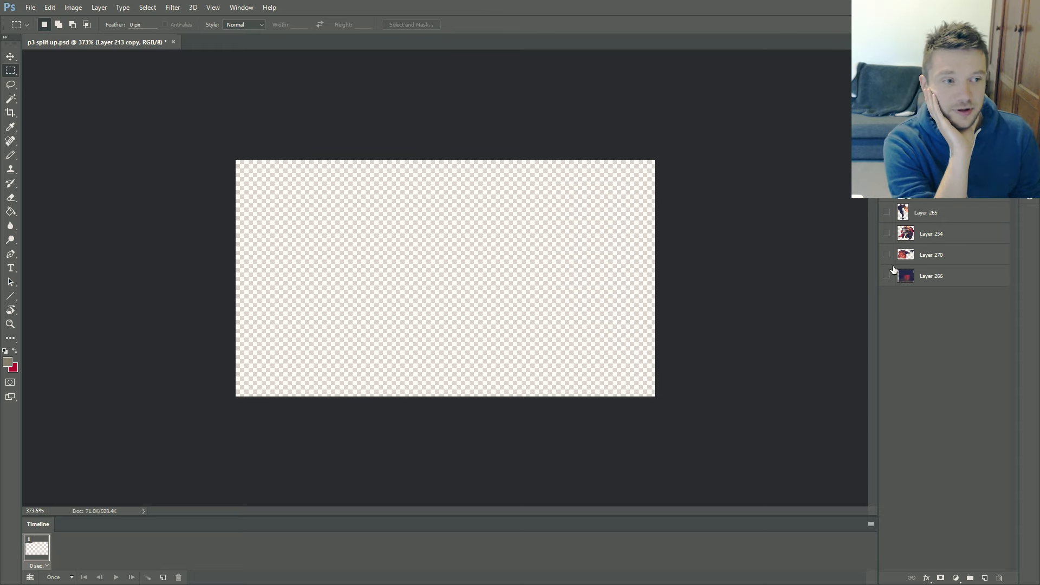
click(887, 276)
click(887, 254)
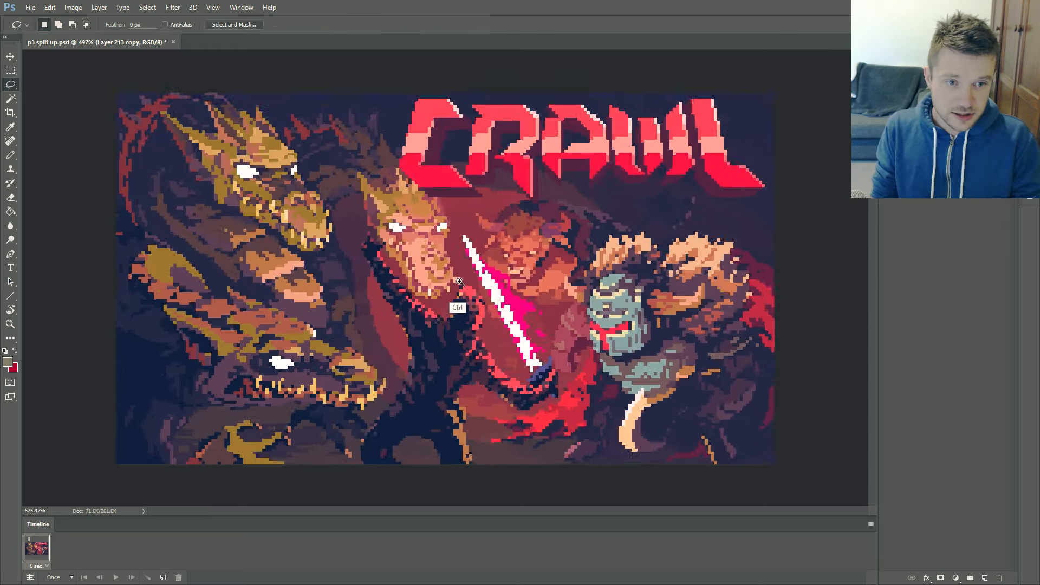
Draw a loose lasso selection around the hero and his sword.
scroll(485, 288, up, 5)
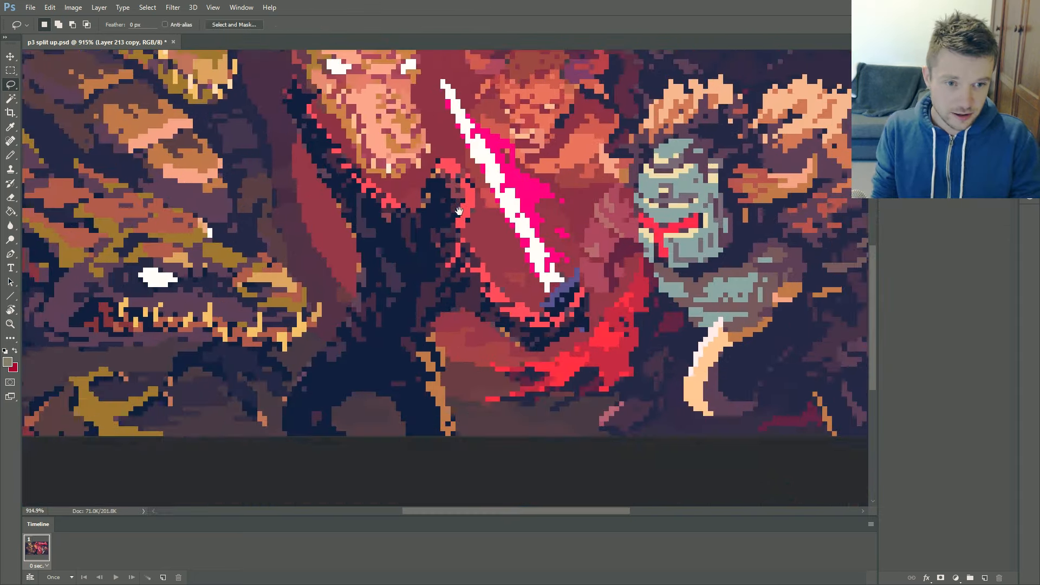
drag(458, 211, 456, 193)
drag(445, 295, 530, 147)
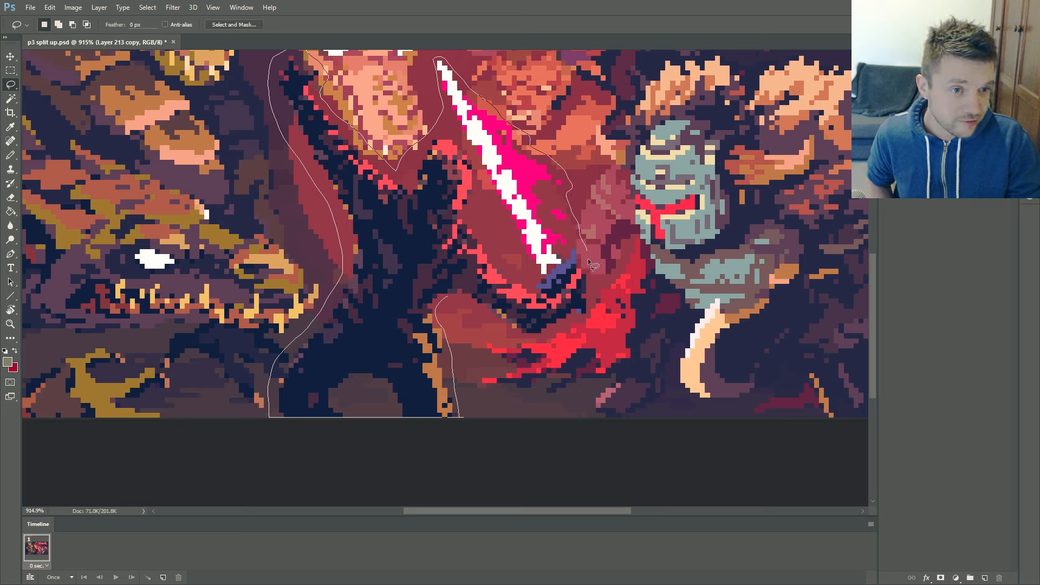
mouse_move(589, 262)
mouse_down()
mouse_move(587, 316)
mouse_move(533, 341)
mouse_up()
drag(449, 300, 449, 301)
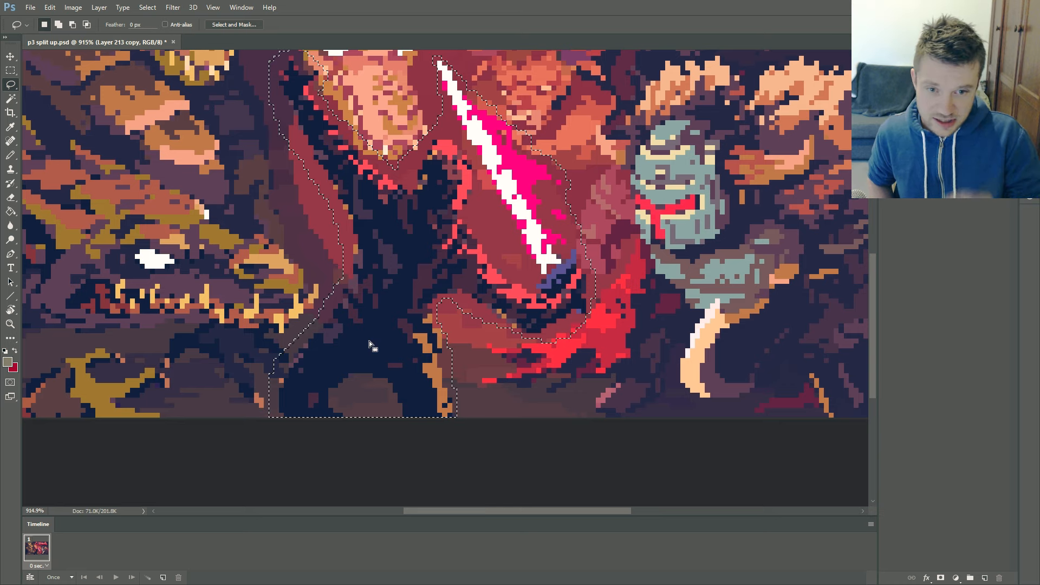
Subtract the surrounding background from the selection with the contiguous Magic Wand and cut out the hero and sword.
click(10, 100)
click(303, 24)
alt+click(326, 75)
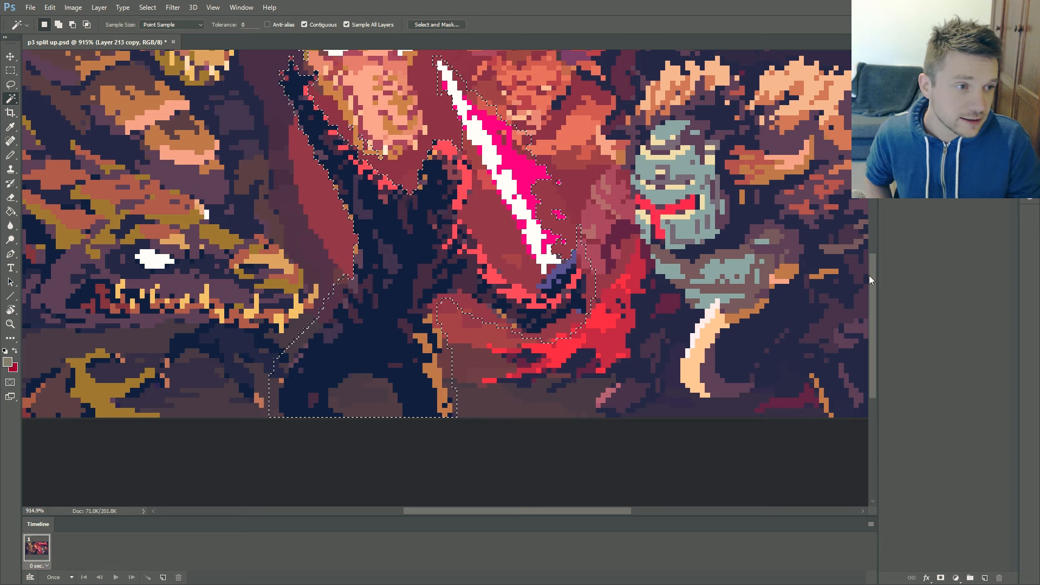
scroll(297, 75, up, 2)
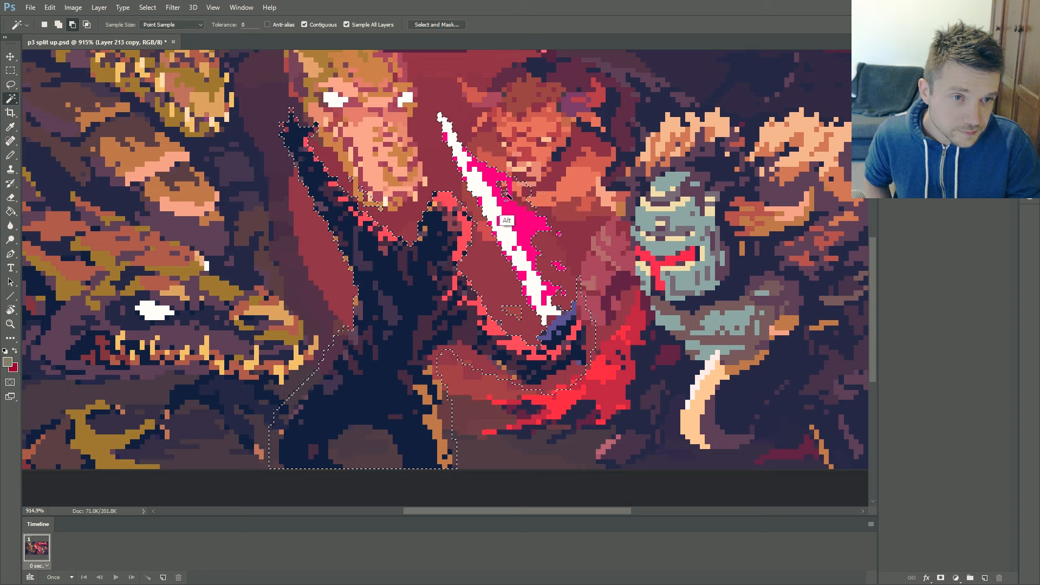
alt+click(532, 210)
alt+click(591, 332)
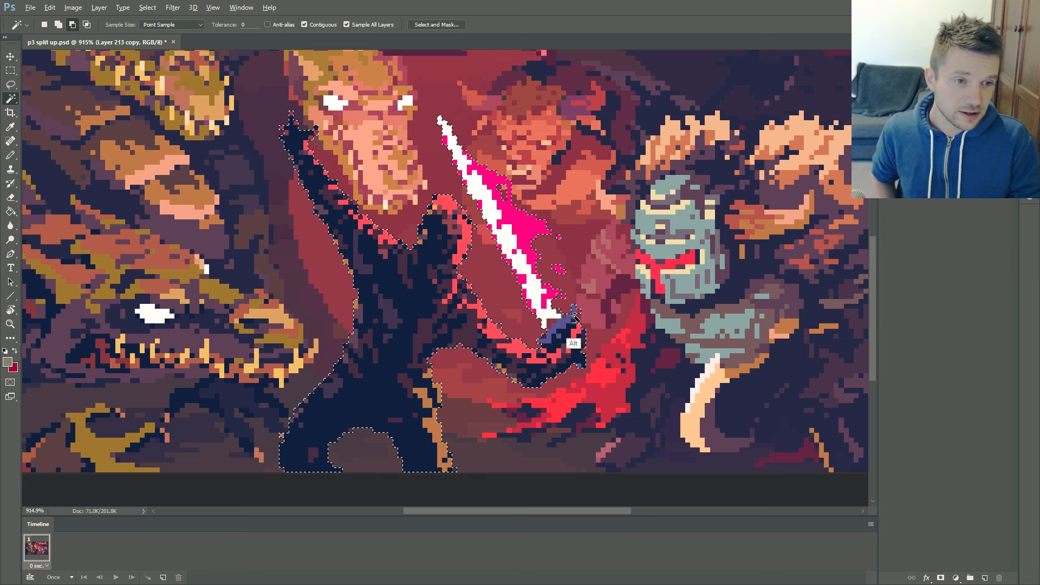
key(ctrl+x)
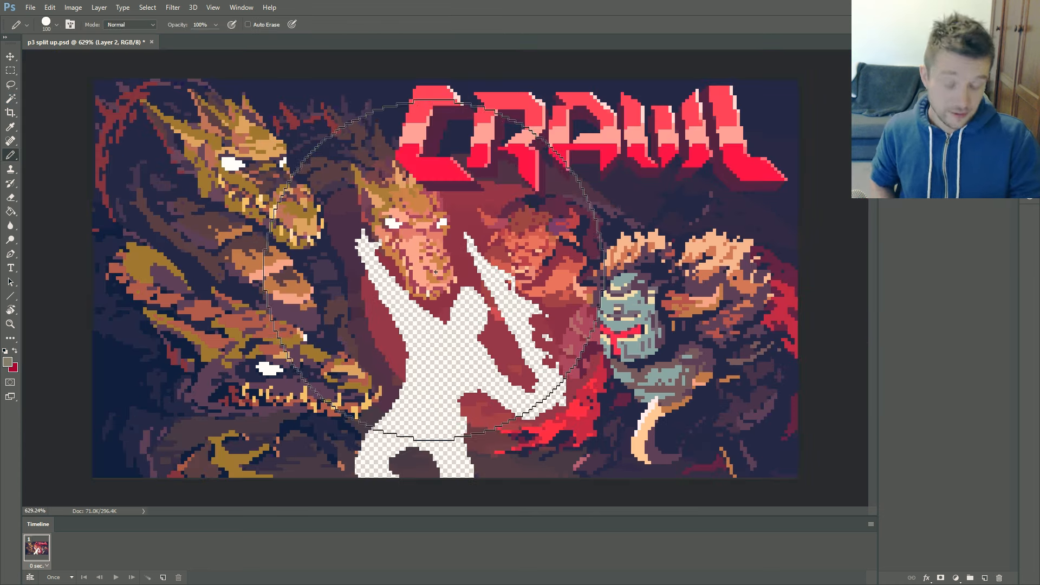
Reduce the pencil size to 6 px and paint over the hole of the hero's torso with the sampled dark red.
key(bracketleft)
key(bracketleft)
key(bracketleft)
key(bracketleft)
key(bracketleft)
key(bracketleft)
key(bracketleft)
key(bracketleft)
key(bracketleft)
key(bracketleft)
key(bracketleft)
key(bracketleft)
key(bracketleft)
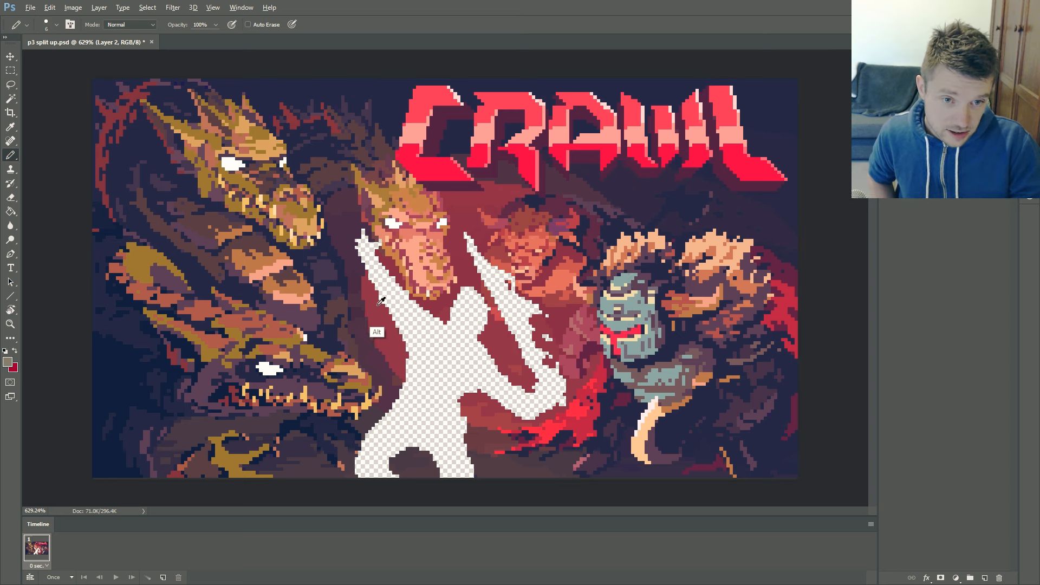
alt+click(372, 336)
mouse_move(378, 294)
mouse_down()
mouse_move(395, 258)
mouse_move(376, 285)
mouse_move(385, 264)
mouse_move(377, 273)
mouse_move(383, 309)
mouse_move(400, 284)
mouse_move(403, 353)
mouse_move(460, 397)
mouse_move(412, 323)
mouse_move(439, 314)
mouse_move(454, 364)
mouse_move(475, 336)
mouse_move(494, 366)
mouse_move(441, 320)
mouse_move(443, 299)
mouse_move(465, 307)
mouse_move(471, 299)
mouse_move(468, 279)
mouse_move(494, 289)
mouse_move(441, 301)
mouse_move(450, 321)
mouse_move(475, 302)
mouse_up()
Fill the gaps at the sword tip and the hero's raised hand with colours sampled from the nearby background.
alt+click(439, 304)
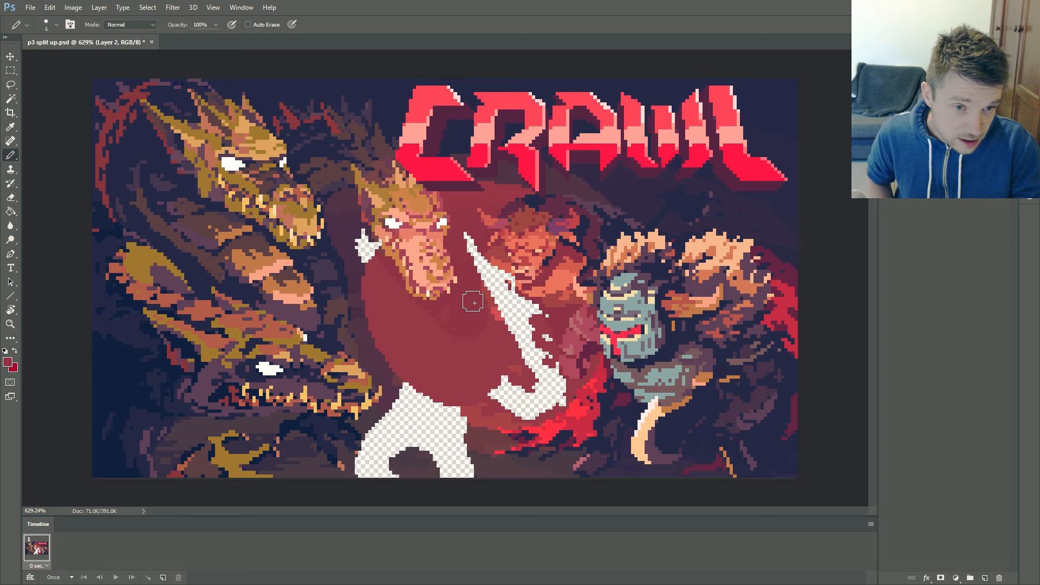
alt+click(460, 222)
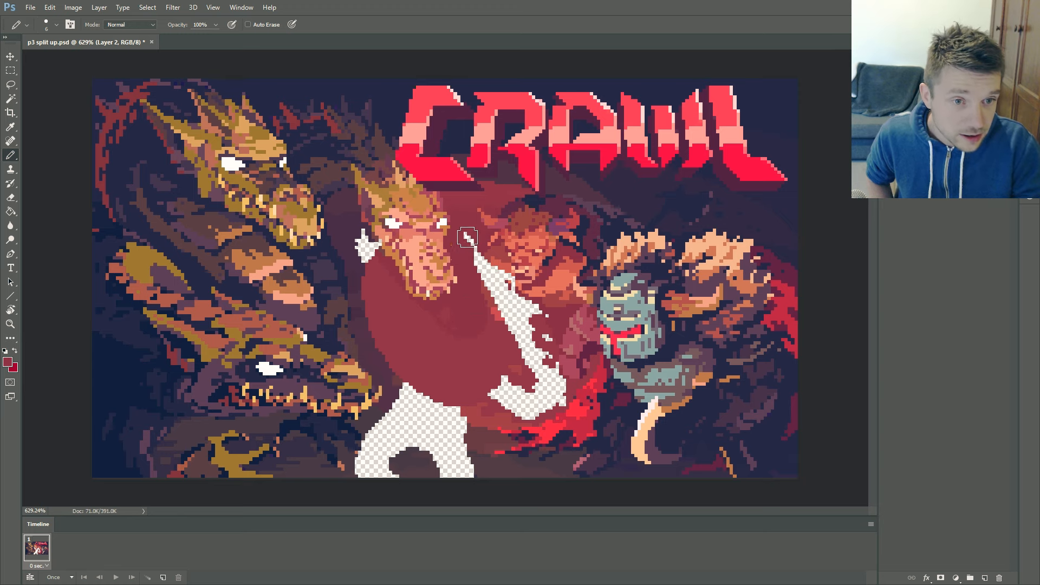
drag(467, 237, 482, 242)
alt+click(346, 274)
mouse_move(350, 238)
mouse_down()
mouse_move(351, 262)
mouse_move(374, 235)
mouse_move(366, 253)
mouse_up()
Fill the hero's leg area with sampled ground colours and blend the lower edge of the red glow.
alt+click(471, 426)
mouse_move(399, 388)
mouse_down()
mouse_move(474, 420)
mouse_move(399, 408)
mouse_move(431, 422)
mouse_up()
alt+click(470, 439)
alt+click(386, 389)
mouse_move(359, 469)
mouse_down()
mouse_move(400, 484)
mouse_move(430, 461)
mouse_move(480, 474)
mouse_up()
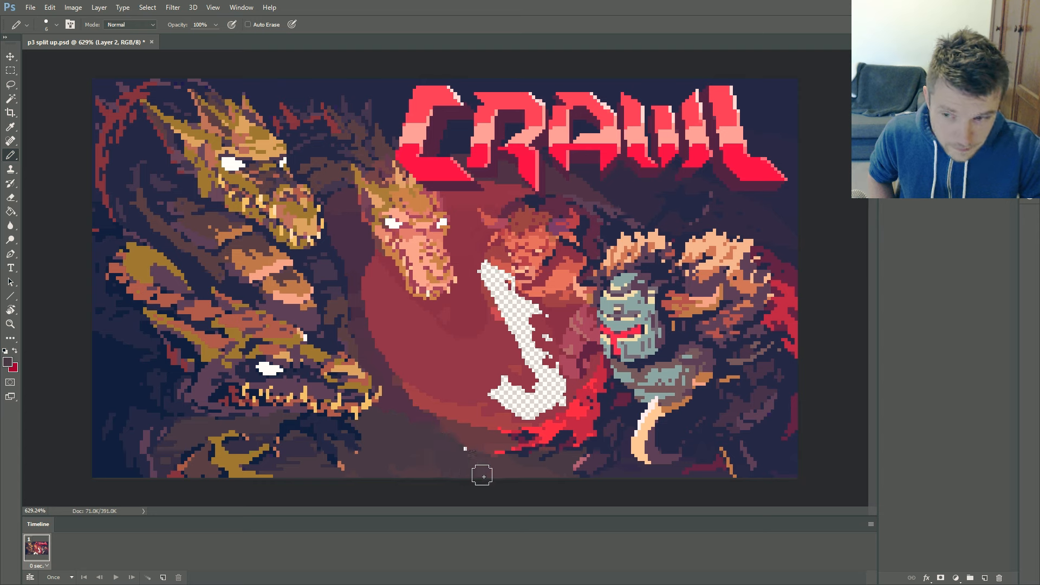
alt+click(485, 441)
drag(395, 415, 449, 433)
Paint over the remaining sword and arm hole beside the minotaur with sampled minotaur and background reds.
alt+click(472, 422)
mouse_move(488, 268)
mouse_down()
mouse_move(505, 282)
mouse_move(516, 319)
mouse_move(510, 271)
mouse_up()
alt+click(521, 292)
mouse_move(504, 334)
mouse_down()
mouse_move(541, 322)
mouse_move(546, 342)
mouse_move(515, 355)
mouse_move(541, 360)
mouse_move(503, 394)
mouse_move(514, 373)
mouse_move(517, 403)
mouse_move(537, 412)
mouse_move(567, 376)
mouse_up()
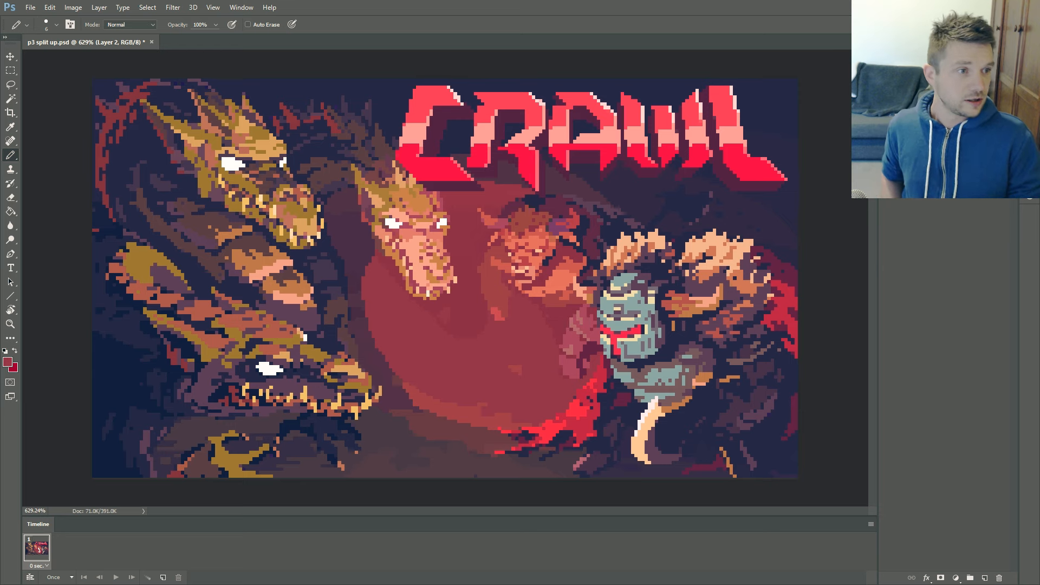
Compare the image with the painted patch layer off and on, and merge the patch into the layer below.
key(ctrl+comma)
key(ctrl+comma)
key(ctrl+e)
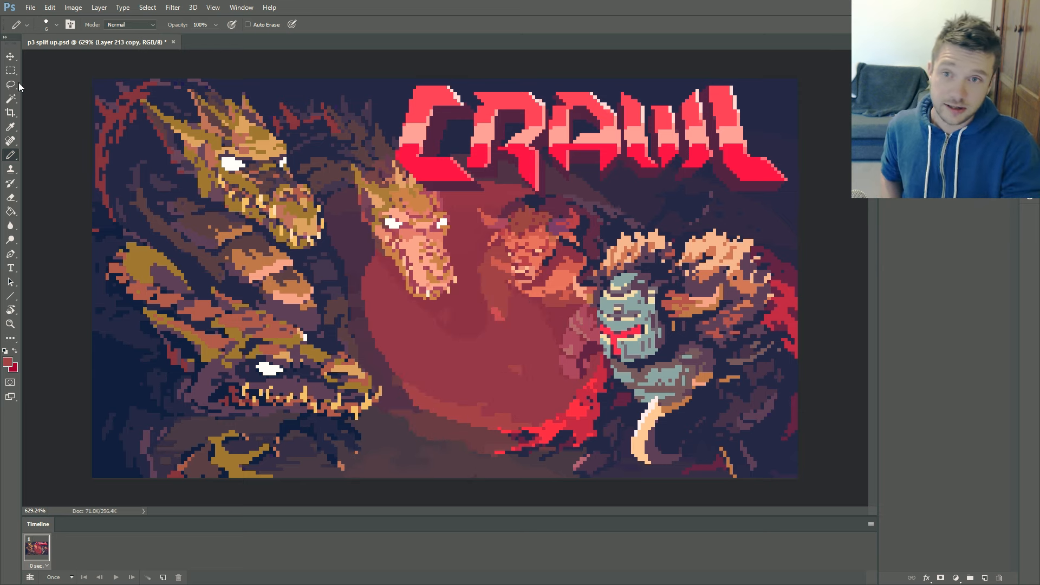
Make a freehand selection around the lowest hydra's head, neck and body, including the area of its claw.
click(12, 84)
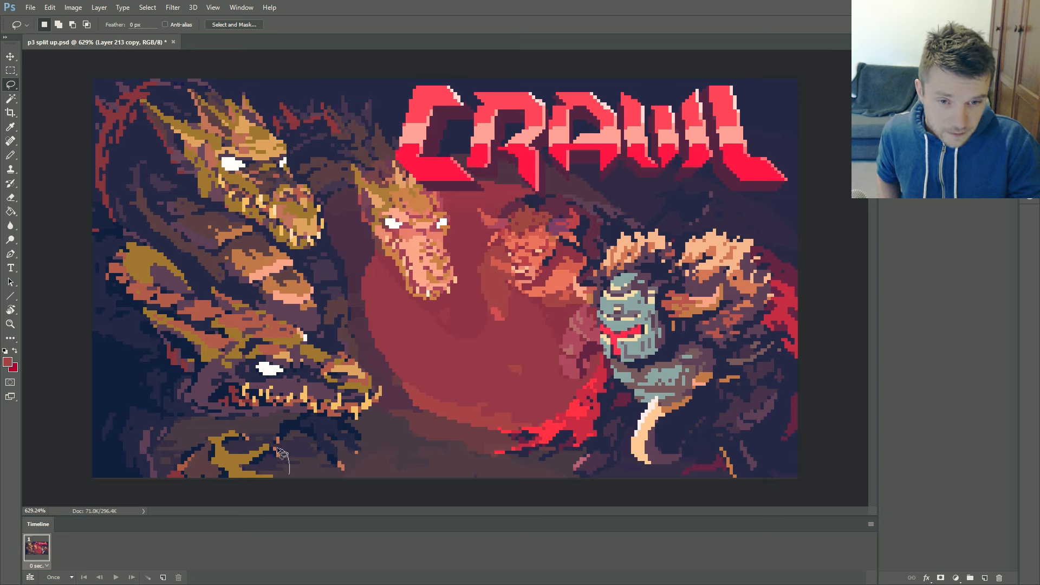
mouse_move(281, 452)
mouse_down()
mouse_move(380, 417)
mouse_move(185, 256)
mouse_move(264, 476)
mouse_move(290, 477)
mouse_up()
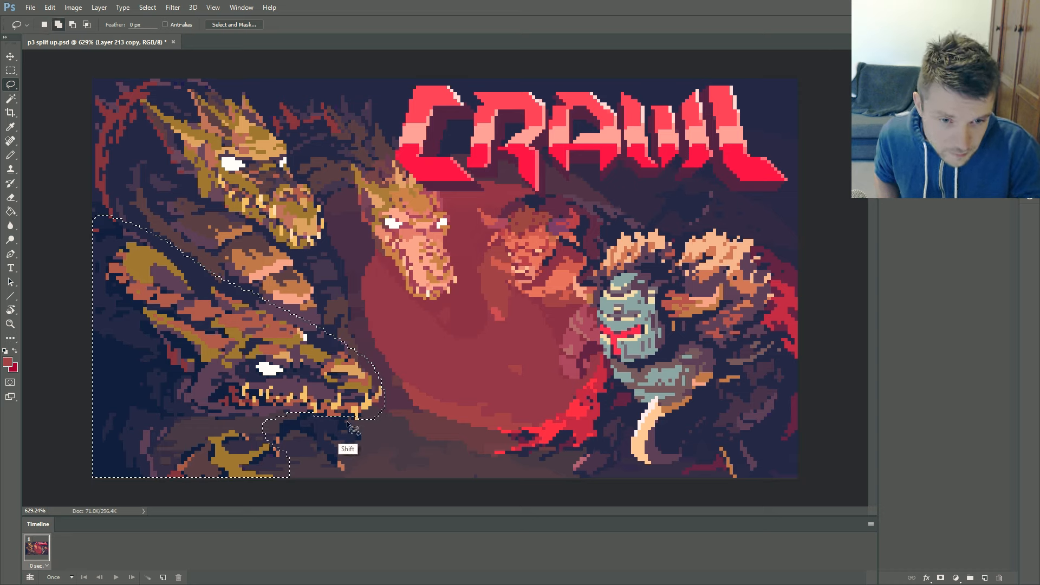
drag(347, 422, 325, 414)
Subtract the background areas around the hydra from the selection with the Magic Wand and cut the hydra out of the layer.
click(10, 98)
alt+click(189, 441)
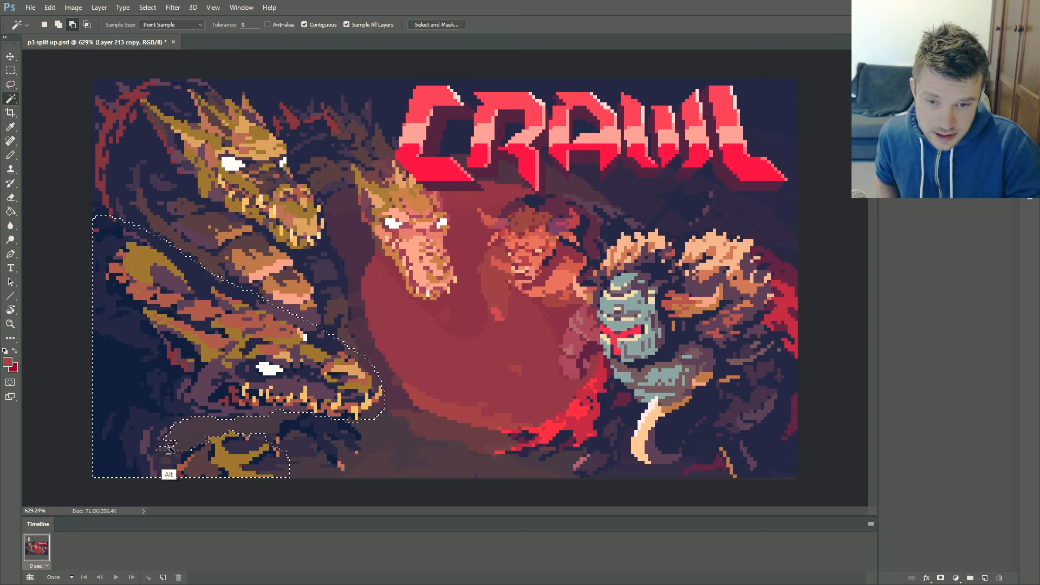
alt+click(176, 459)
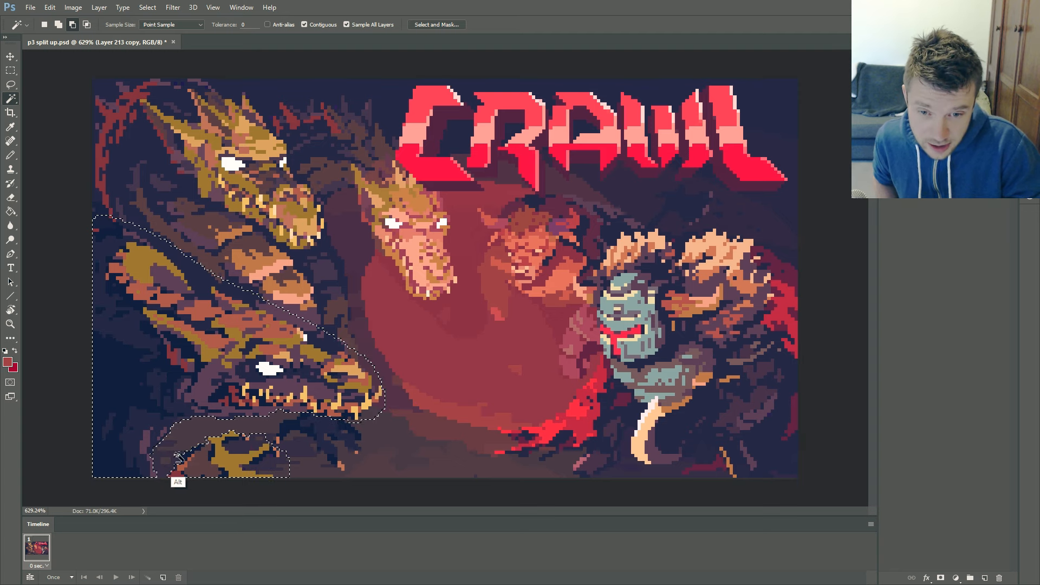
alt+click(342, 347)
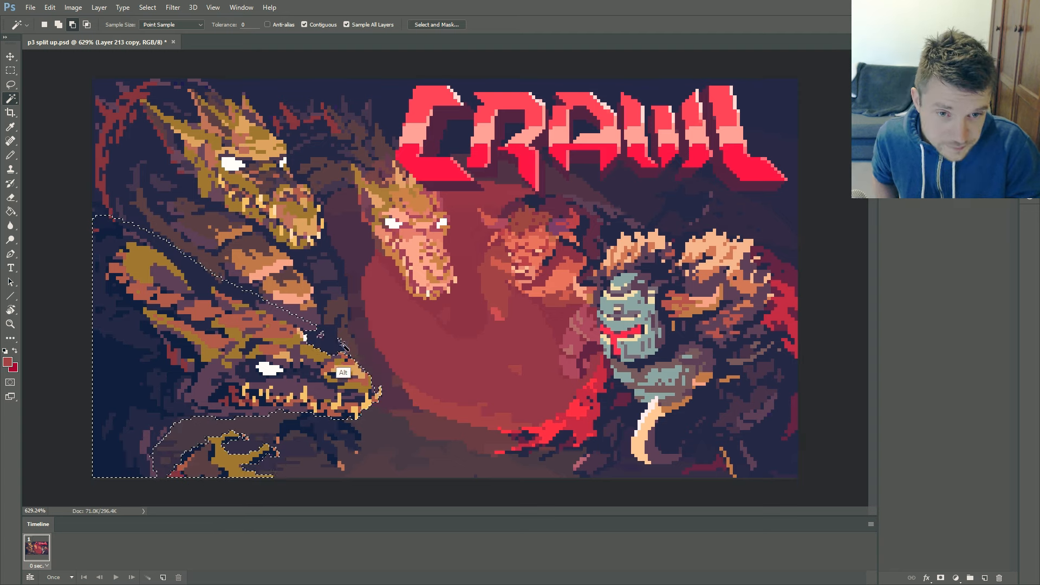
alt+click(313, 326)
alt+click(216, 277)
scroll(530, 261, down, 3)
key(m)
key(ctrl+x)
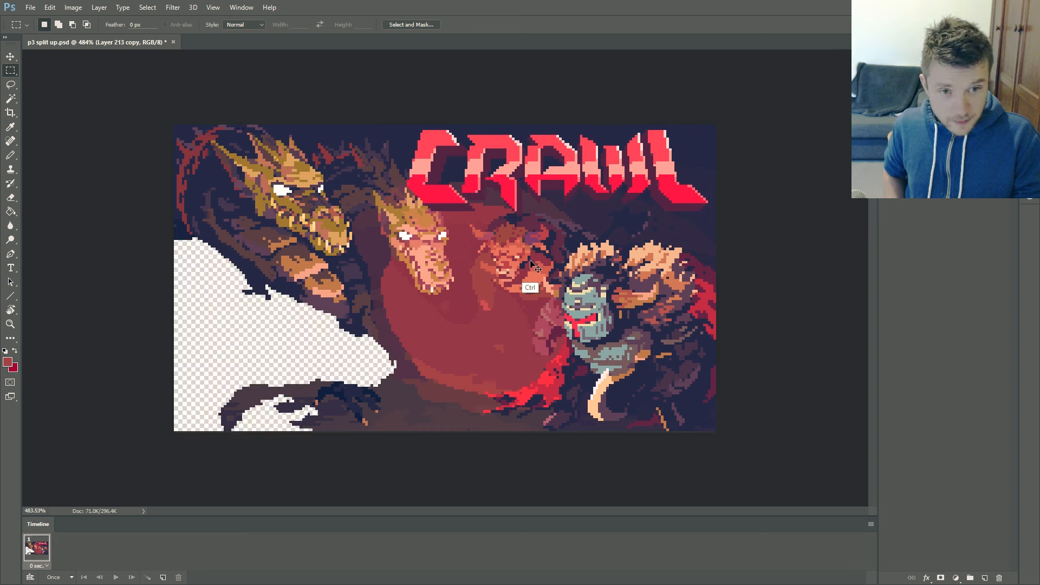
Add a new layer below and fill the hole left by the cut hydra with dark blue and brown background colours.
key(ctrl+shift+n)
key(Return)
key(b)
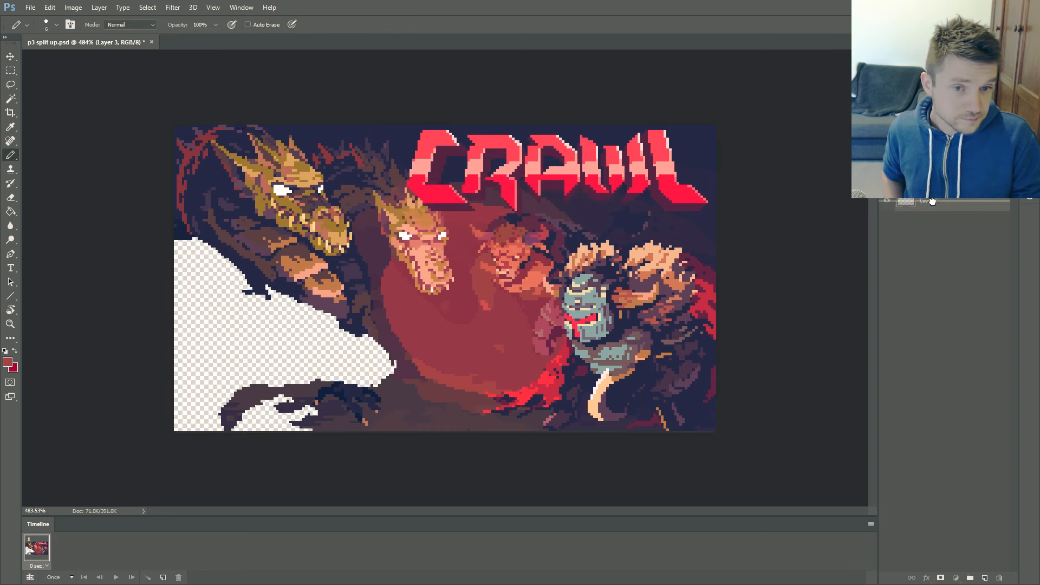
drag(932, 201, 932, 203)
mouse_move(334, 328)
mouse_down()
mouse_move(332, 377)
mouse_move(278, 392)
mouse_move(238, 354)
mouse_move(260, 325)
mouse_move(176, 349)
mouse_move(201, 410)
mouse_move(267, 425)
mouse_move(174, 413)
mouse_move(184, 398)
mouse_up()
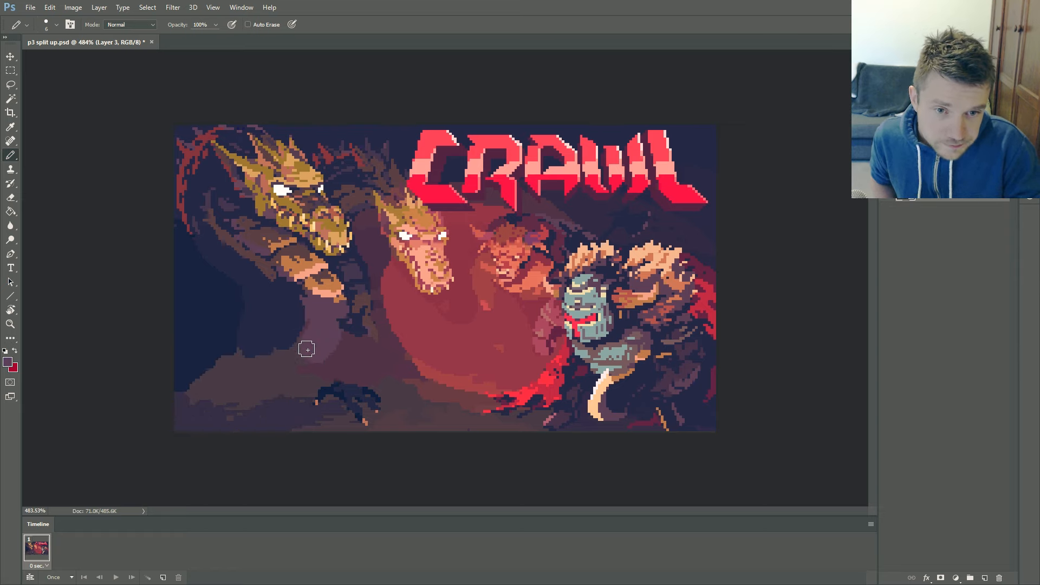
Paint the missing lower neck of the upper hydra in sampled purples and refine its edges with a smaller pencil.
drag(306, 350, 259, 360)
alt+click(278, 340)
key(bracketleft)
key(bracketleft)
key(bracketleft)
key(bracketleft)
mouse_move(363, 360)
mouse_down()
mouse_move(348, 386)
mouse_move(355, 336)
mouse_up()
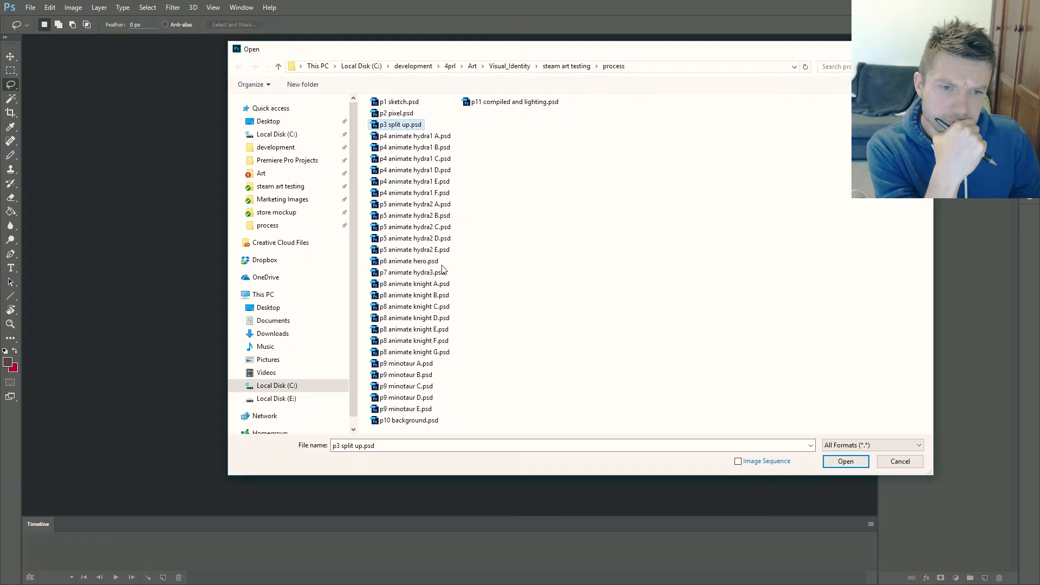
Open "p6 animate hero.psd" and play the hero's animation.
double_click(411, 261)
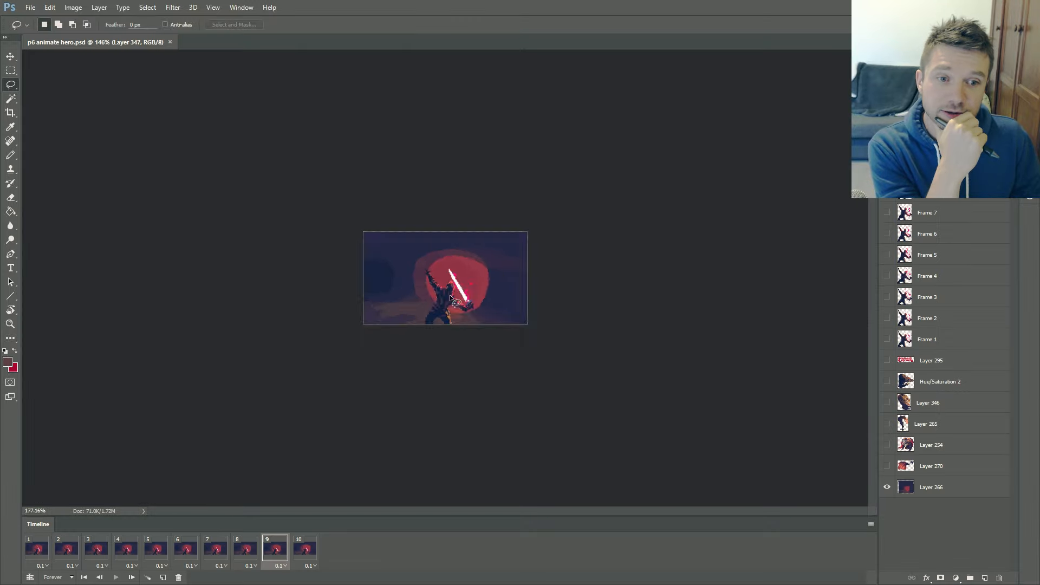
click(116, 577)
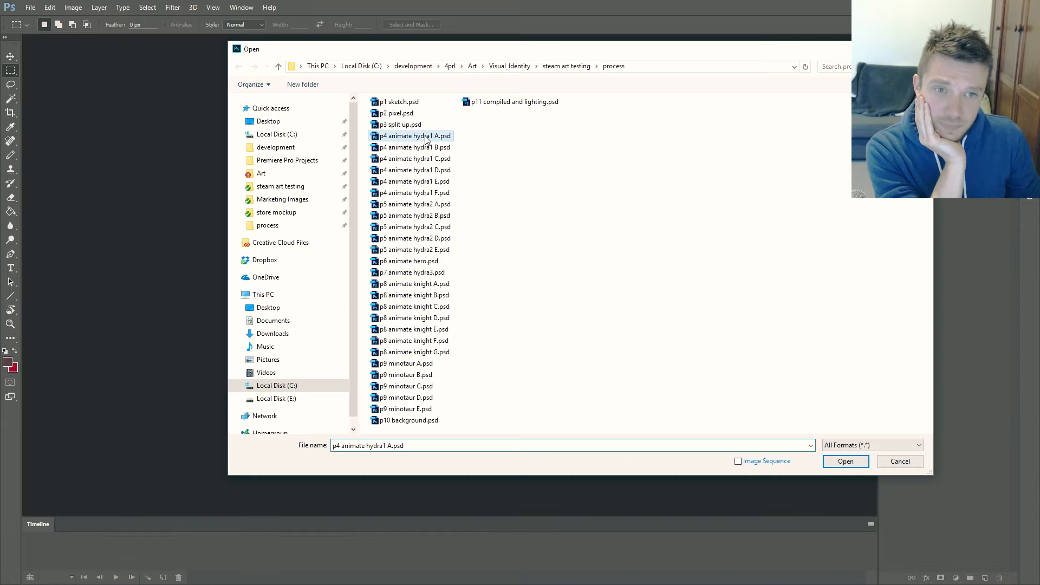
Open "p4 animate hydra1 A.psd" and select the layer holding the grey shapes that cover the other hydras.
double_click(398, 136)
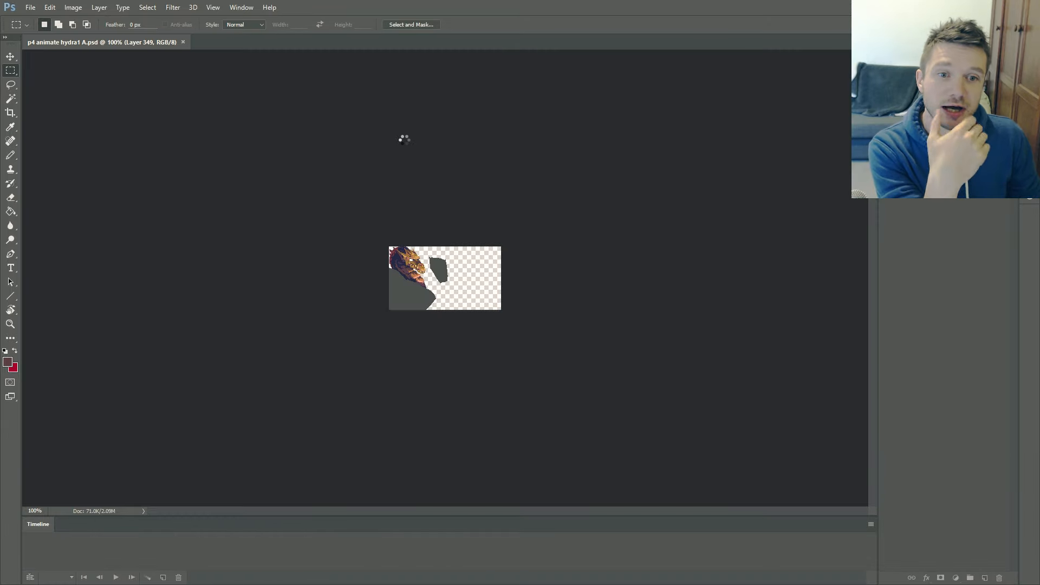
scroll(344, 338, up, 5)
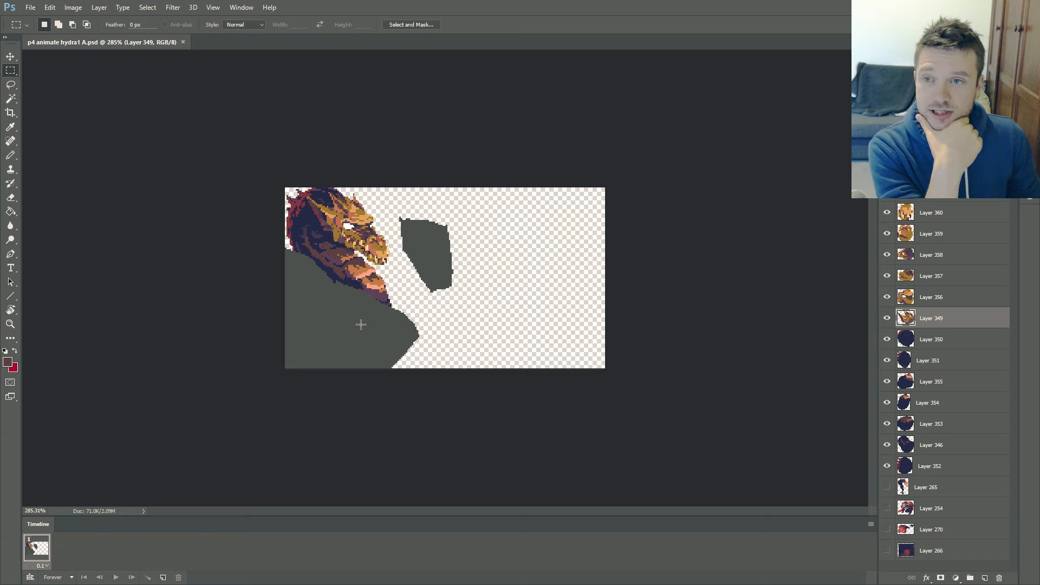
scroll(380, 355, up, 1)
scroll(371, 295, up, 3)
key(l)
ctrl+click(371, 294)
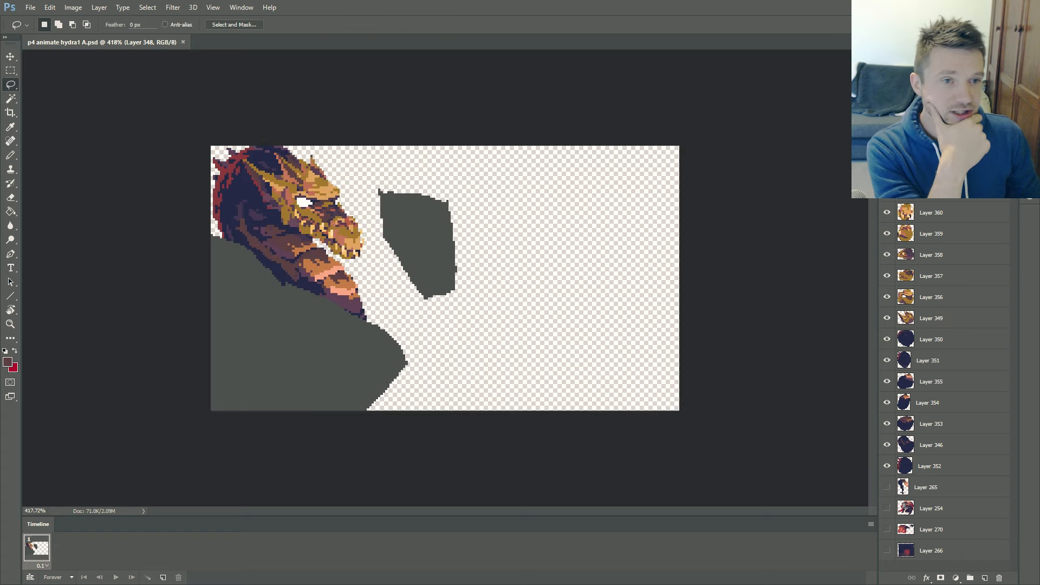
Toggle the visibility and opacity of the grey cover shapes to compare the first hydra with the heads beneath them.
key(ctrl+comma)
key(ctrl+comma)
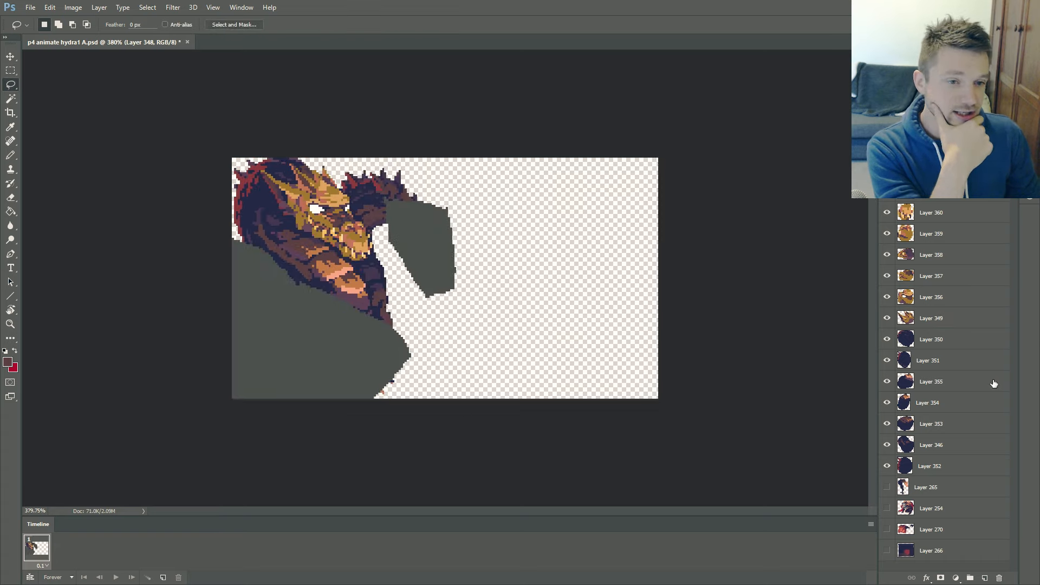
key(ctrl+comma)
key(ctrl+comma)
key(ctrl+comma)
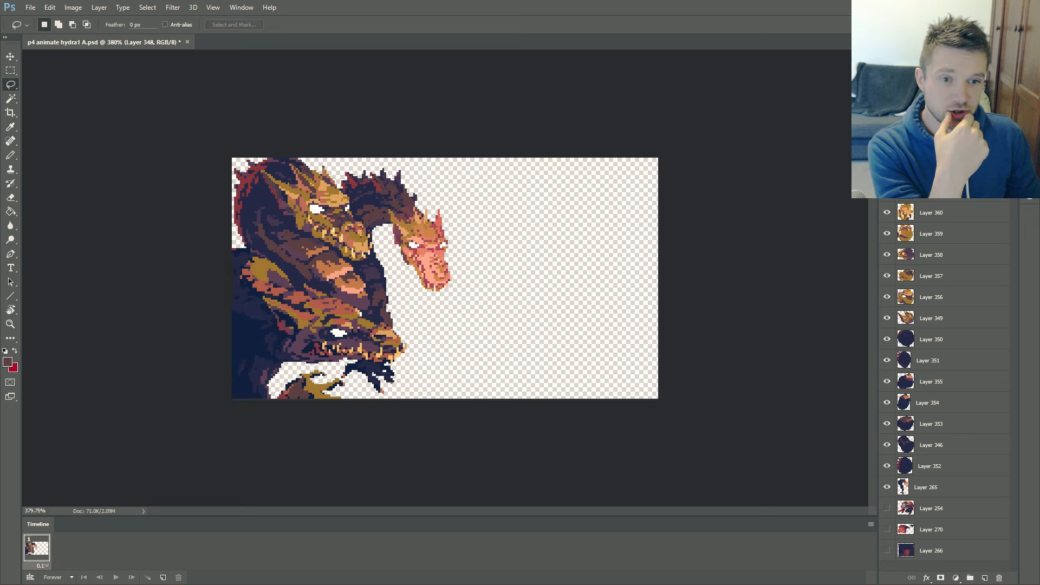
key(ctrl+comma)
key(ctrl+comma)
key(ctrl+comma)
key(ctrl+comma)
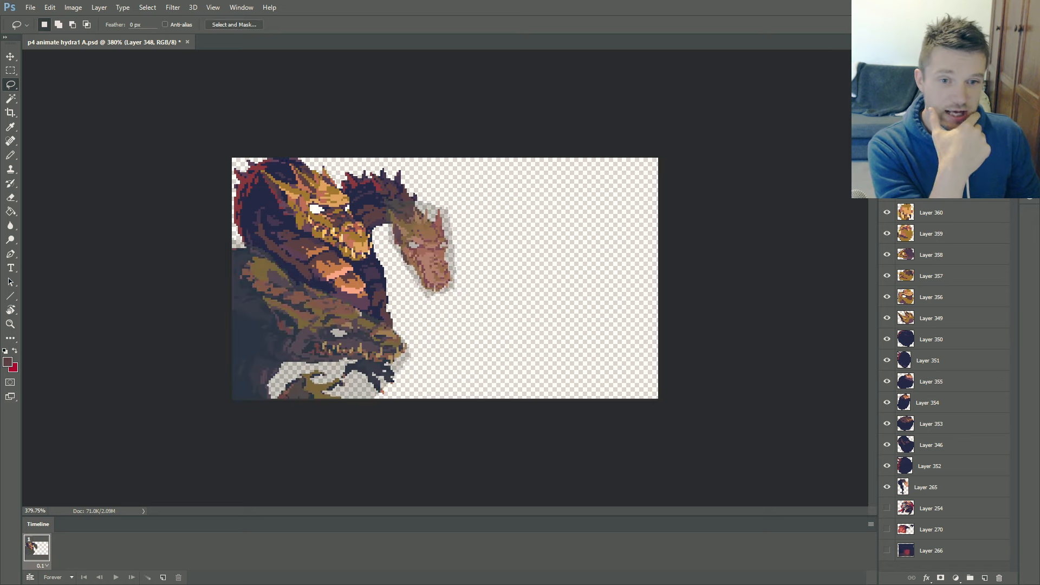
key(ctrl+comma)
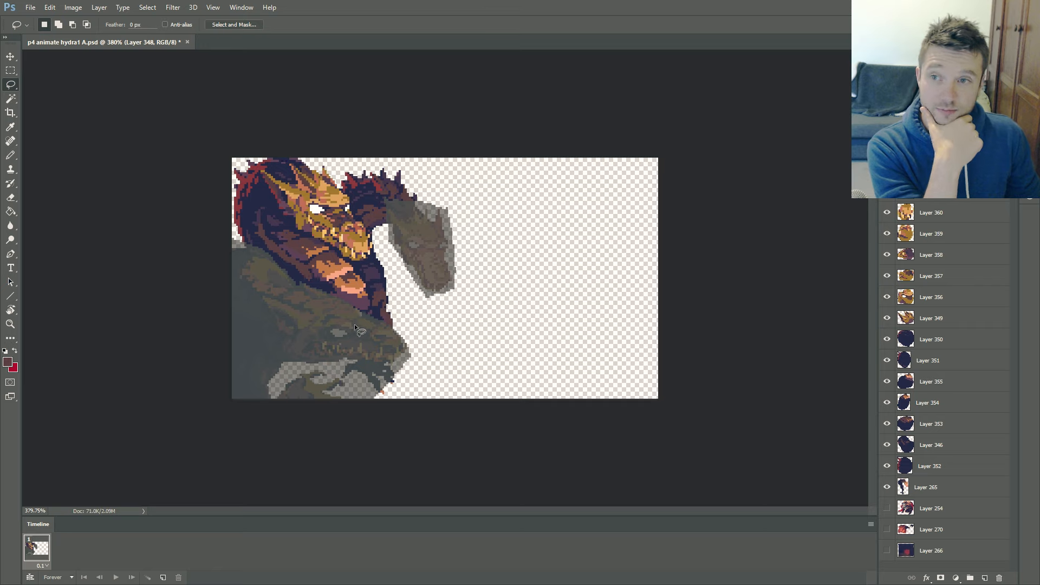
key(v)
drag(488, 258, 444, 291)
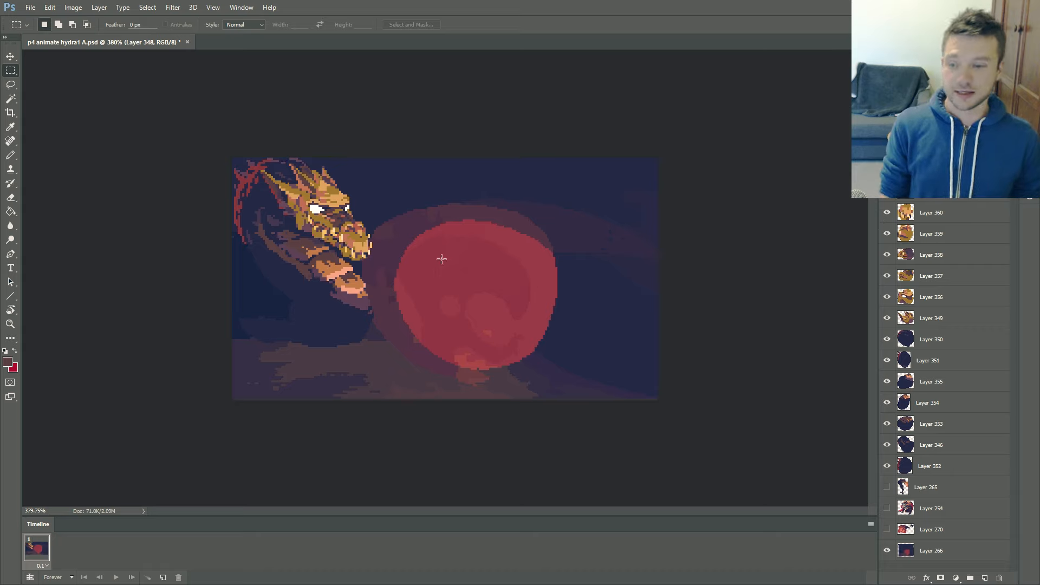
Draw guide circles on new layers over the hydra's head: blue for the skull, and green, yellow and pink along the snout.
key(b)
key(ctrl+shift+n)
key(Return)
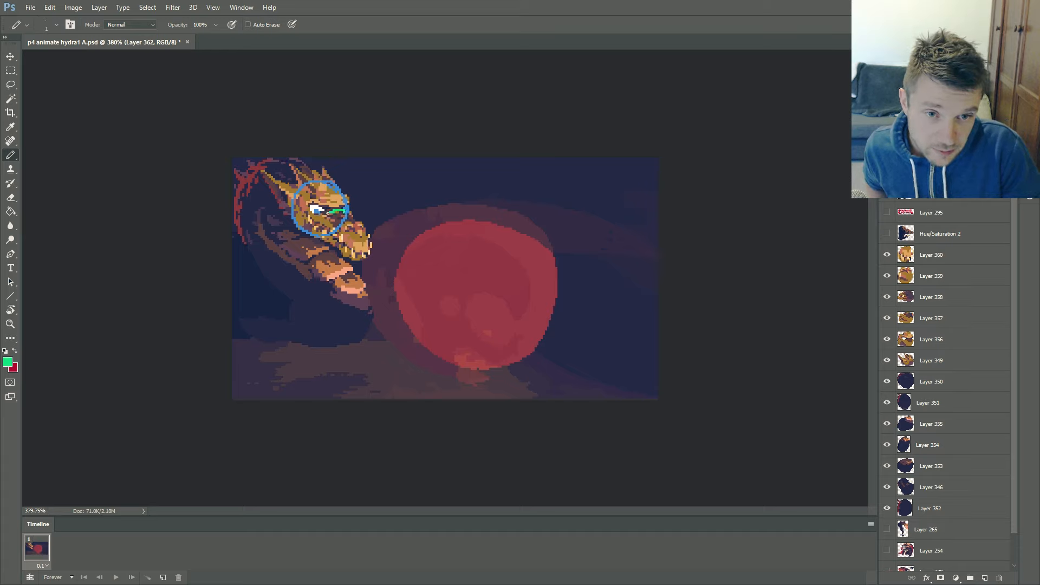
drag(327, 213, 315, 228)
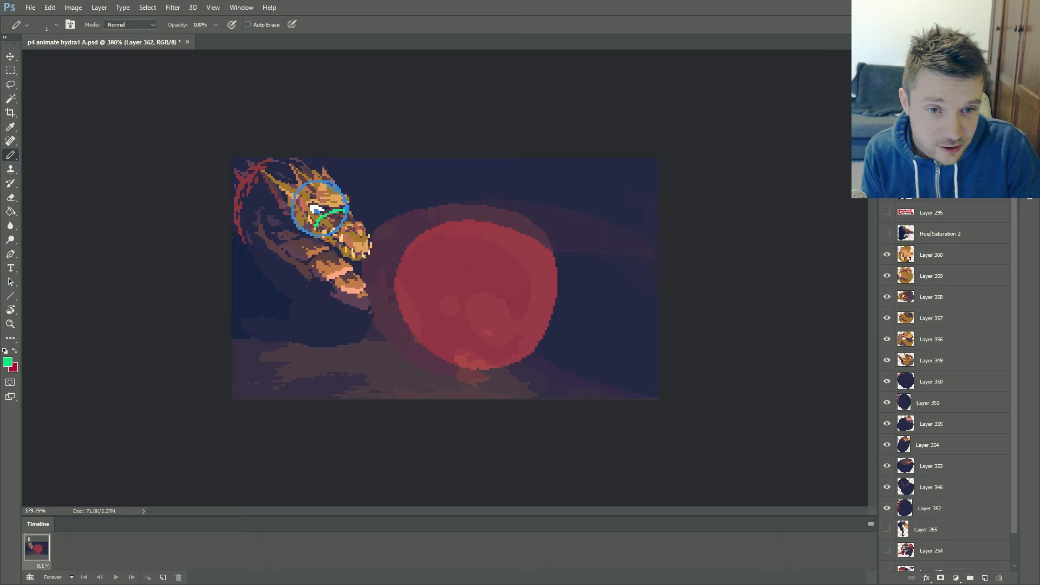
drag(351, 234, 344, 210)
key(ctrl+shift+alt+n)
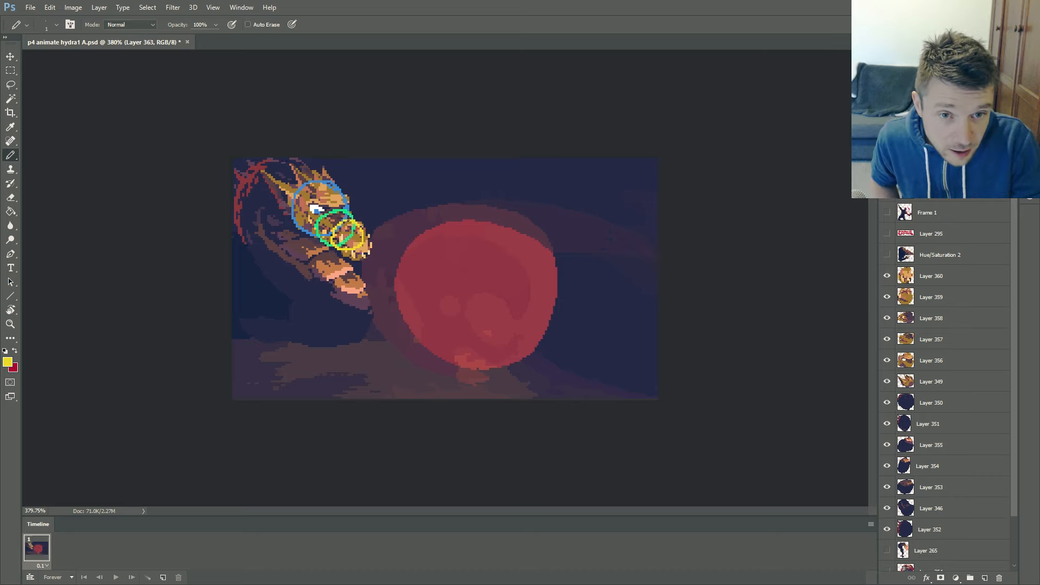
key(ctrl+shift+alt+n)
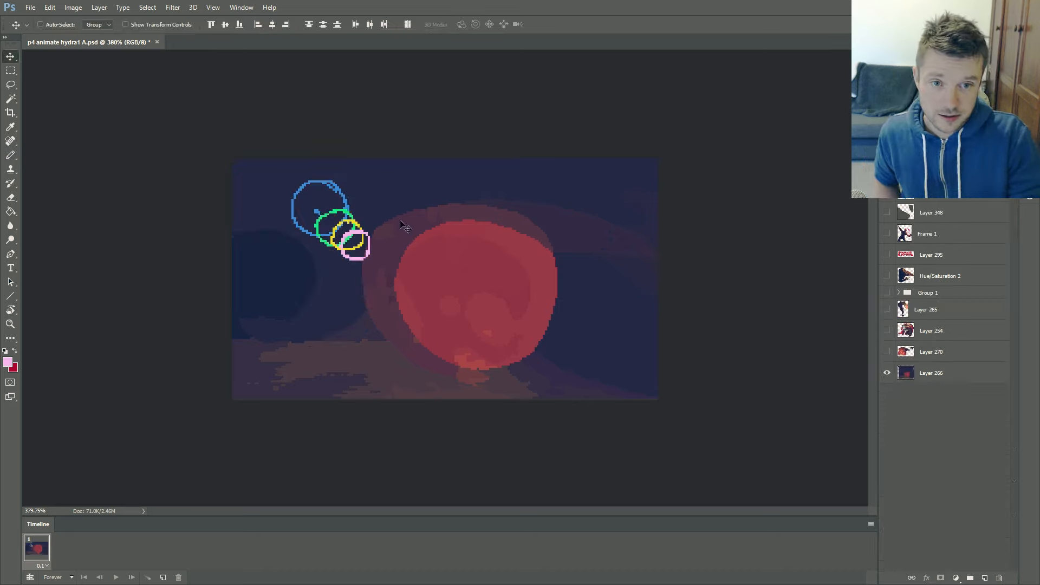
Try raising the green, yellow and pink snout circles in the first frame, and undo the moves.
drag(406, 231, 408, 220)
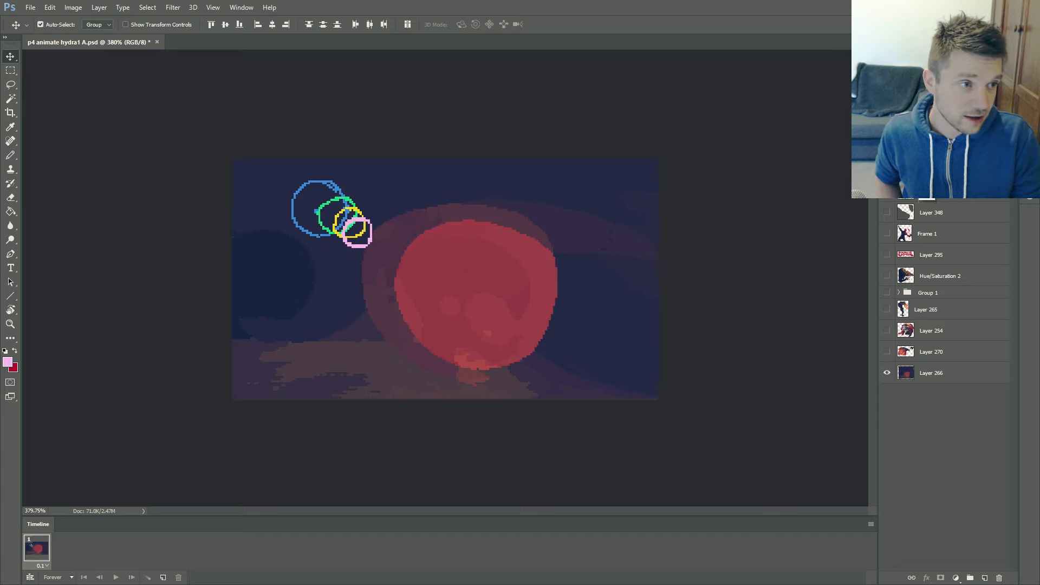
drag(470, 273, 381, 279)
key(ctrl+alt+z)
key(ctrl+alt+z)
key(ctrl+alt+z)
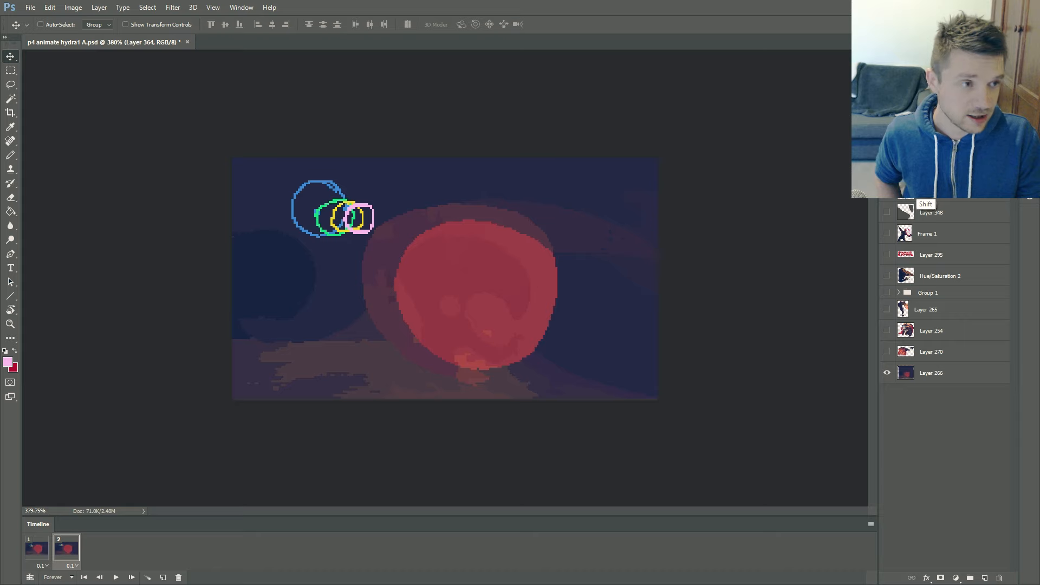
Raise the green, yellow and pink snout circles in the second frame and compare the pose with the first frame.
shift+click(923, 186)
drag(378, 262, 380, 258)
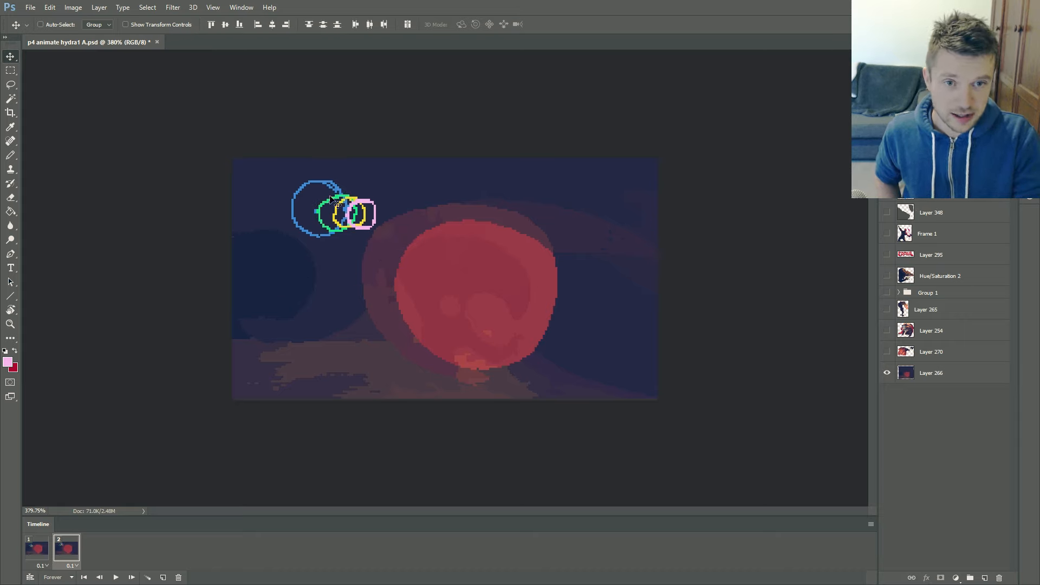
click(35, 549)
click(66, 551)
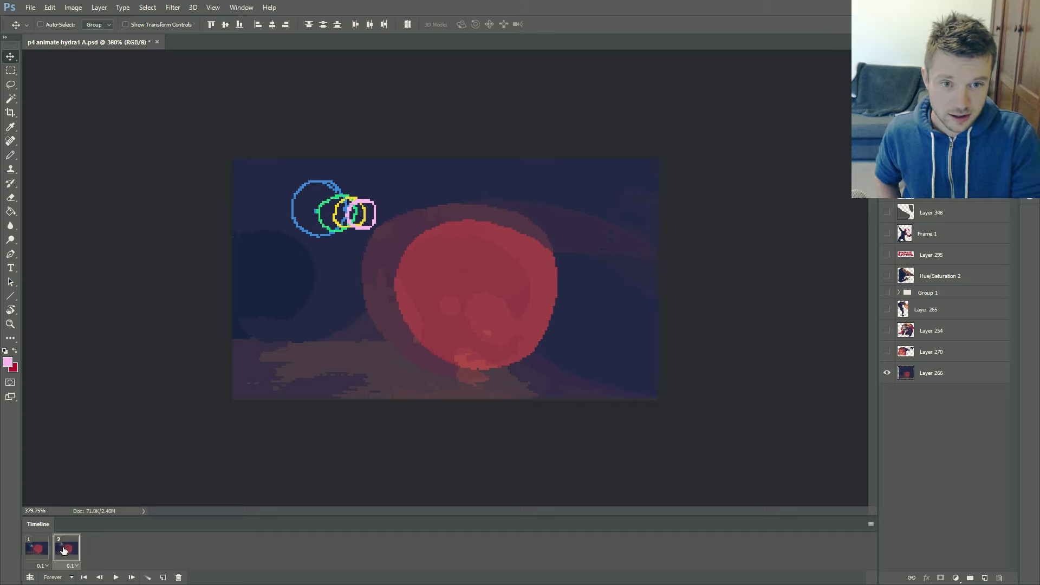
click(43, 556)
click(76, 546)
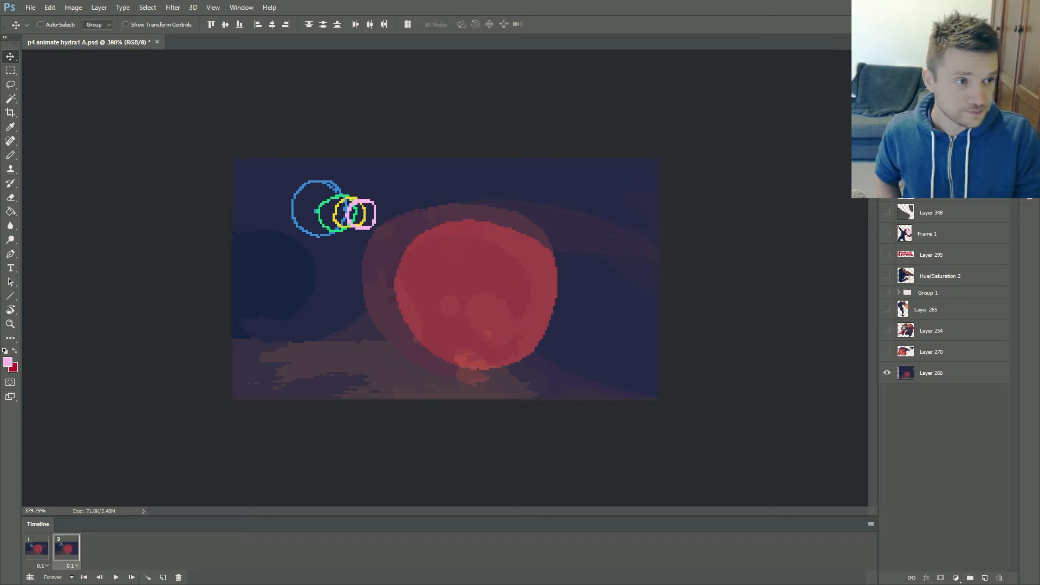
click(39, 553)
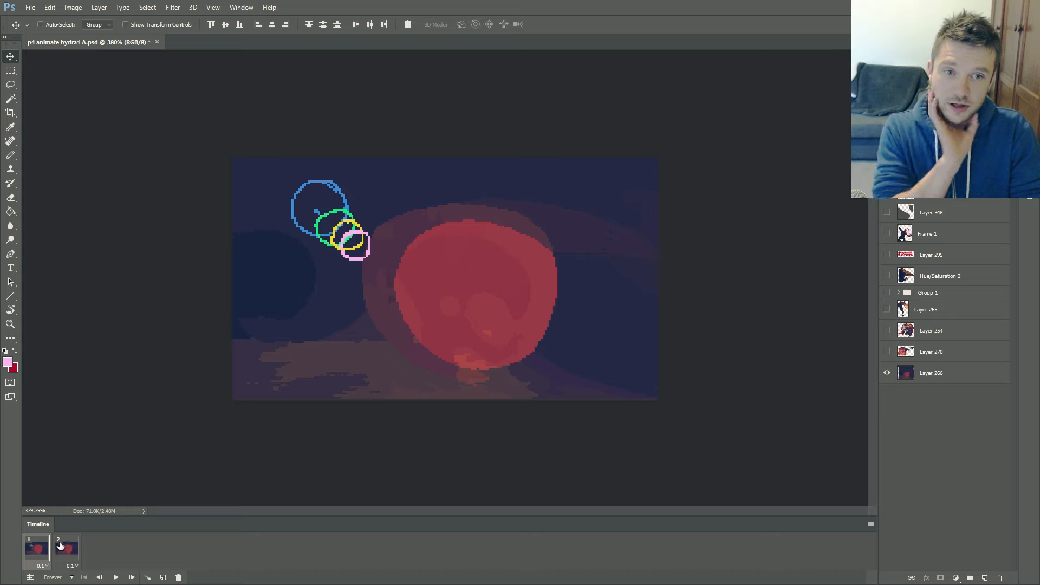
click(60, 547)
click(45, 550)
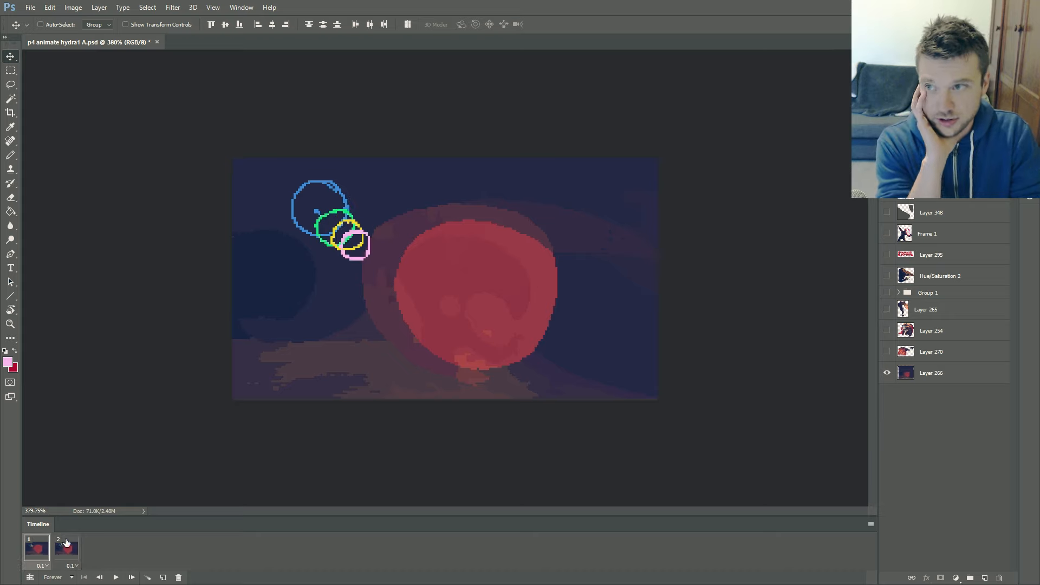
Duplicate the first frame, swing the snout circles down under the blue circle in the third frame, and compare all three frames.
click(163, 577)
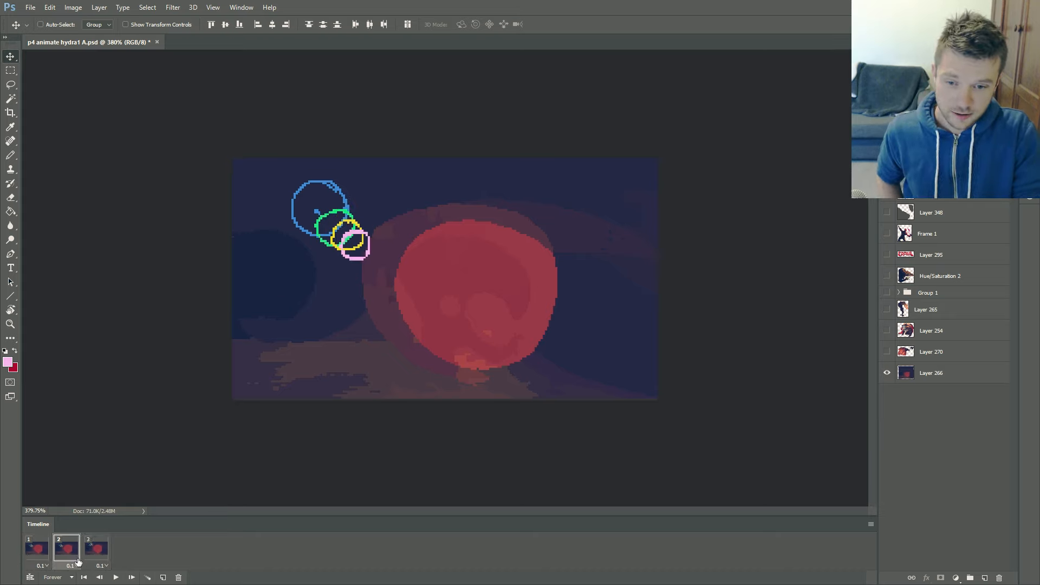
drag(407, 239, 419, 284)
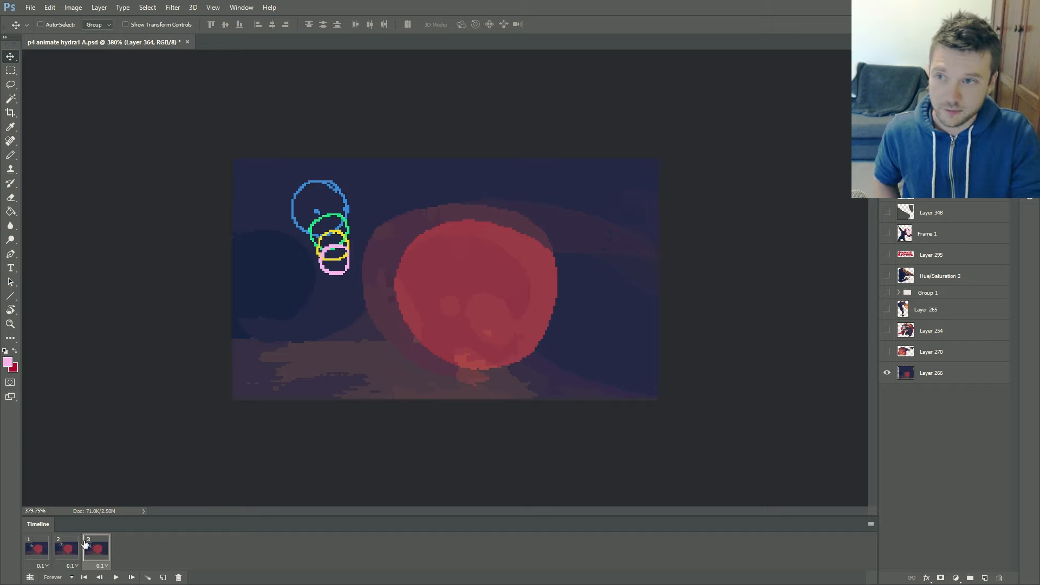
click(36, 548)
click(73, 548)
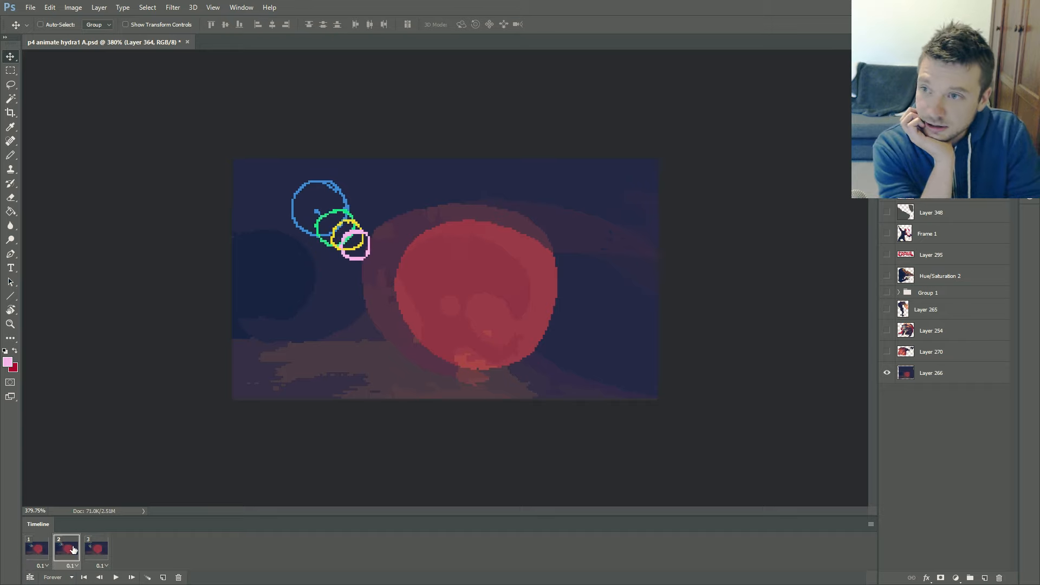
click(97, 548)
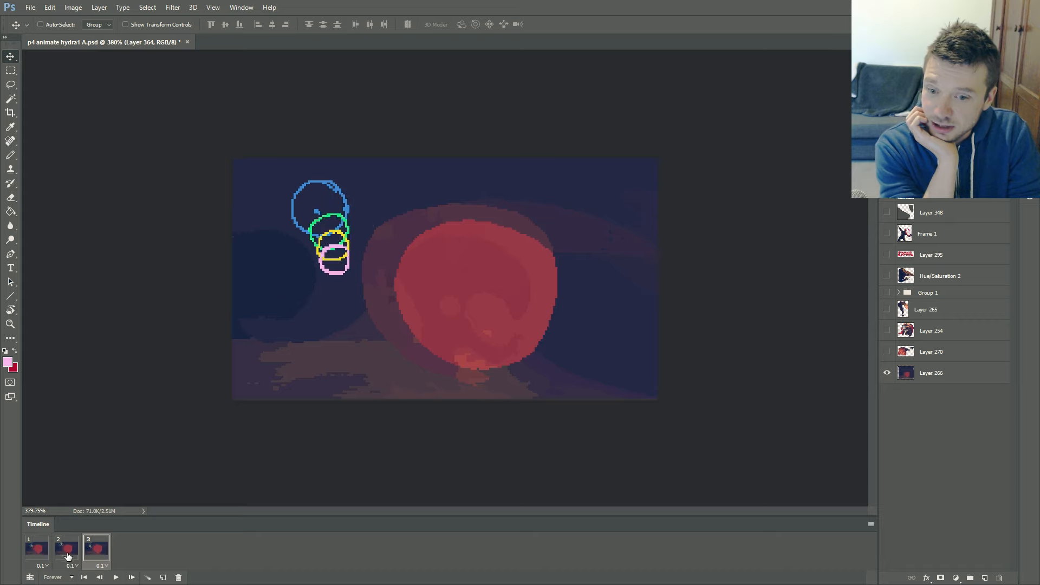
click(69, 550)
click(40, 550)
click(67, 548)
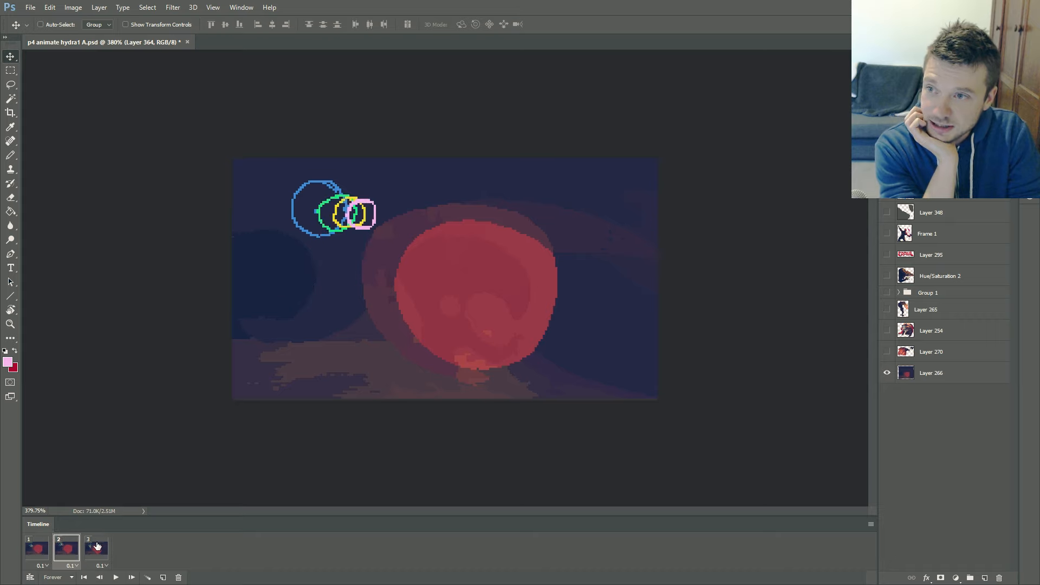
Check the guide-circle poses again across the third, first and second frames.
click(97, 548)
click(37, 548)
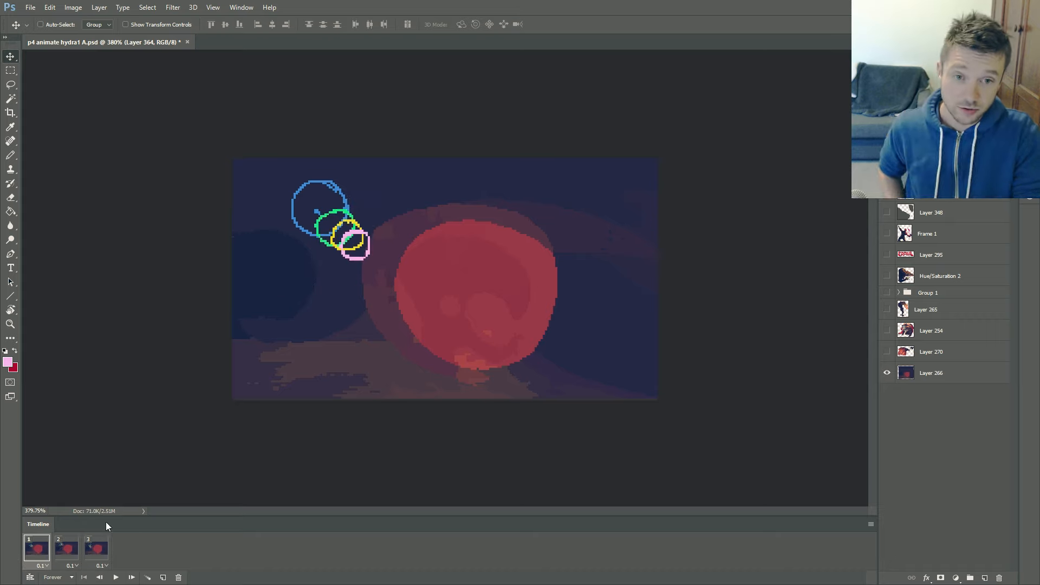
click(67, 548)
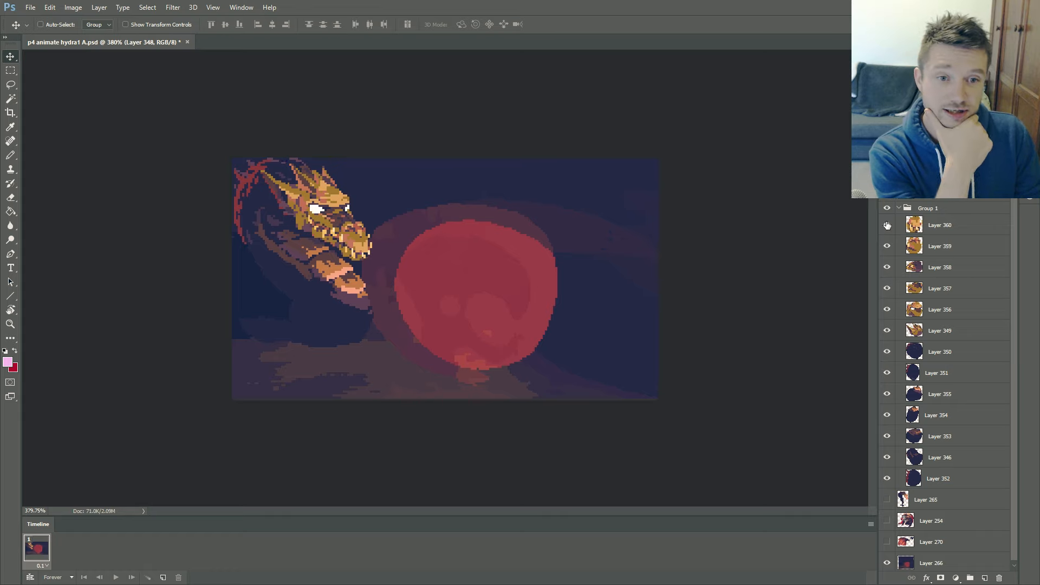
Hide Layers 360, 359, 358, 357 and 356 one after another to examine the stacked slices of the hydra's snout.
click(886, 225)
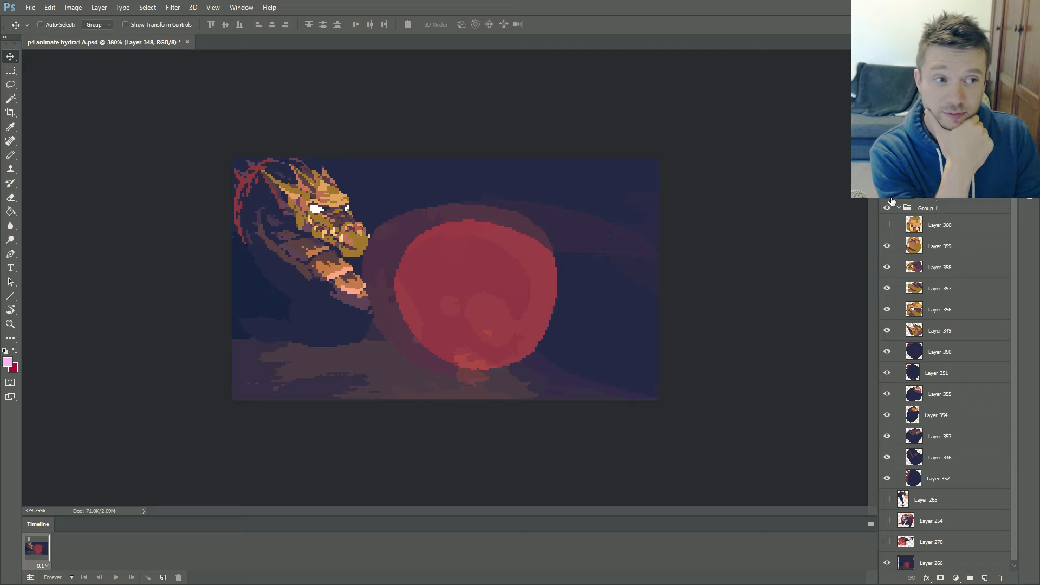
click(887, 247)
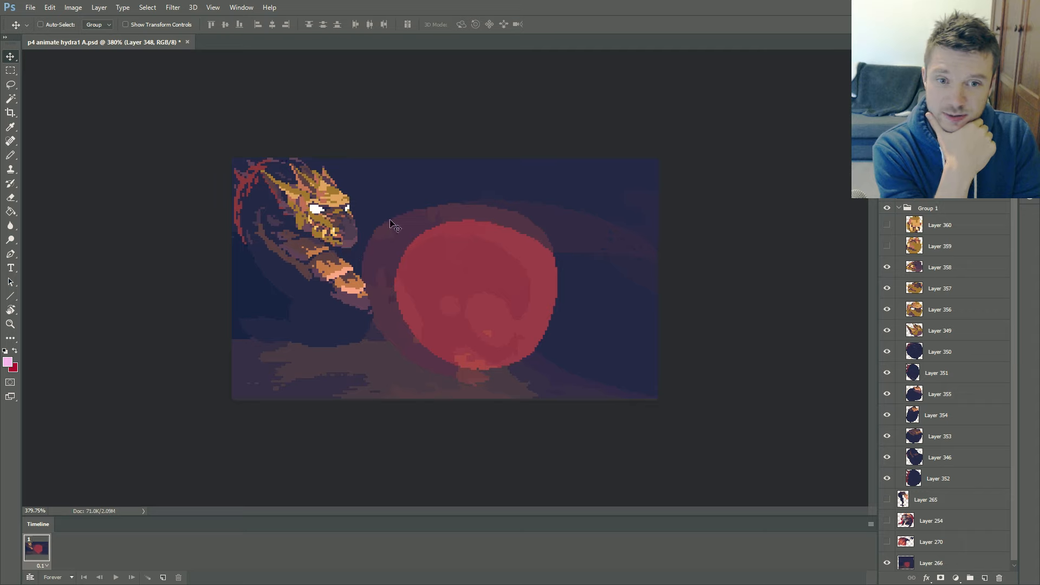
click(887, 268)
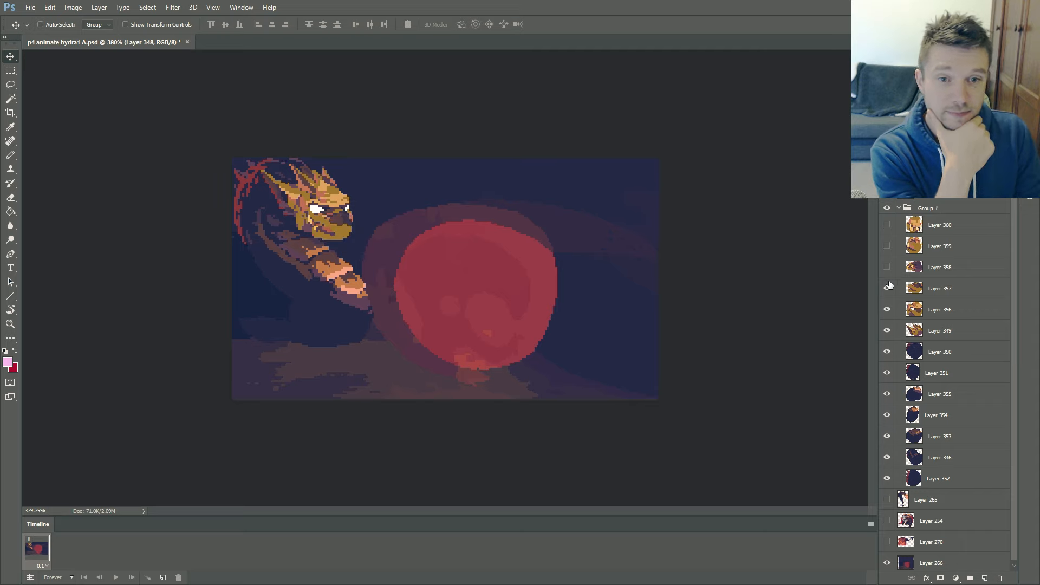
click(887, 289)
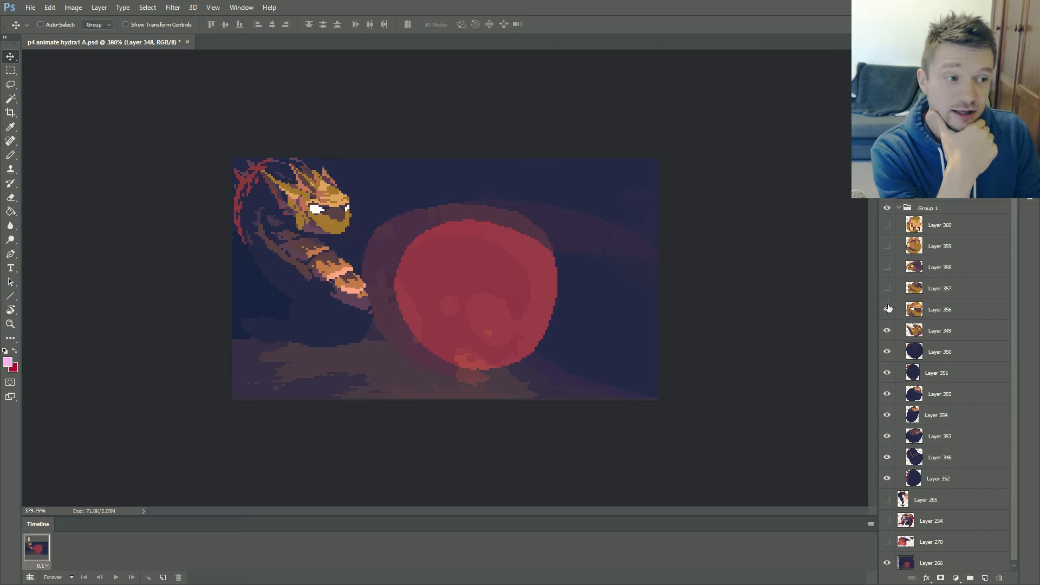
click(886, 310)
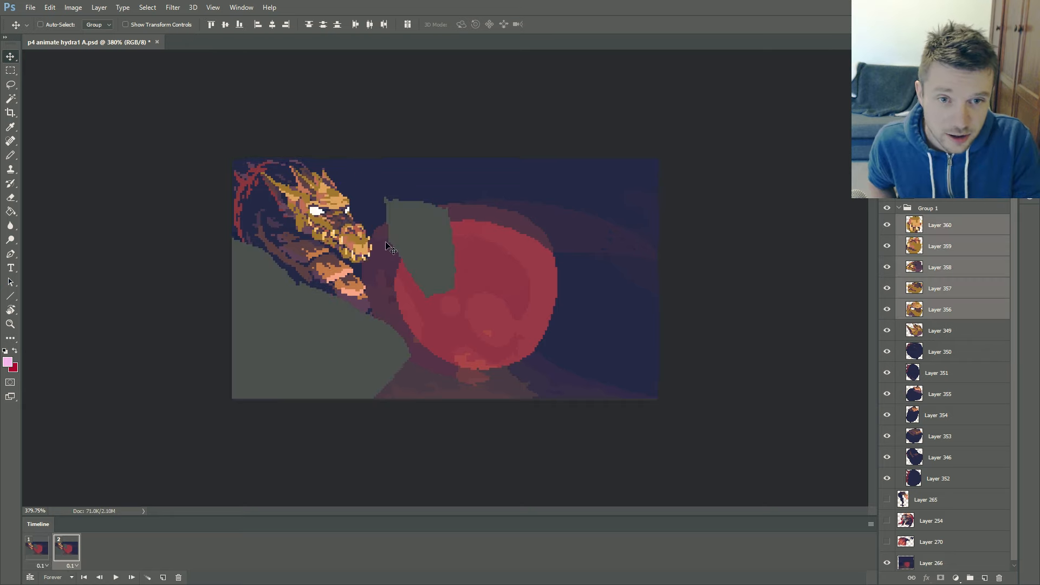
Shift the snout slices in the second frame, dropping Layers 356, 357 and 358 from the moved selection in turn, and reselect Layers 349 to 360.
mouse_move(385, 242)
mouse_down()
mouse_move(378, 271)
mouse_move(367, 245)
mouse_up()
ctrl+click(953, 310)
ctrl+click(924, 291)
ctrl+click(932, 265)
shift+click(933, 330)
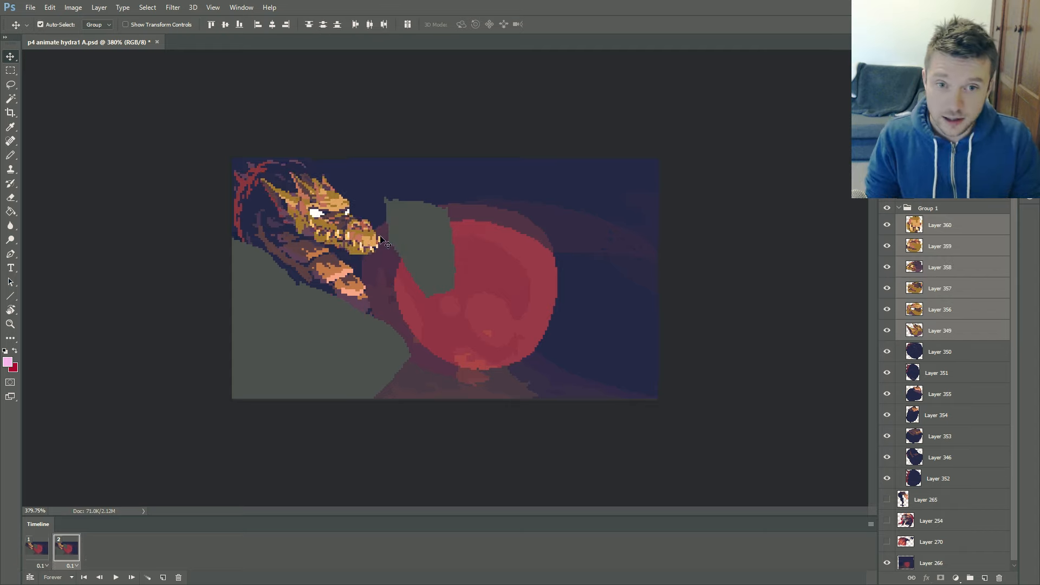
Flip between the first and second frames to compare the lowered and raised snout.
key(Left)
key(Right)
key(Left)
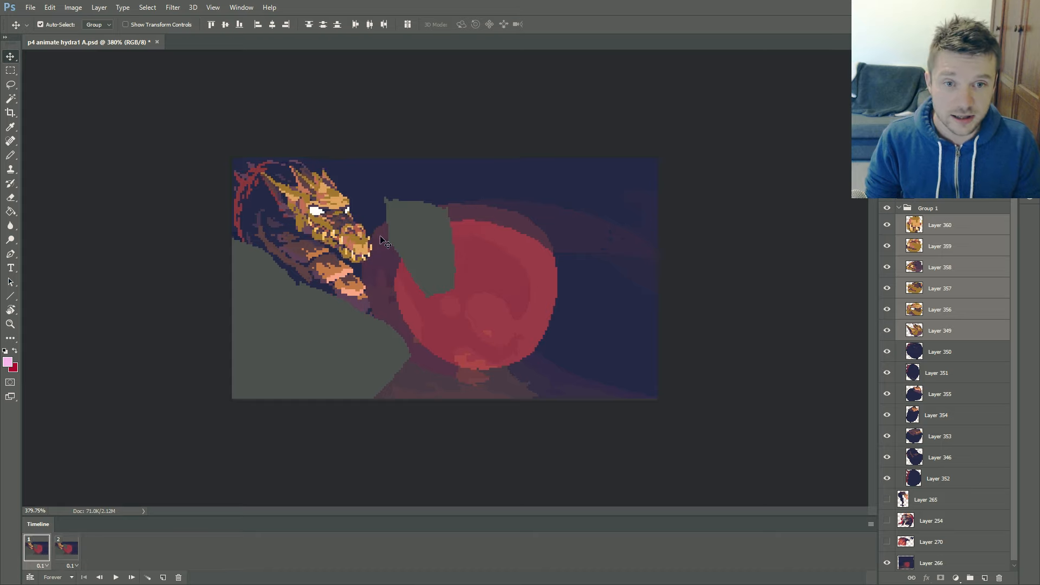
key(Right)
key(Left)
key(Right)
key(Left)
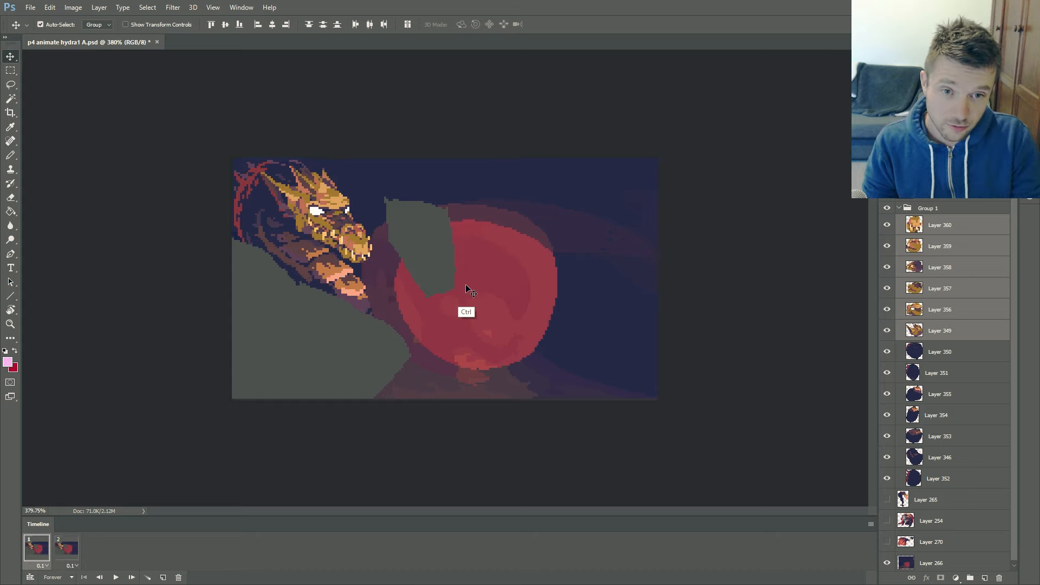
key(Right)
Adjust the whole head's horizontal position in the second frame by moving Layers 349 to 360, comparing against the first frame.
drag(370, 257, 376, 255)
key(Left)
key(Right)
key(Left)
key(Right)
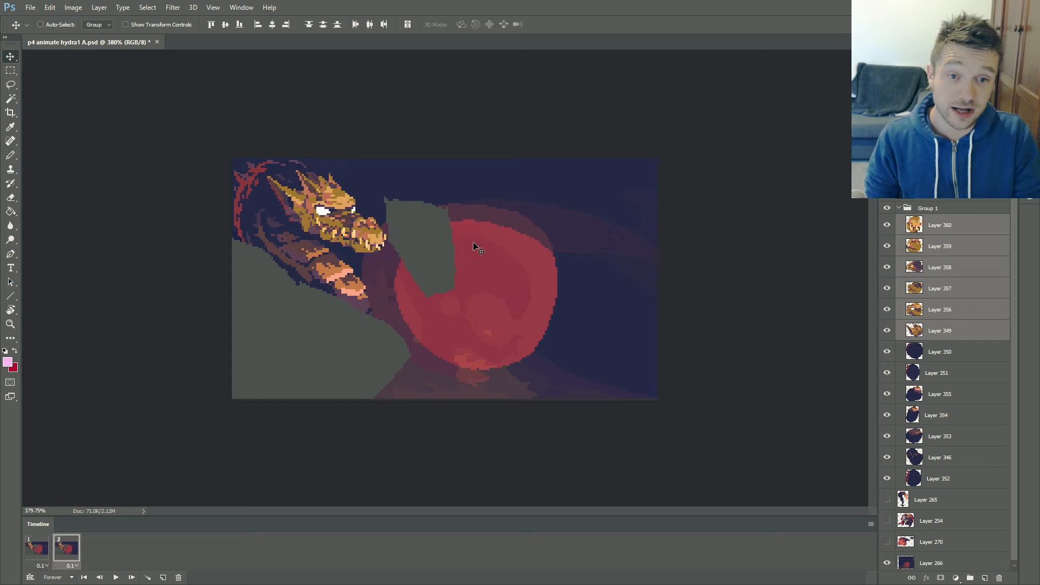
drag(403, 273, 395, 272)
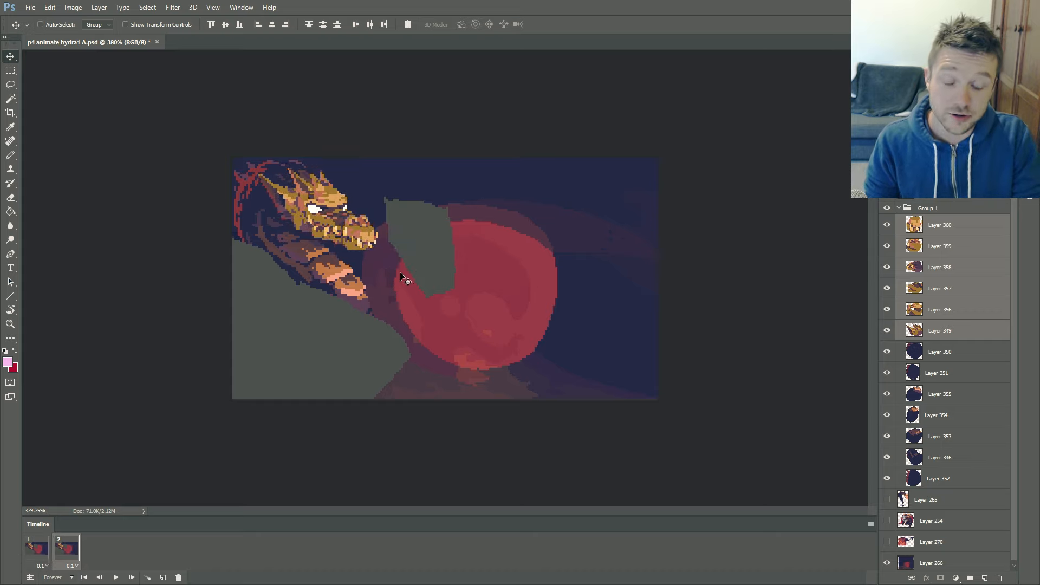
key(Left)
key(Right)
Toggle Layer 349 to isolate the horns and compare their position between the two frames.
click(886, 330)
click(887, 331)
click(886, 330)
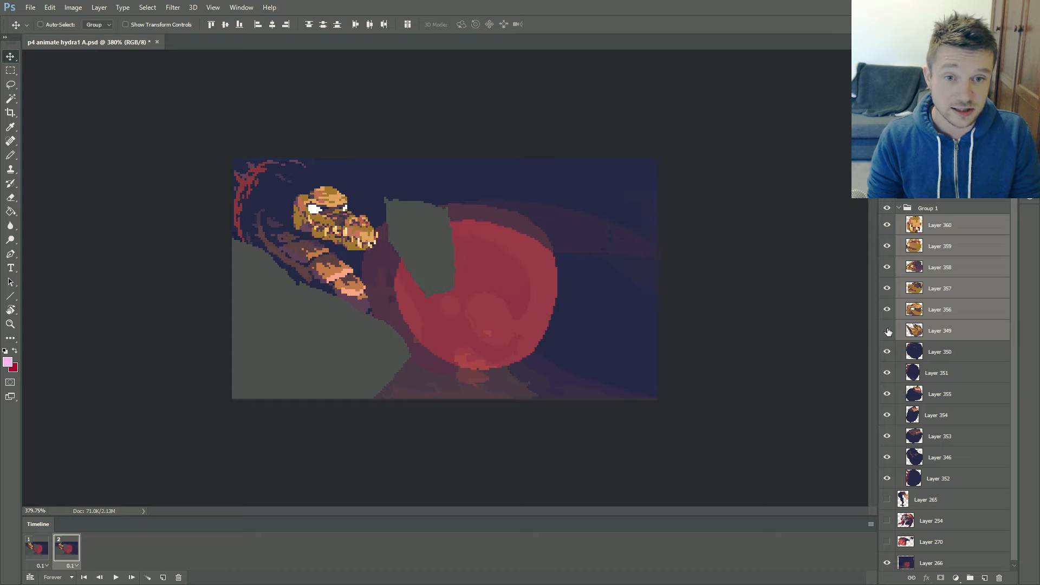
click(887, 330)
key(ctrl)
key(Left)
key(Right)
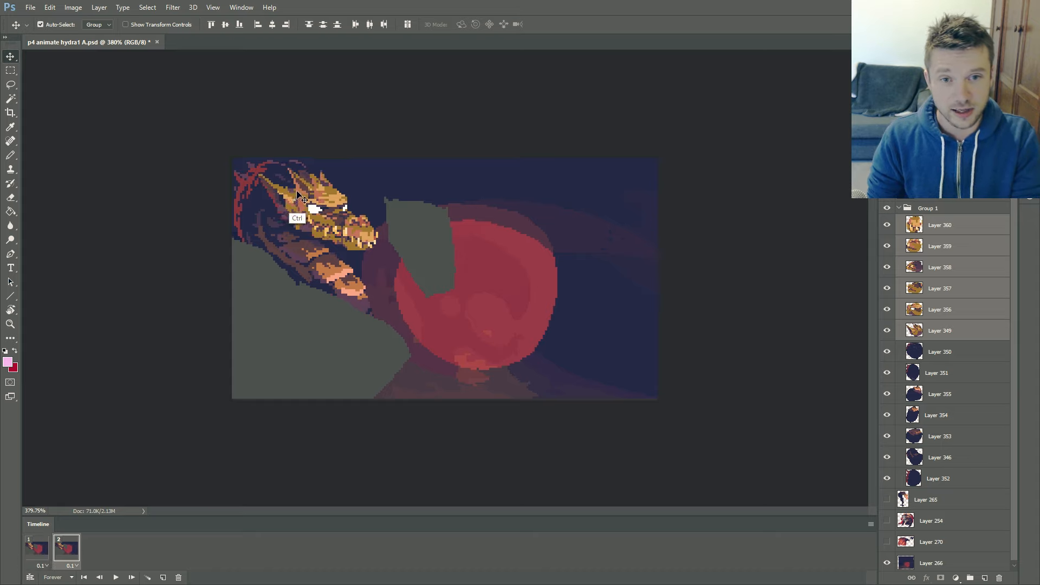
key(Left)
key(Right)
Duplicate the horn layer, Layer 349, and hide the original in the second frame.
click(951, 332)
right_click(951, 332)
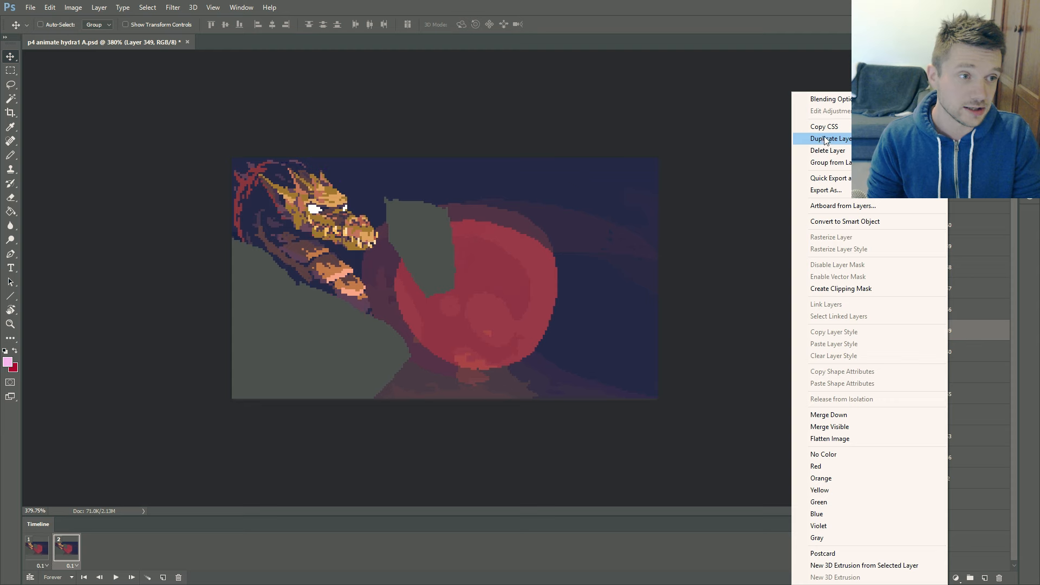
click(817, 139)
click(391, 179)
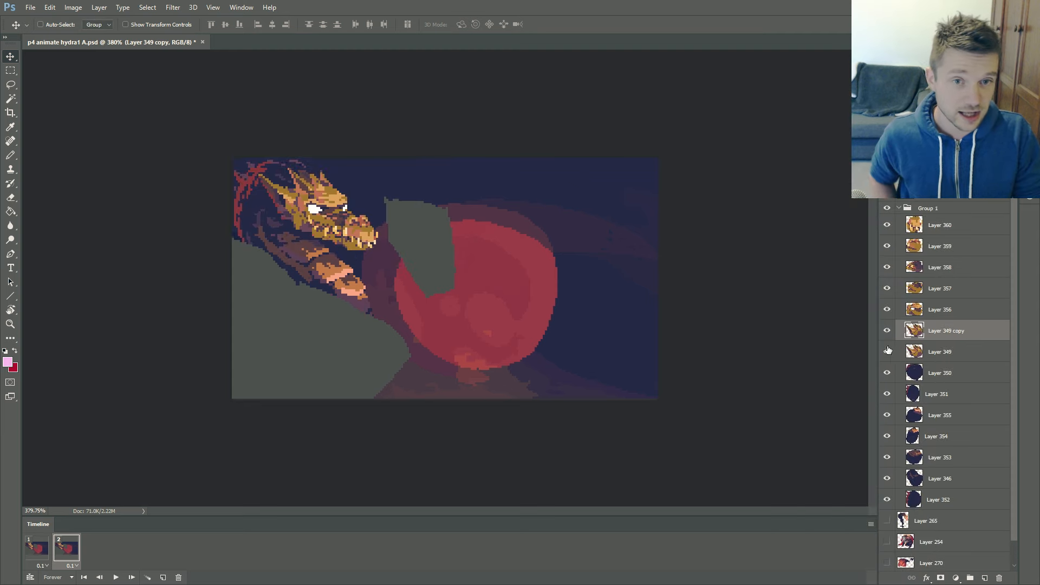
click(887, 351)
Lasso the rear horn on the Layer 349 copy and rotate it with Free Transform.
key(l)
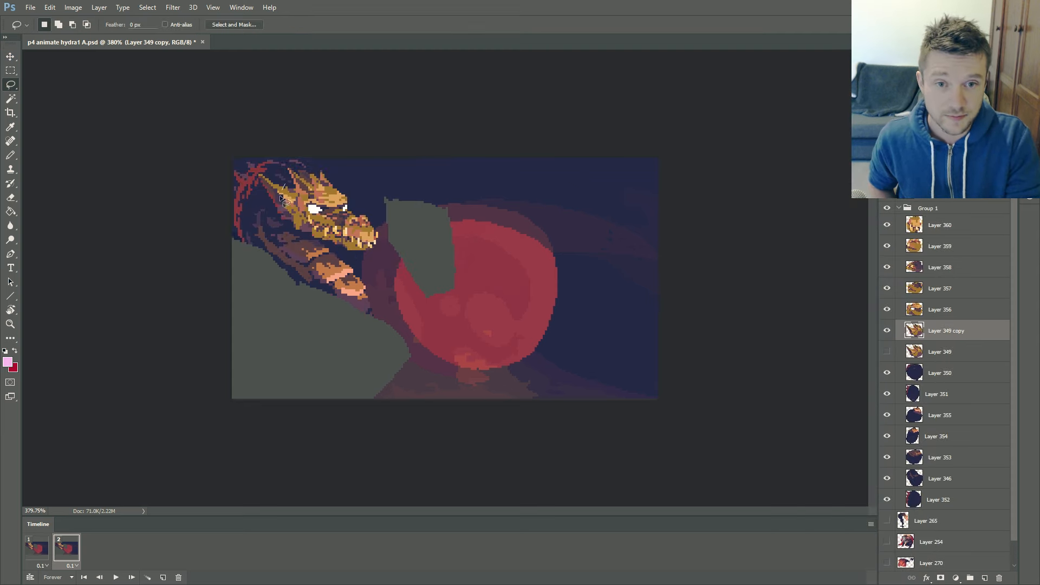
mouse_move(254, 170)
mouse_down()
mouse_move(284, 183)
mouse_move(280, 196)
mouse_up()
key(ctrl+t)
drag(313, 163, 308, 155)
key(Return)
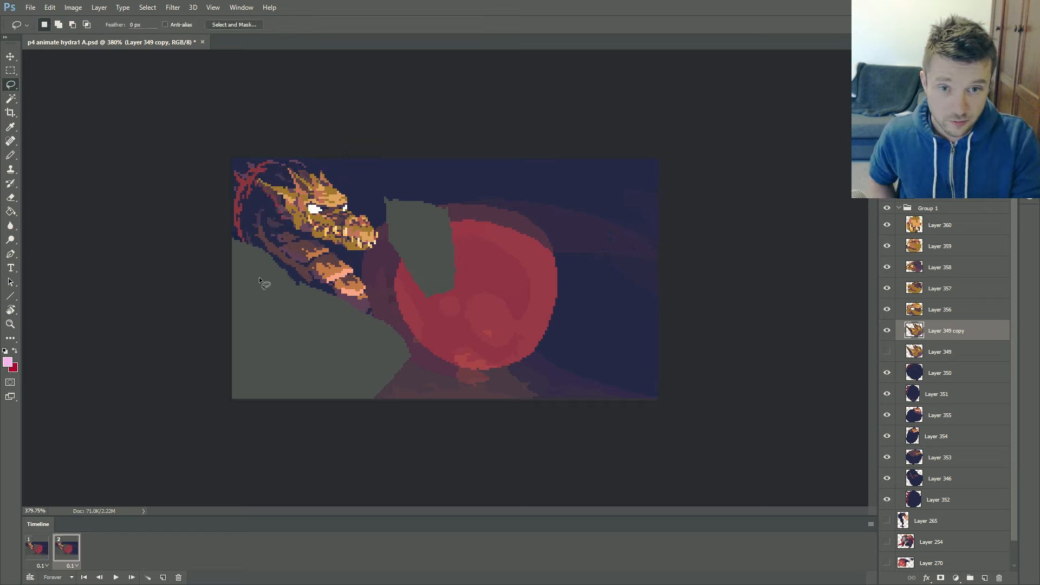
Flip repeatedly between the two frames to examine how the rotated horn and raised snout move.
key(Left)
key(Right)
key(Left)
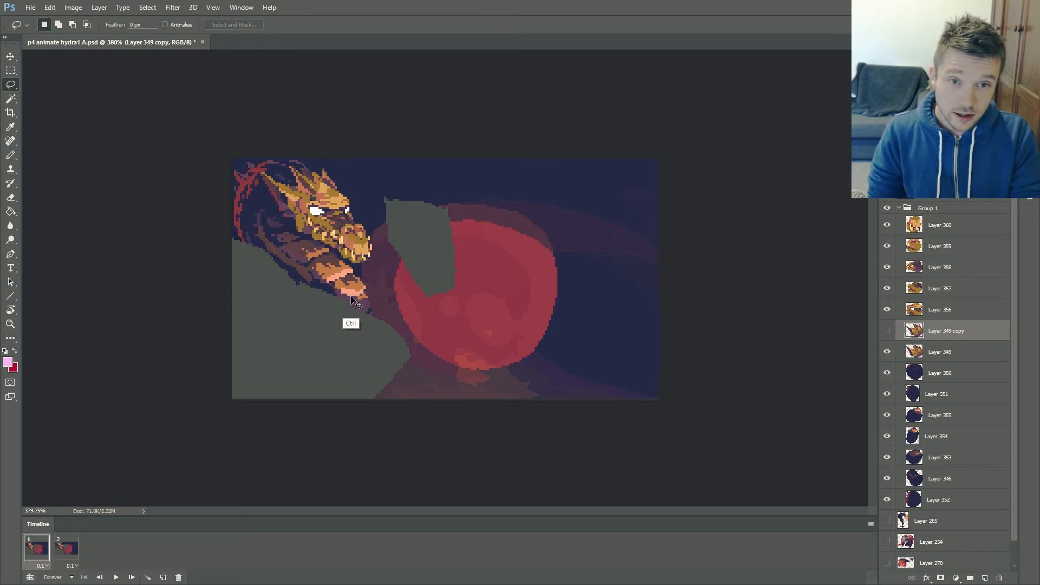
key(Right)
key(Left)
key(Right)
key(Left)
key(Right)
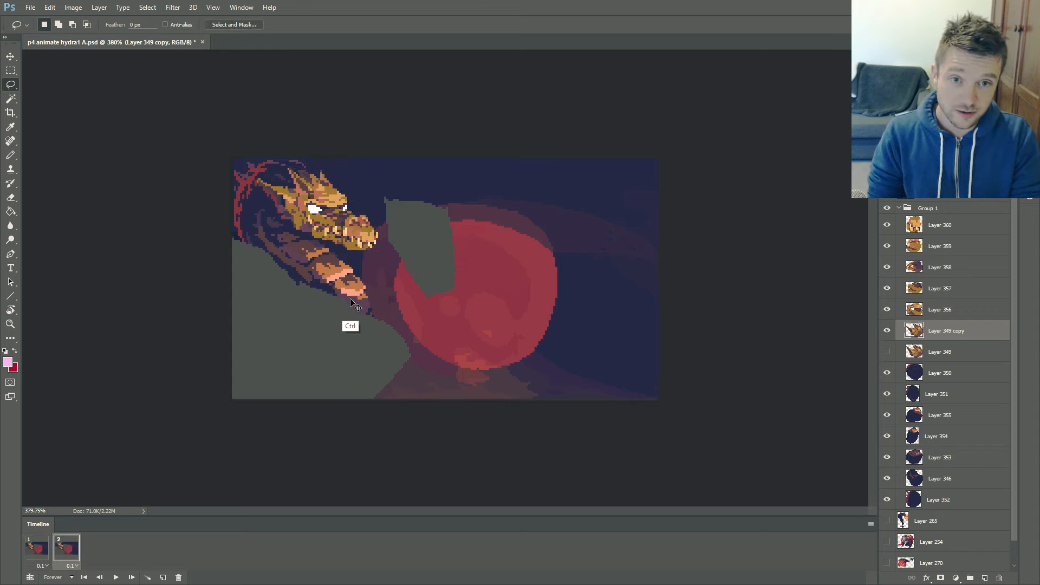
key(Left)
key(Right)
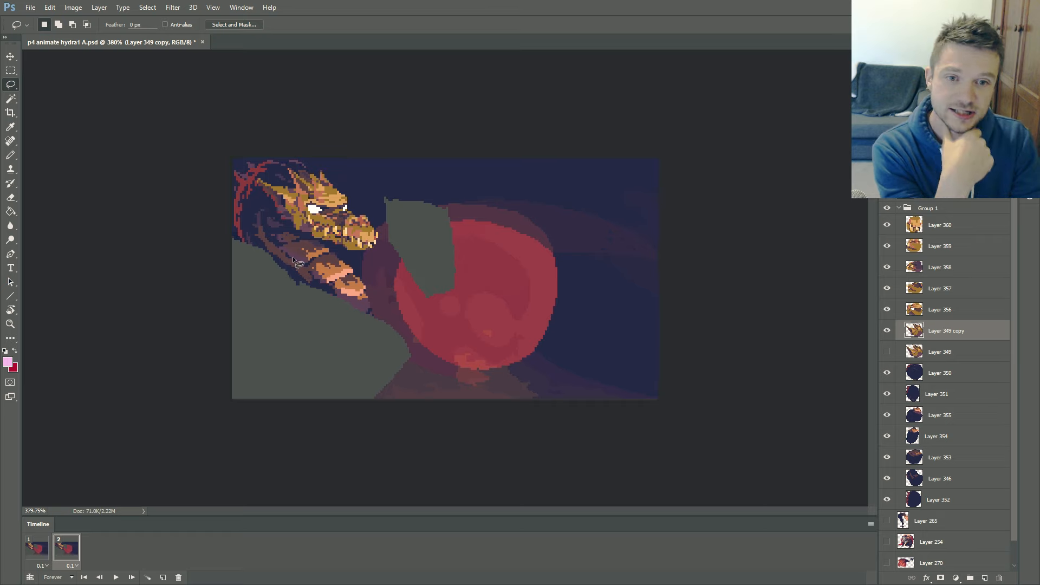
click(40, 551)
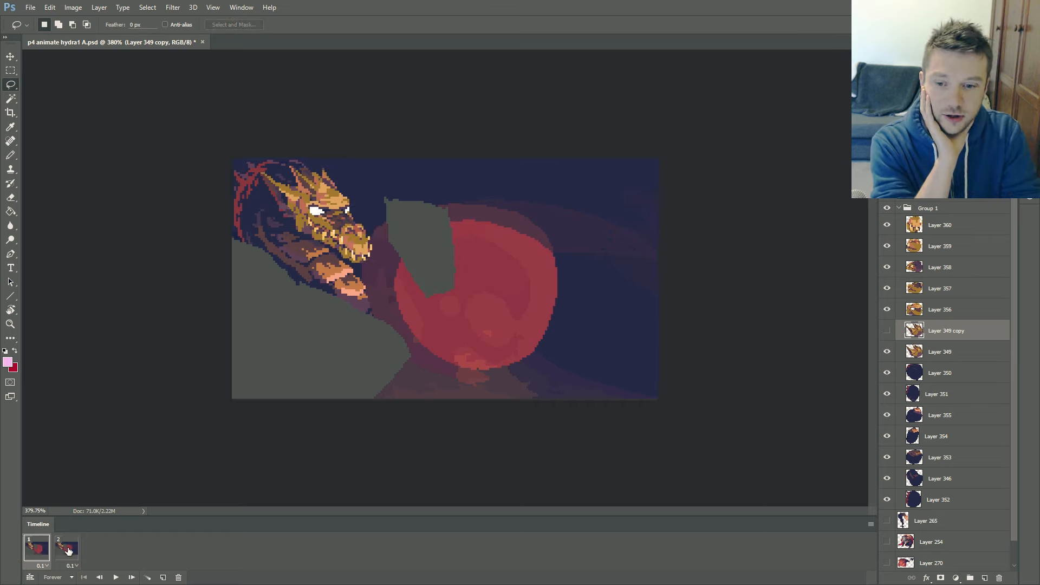
click(64, 548)
click(36, 553)
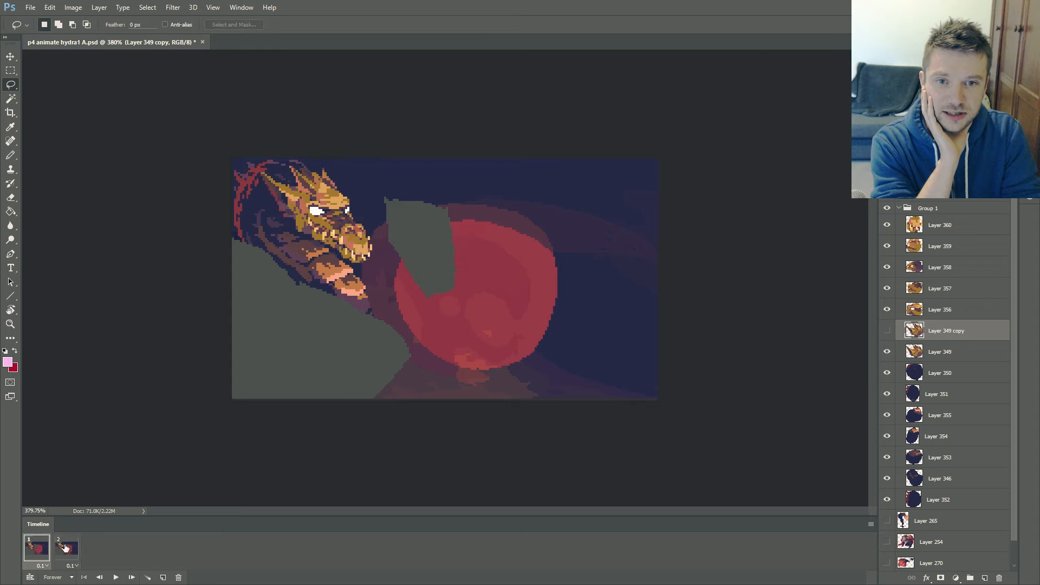
click(65, 548)
click(42, 550)
click(65, 546)
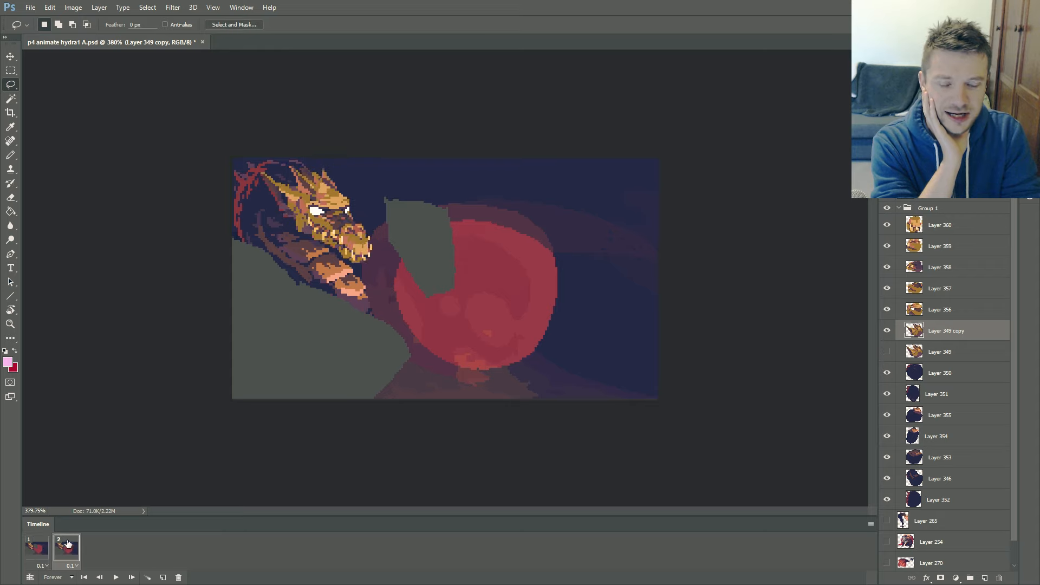
click(40, 549)
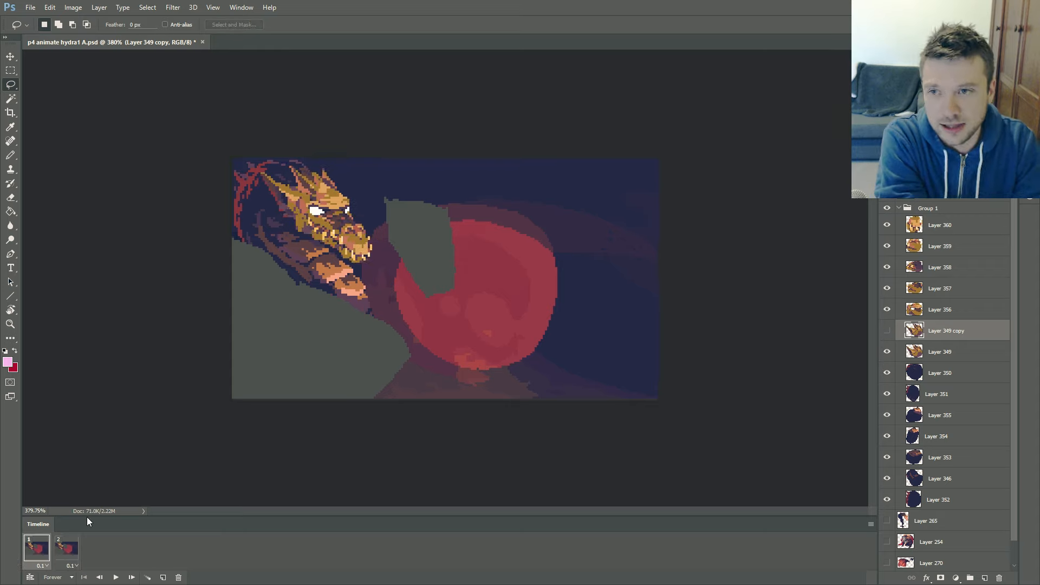
click(65, 549)
click(34, 555)
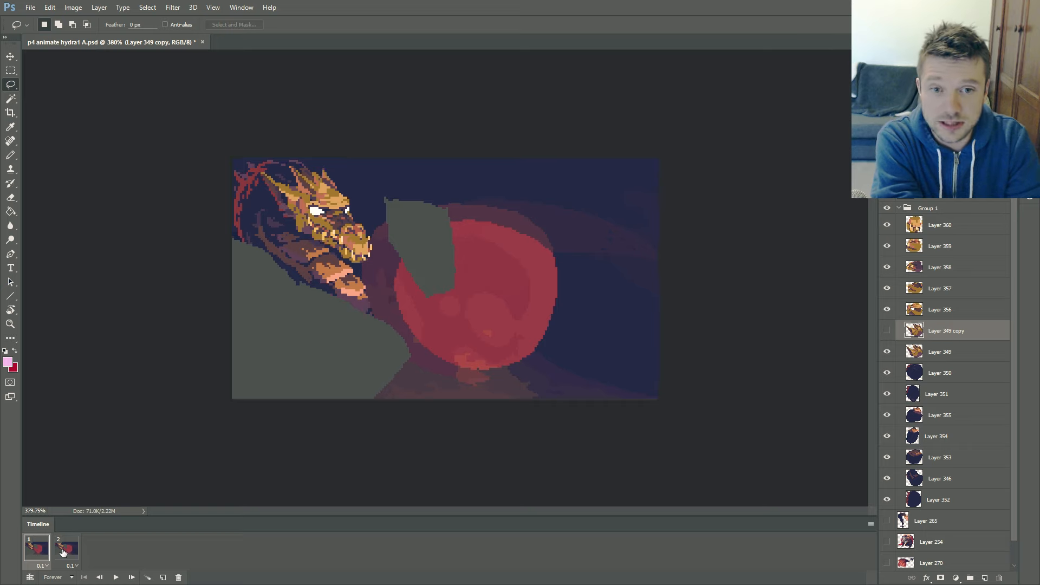
click(63, 553)
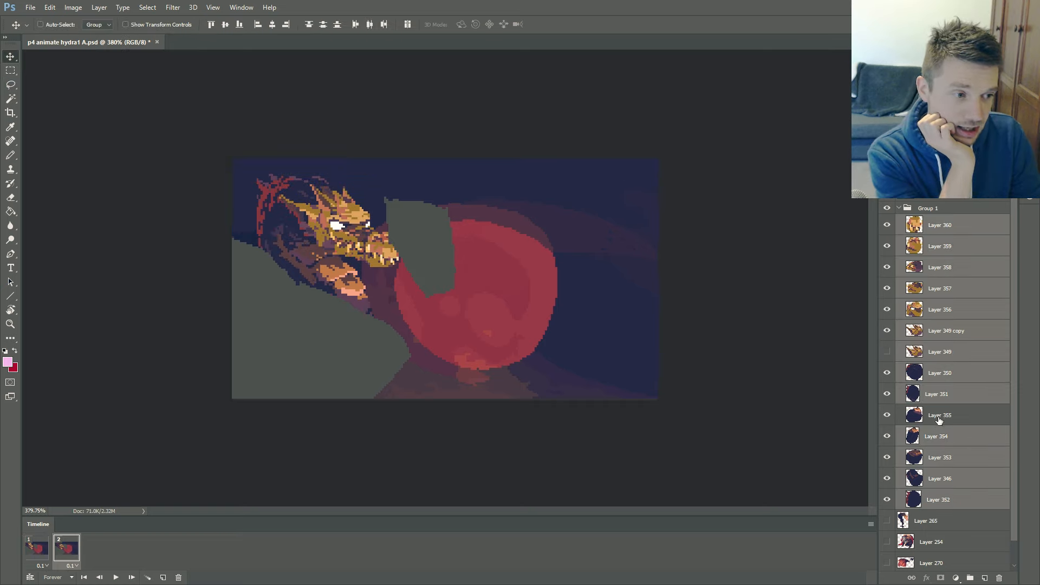
Reposition the neck segments between Layer 355 and Layer 352 in the second frame, spreading them apart beneath and behind the head.
click(938, 420)
drag(383, 314, 426, 289)
key(alt+[)
click(927, 457)
click(927, 478)
key(alt+[)
drag(465, 281, 455, 281)
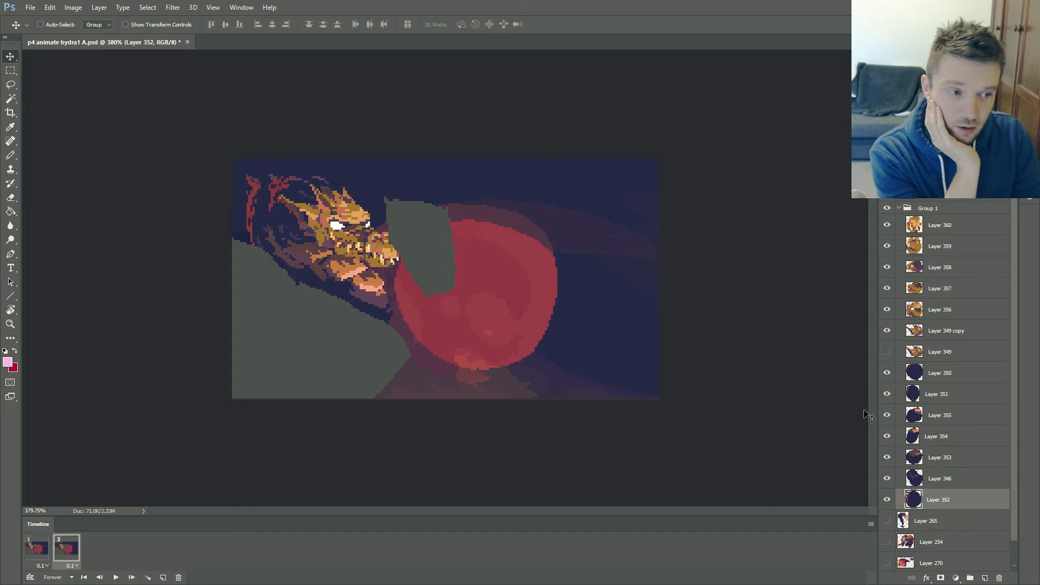
Offset the upper neck segments on Layers 350 and 351 in the second frame and compare it with the first frame.
click(944, 380)
drag(418, 270, 416, 295)
click(954, 400)
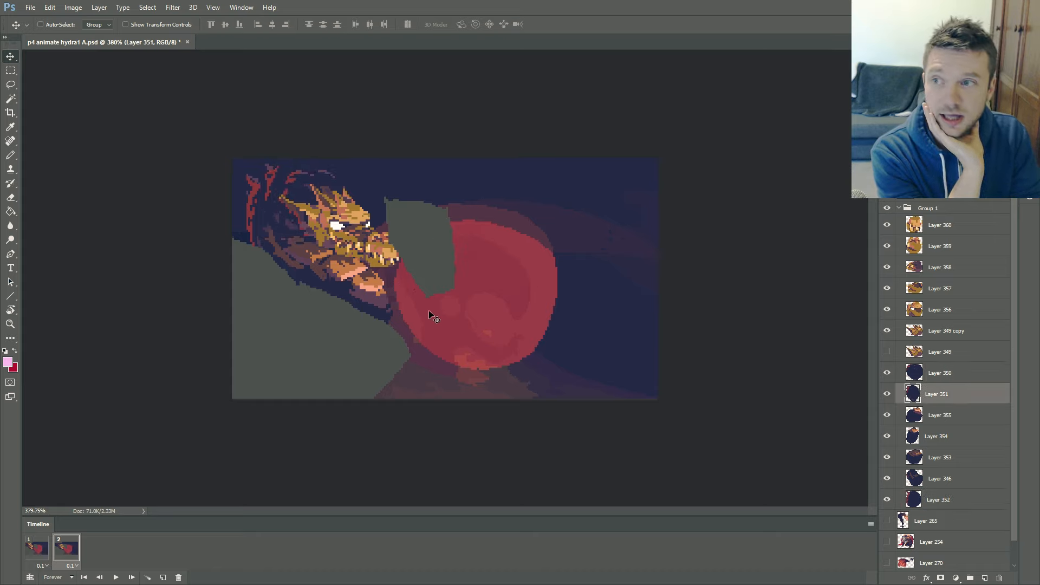
click(42, 546)
click(61, 546)
click(44, 545)
click(61, 546)
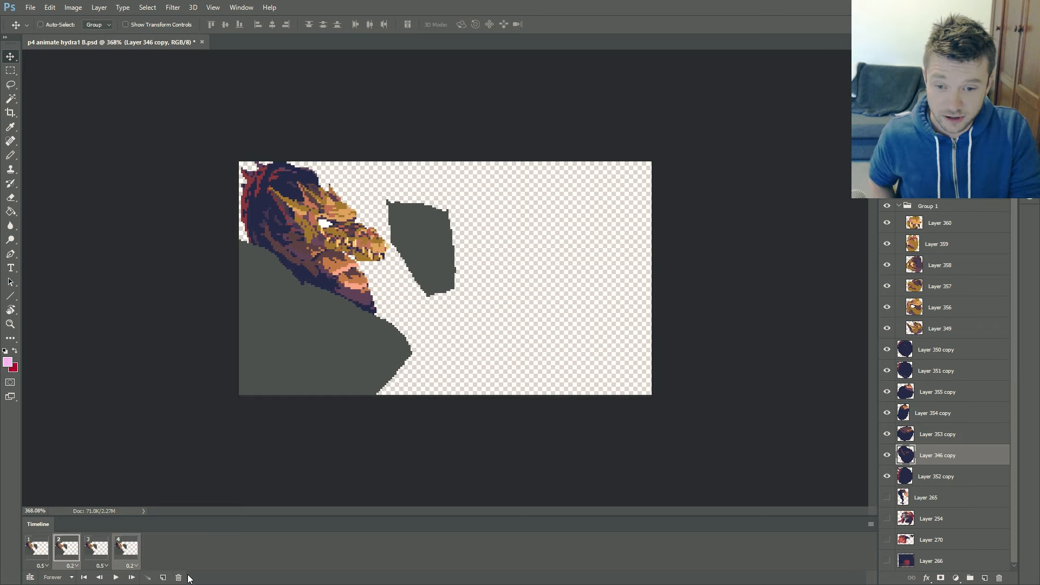
In the hydra1 B document, delete the second and fourth frames to preview only the two key poses, and undo the deletion.
click(179, 577)
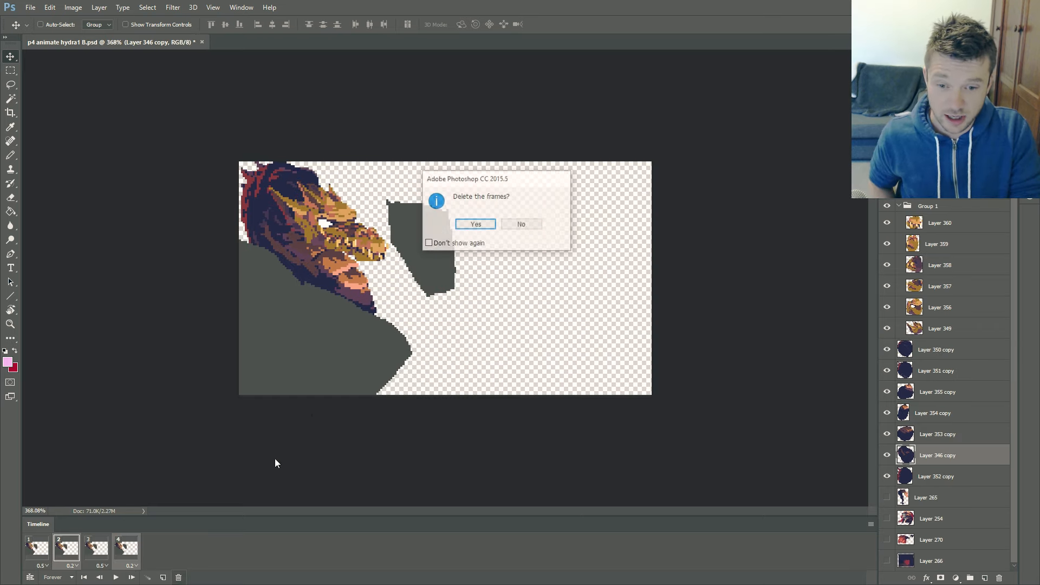
key(Return)
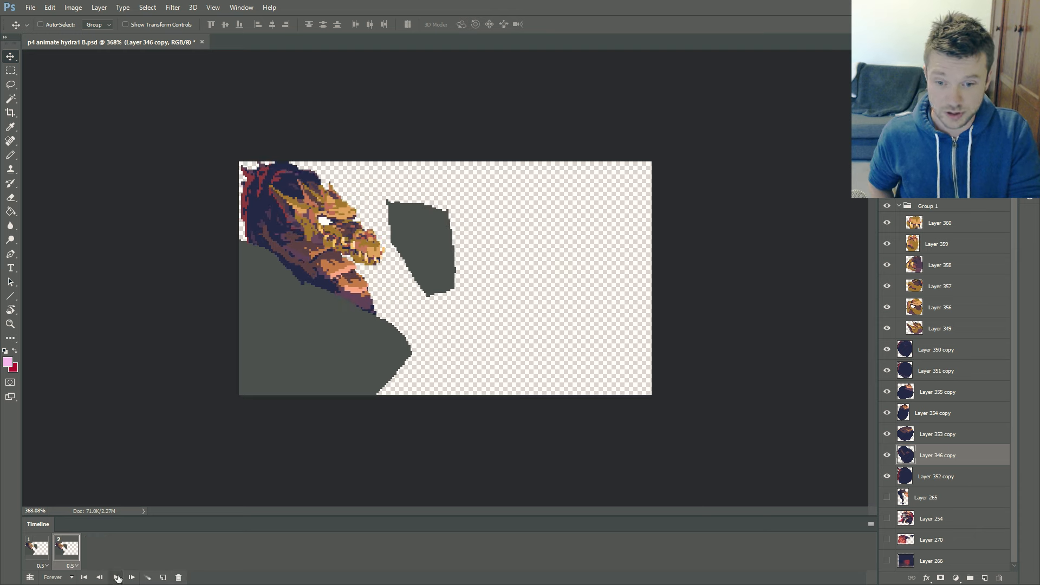
click(115, 577)
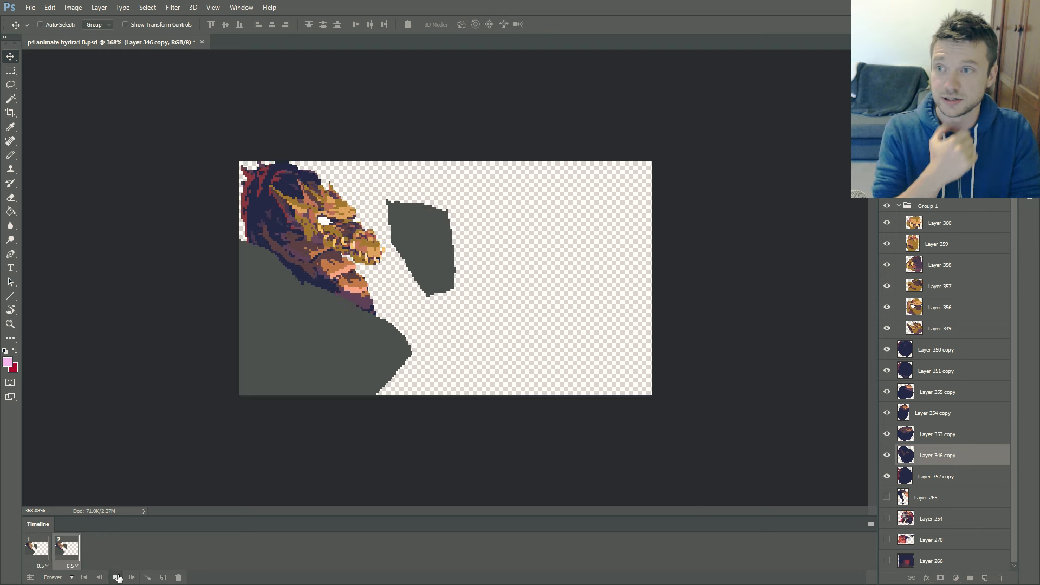
click(115, 578)
key(ctrl+alt)
Flip through the four hydra frames to compare the in-between frames with the two key poses.
click(72, 551)
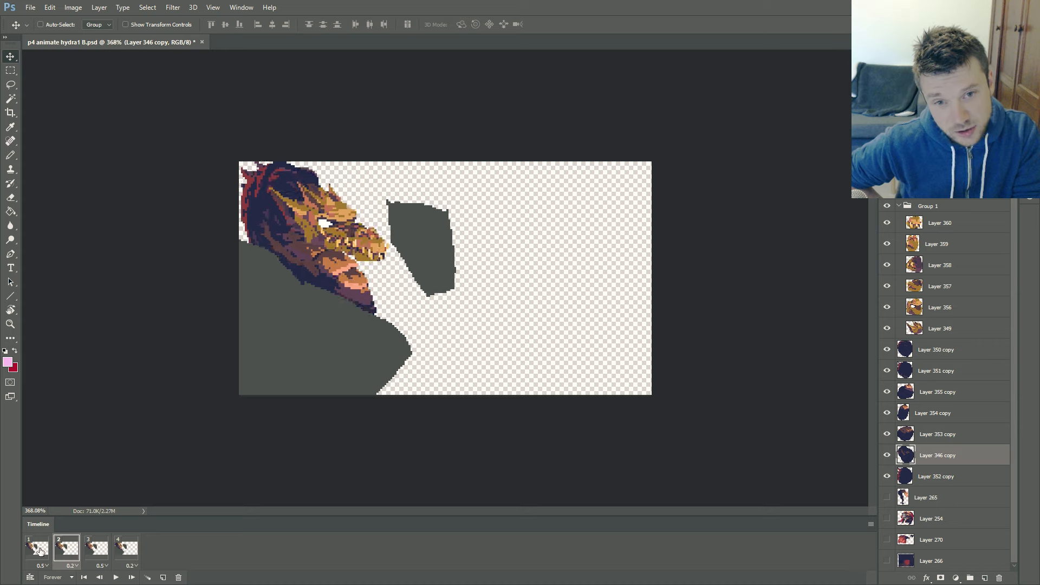
click(39, 551)
click(67, 547)
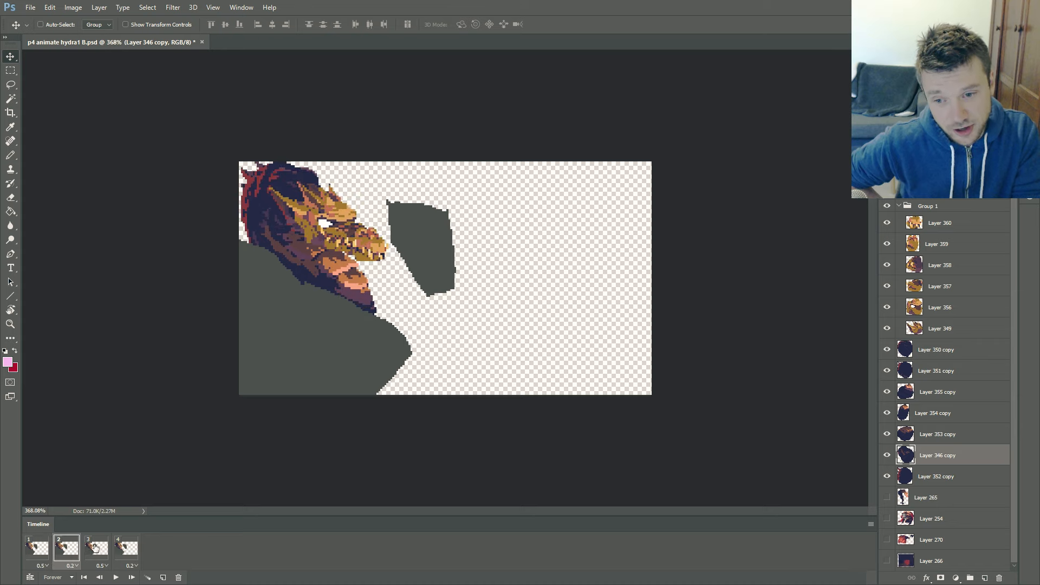
click(95, 547)
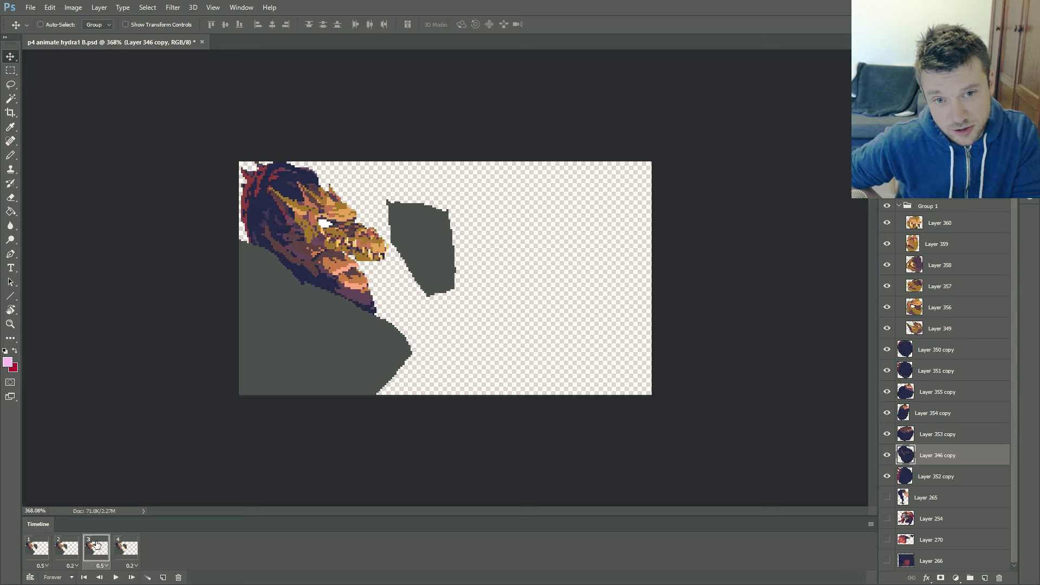
click(70, 551)
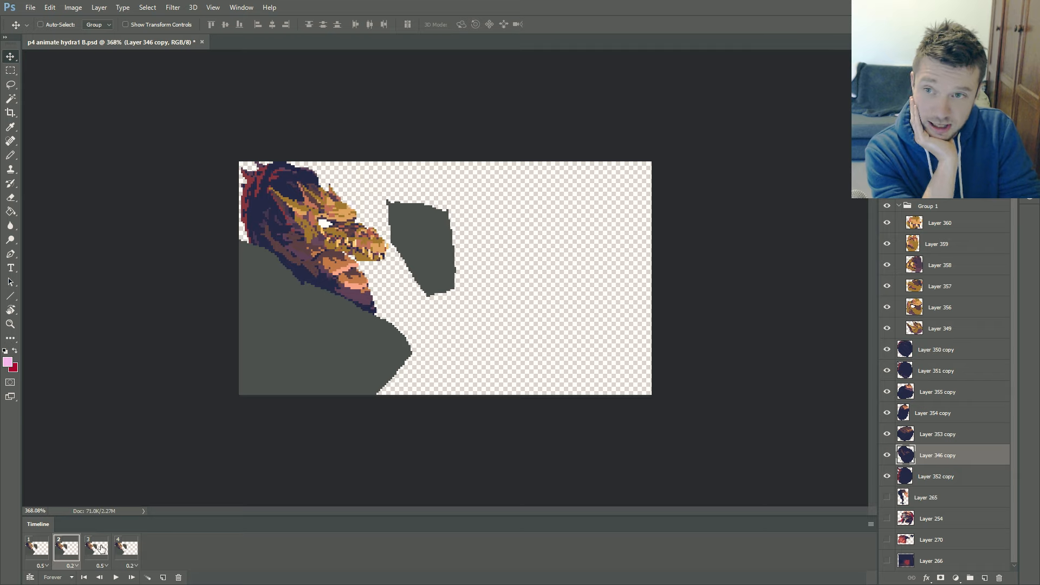
click(99, 548)
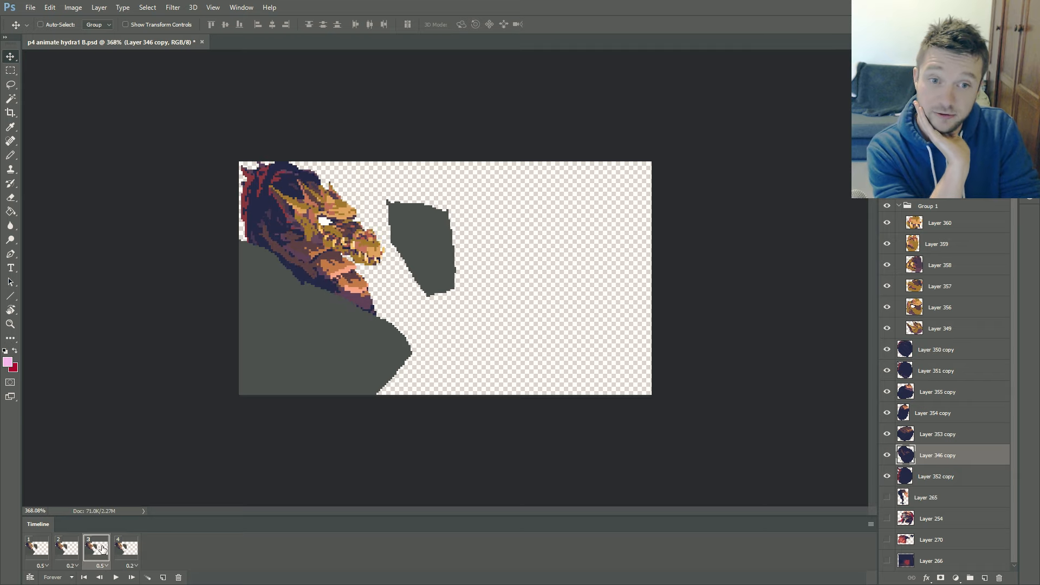
click(65, 547)
click(38, 549)
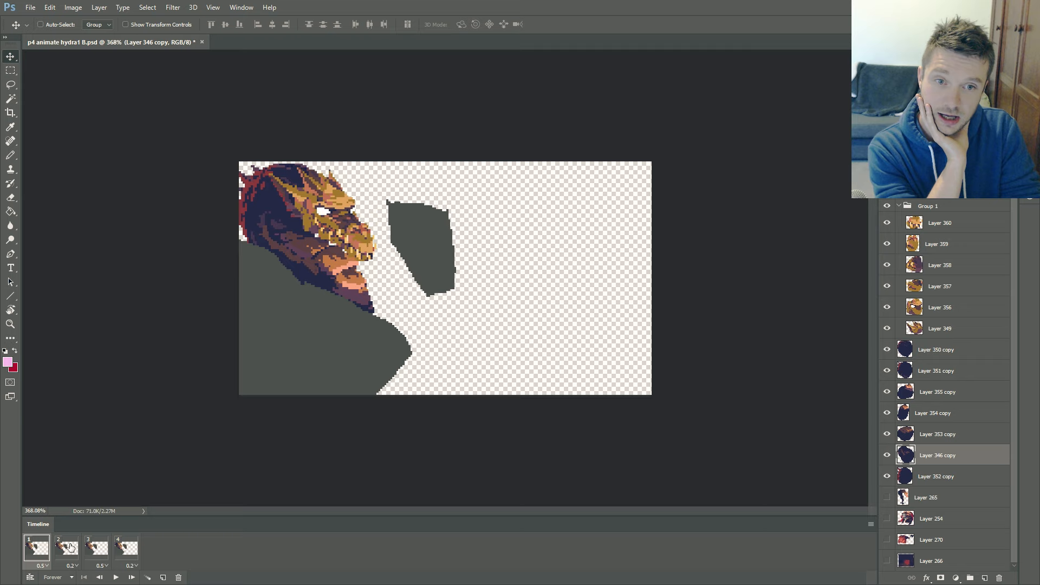
click(70, 548)
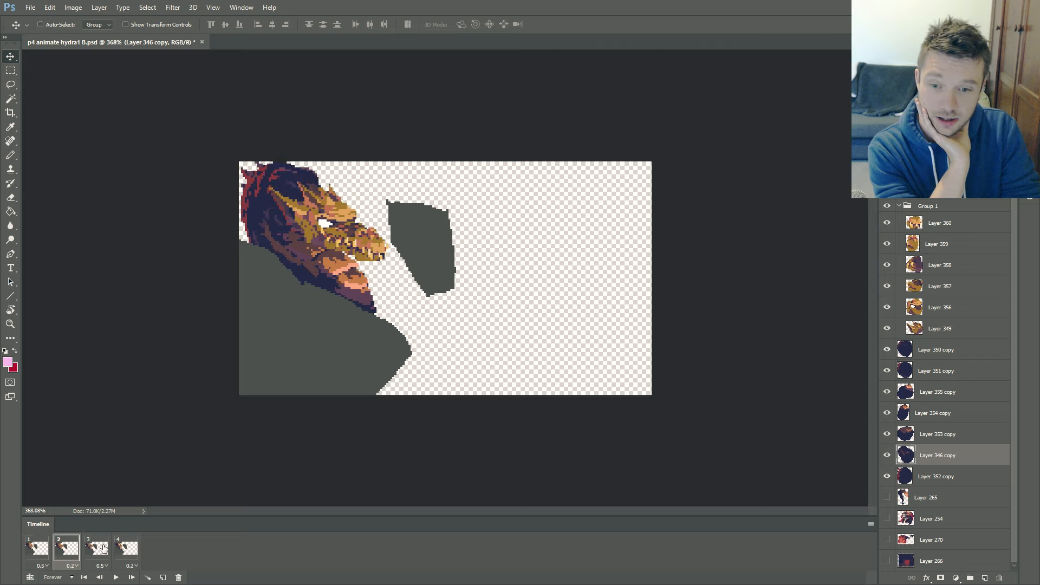
click(130, 544)
click(42, 548)
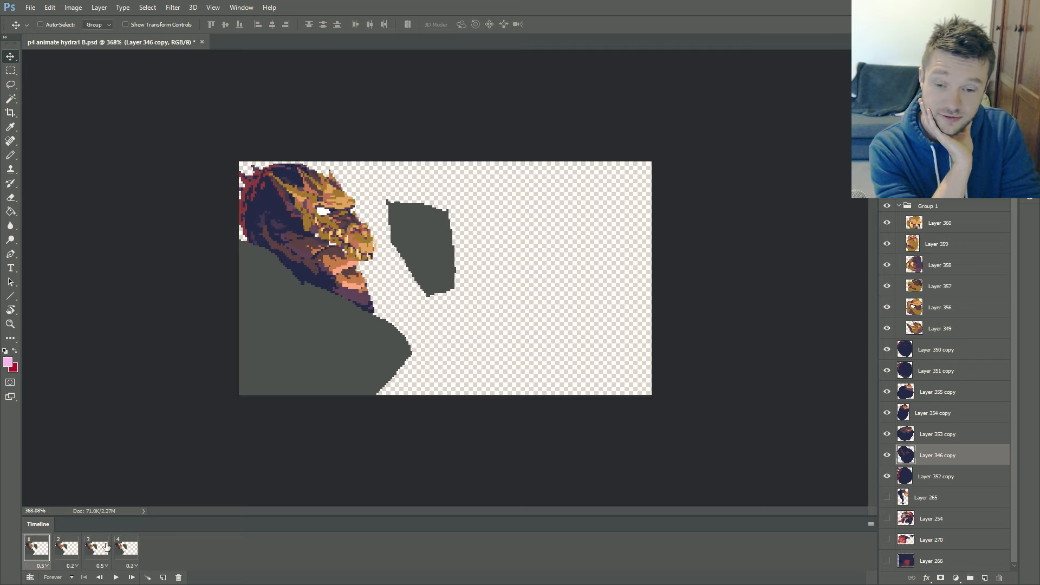
click(126, 547)
click(66, 547)
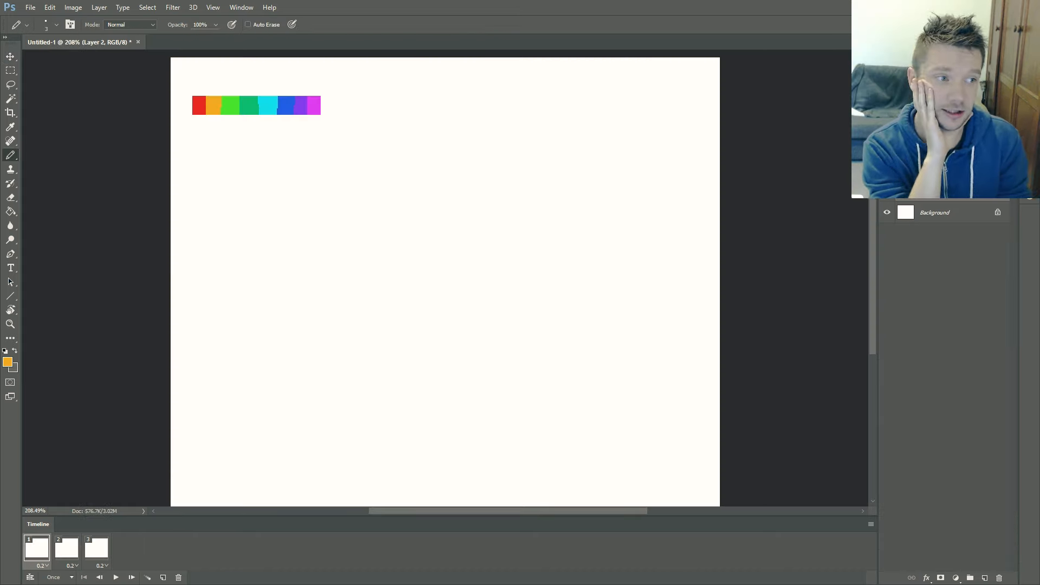
In the Untitled-1 document, show the red, green and orange head sketches together in the first frame.
scroll(332, 146, up, 1)
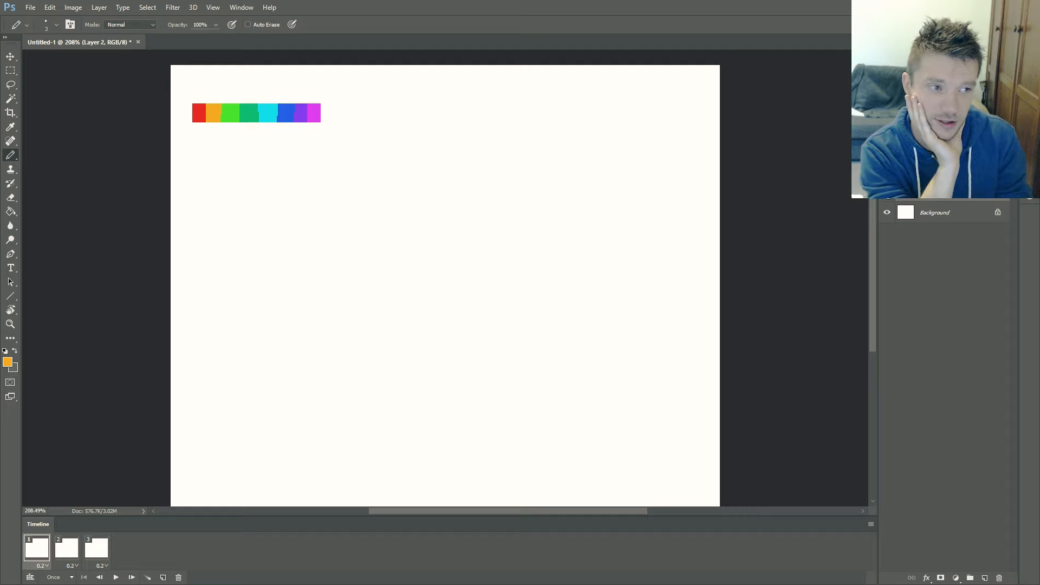
click(886, 190)
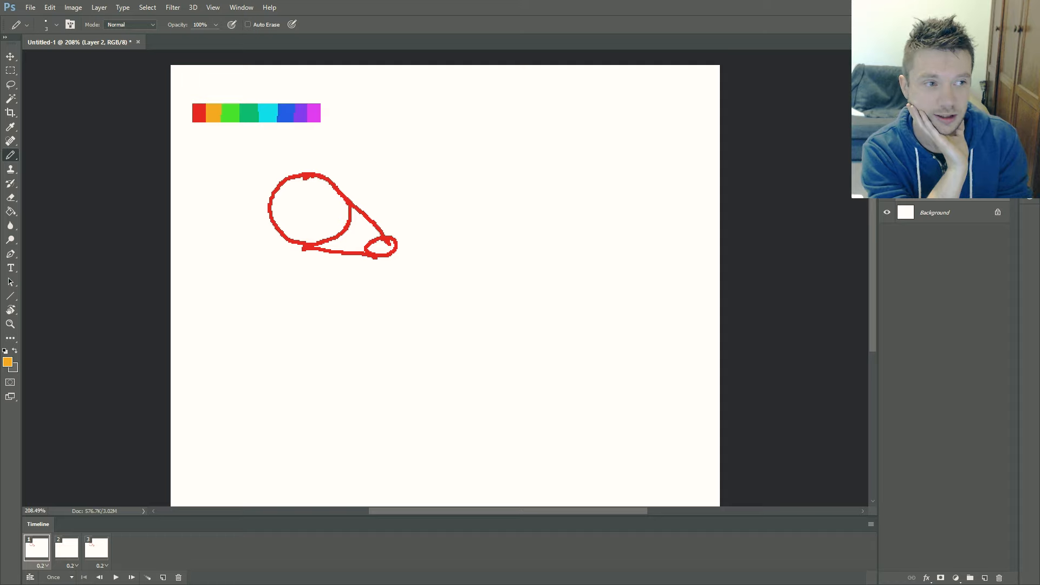
click(887, 169)
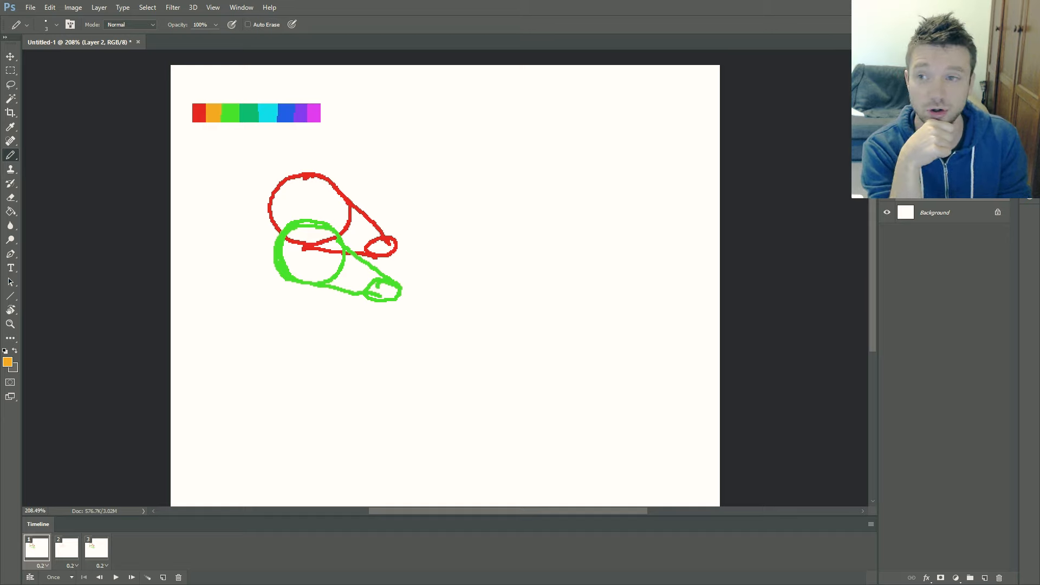
key(ctrl+z)
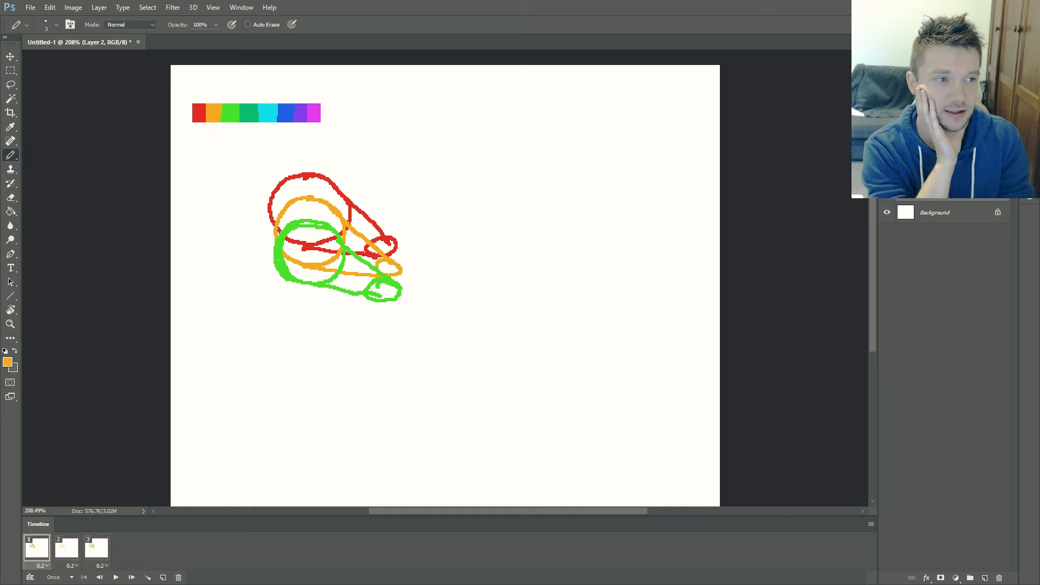
Show only one head sketch per frame: red in the first, orange in the second and green in the third.
click(887, 168)
click(101, 547)
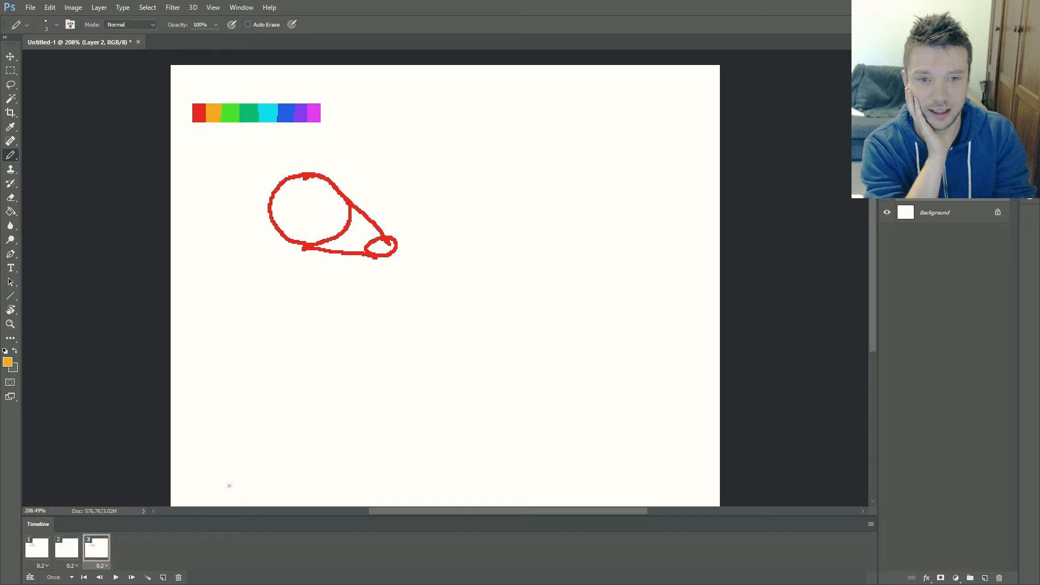
click(886, 190)
click(887, 147)
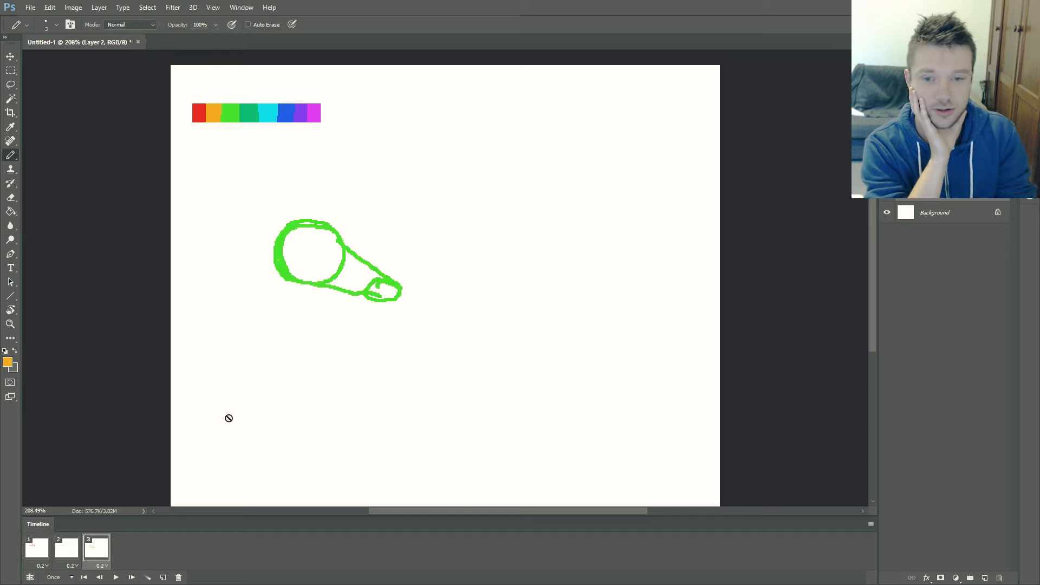
click(38, 548)
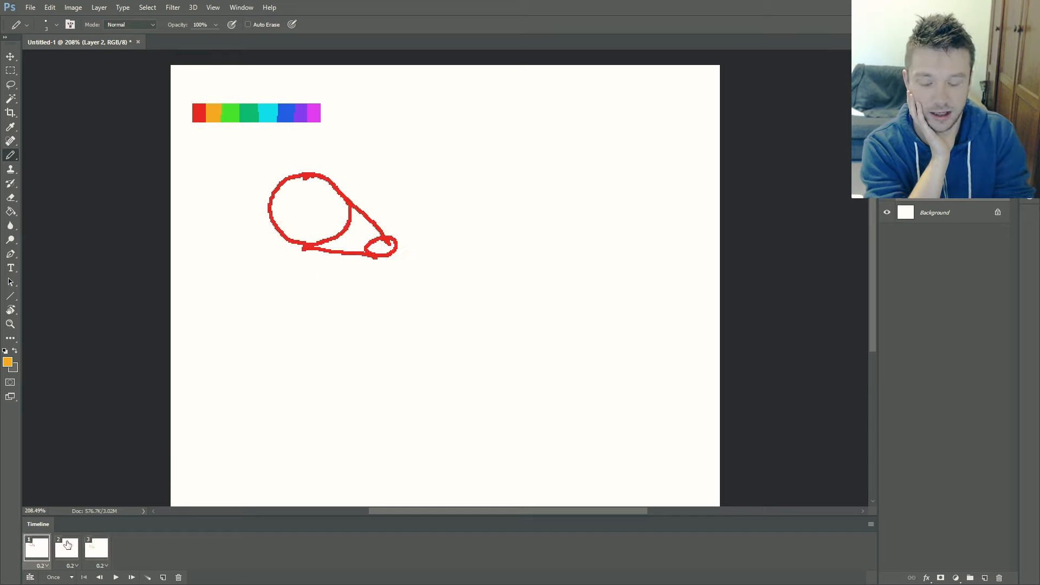
click(67, 545)
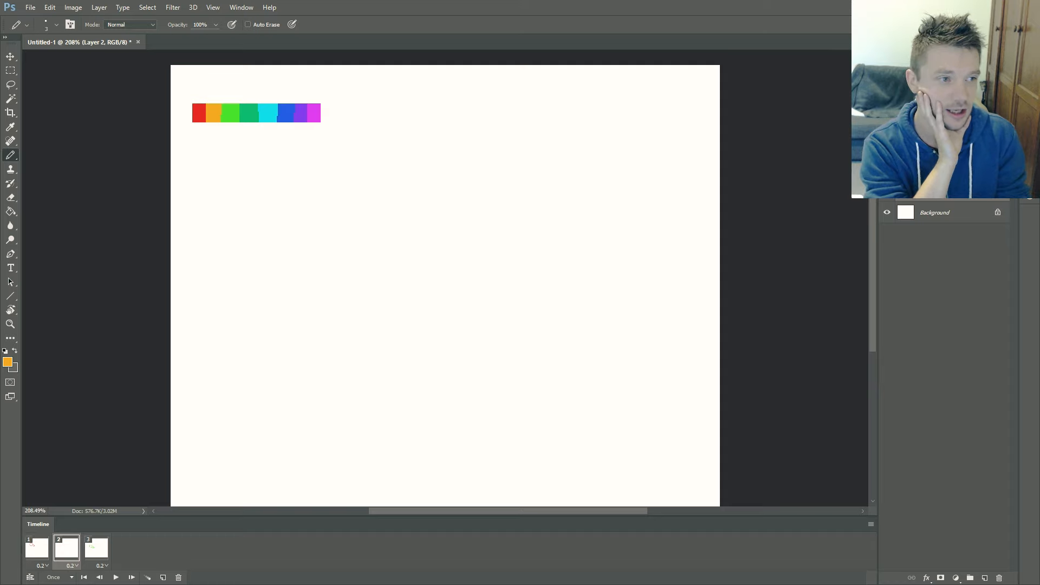
click(887, 168)
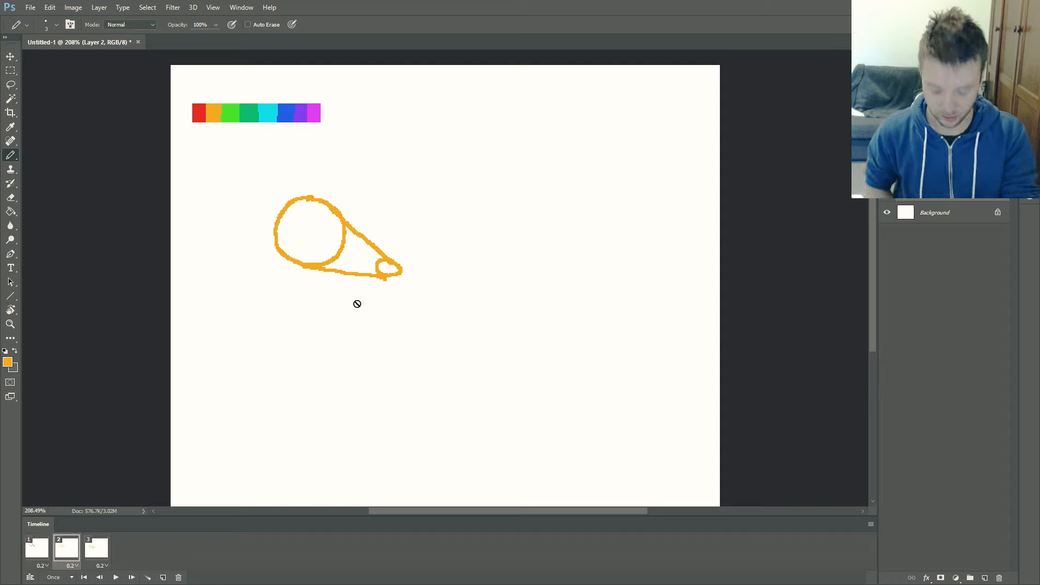
Flip back and forth through the three sketch frames to examine how the head moves from red through orange to green.
key(Left)
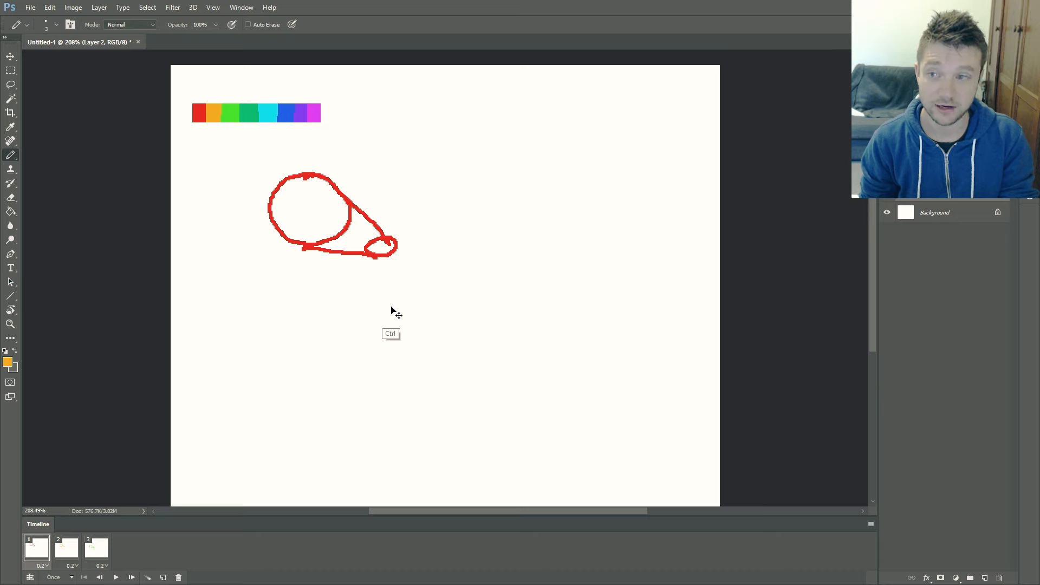
key(Right)
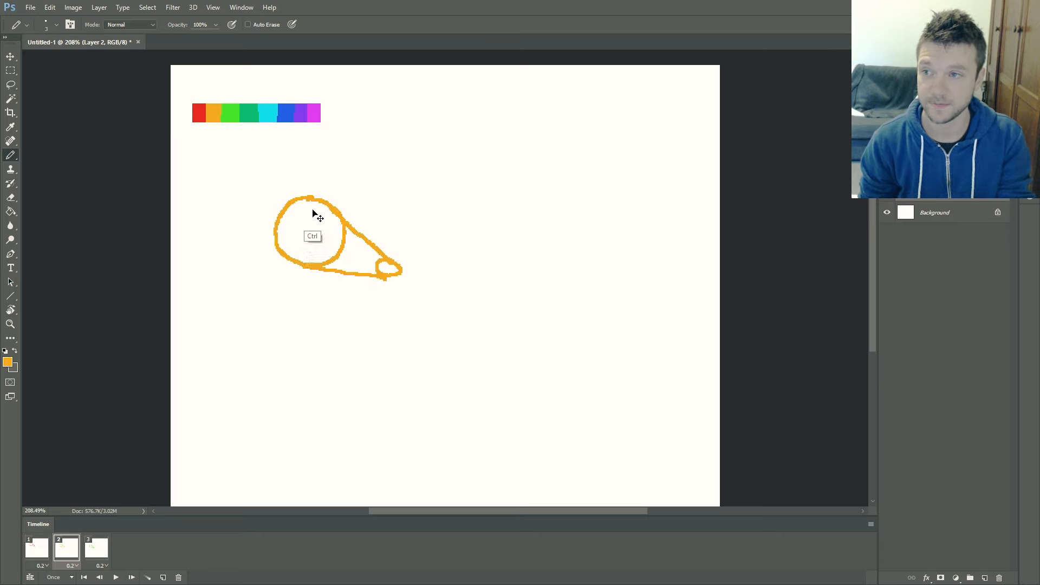
key(Right)
key(Right)
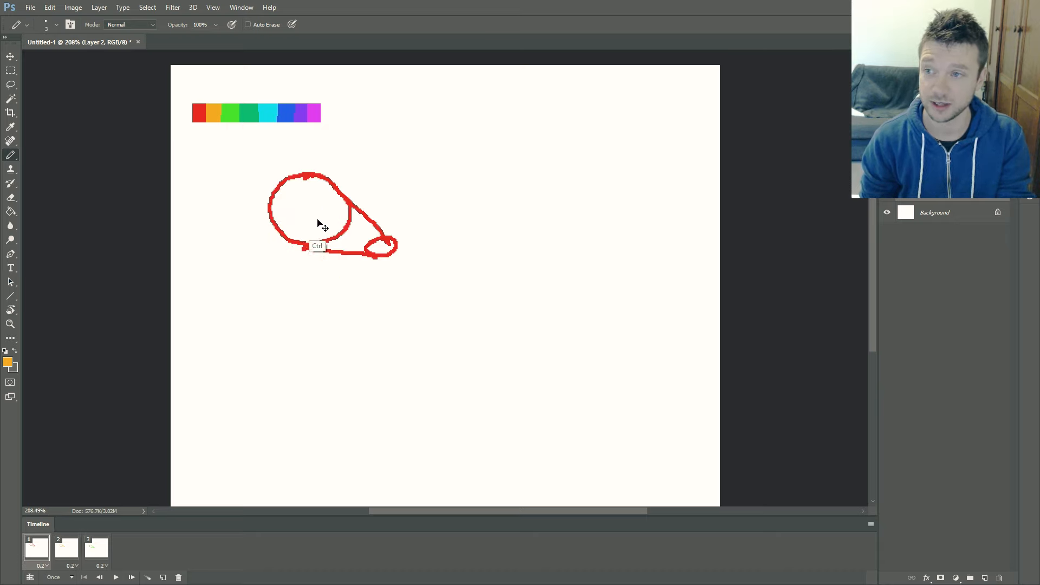
key(Right)
key(Right)
key(Left)
key(Left)
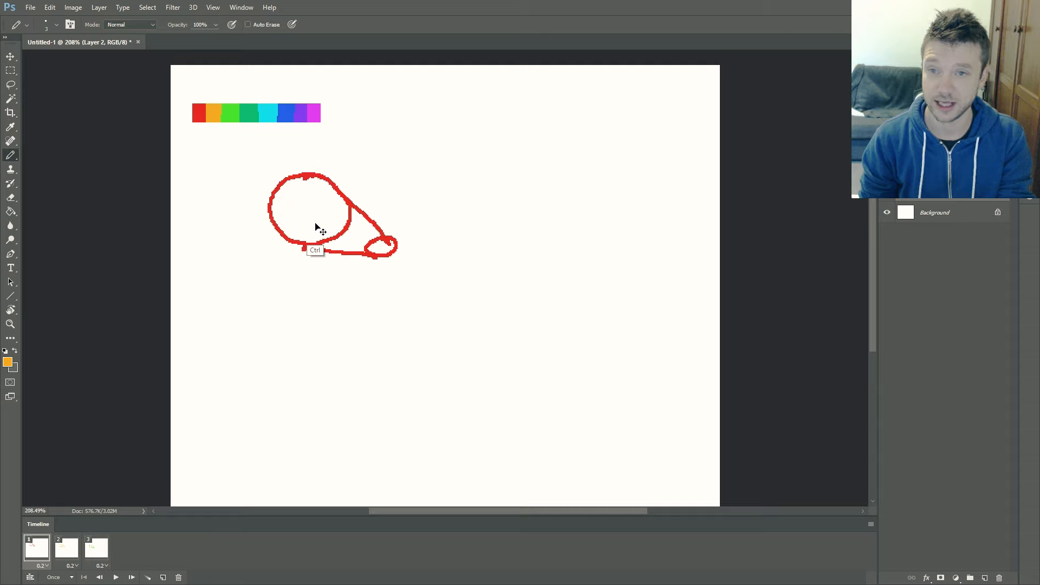
key(Left)
key(Right)
key(Right)
key(Right)
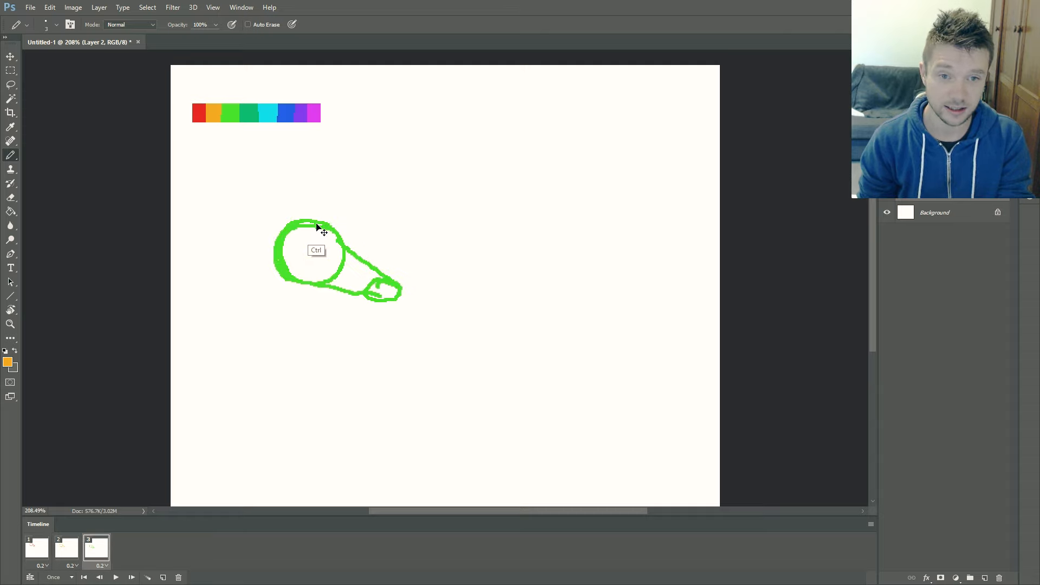
key(Left)
key(Left)
key(Right)
key(Right)
key(Right)
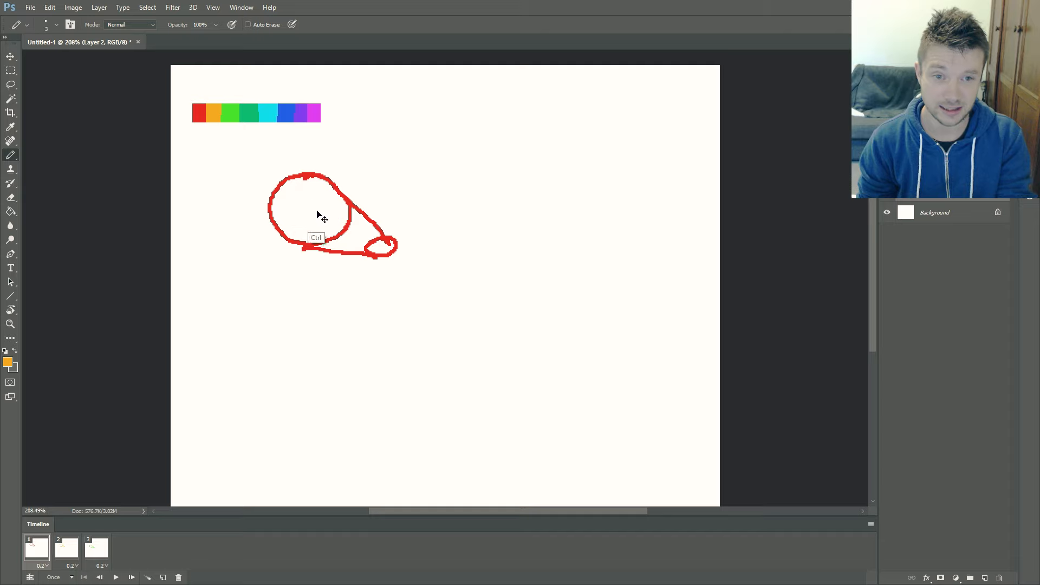
key(Right)
key(Right)
key(Left)
key(Left)
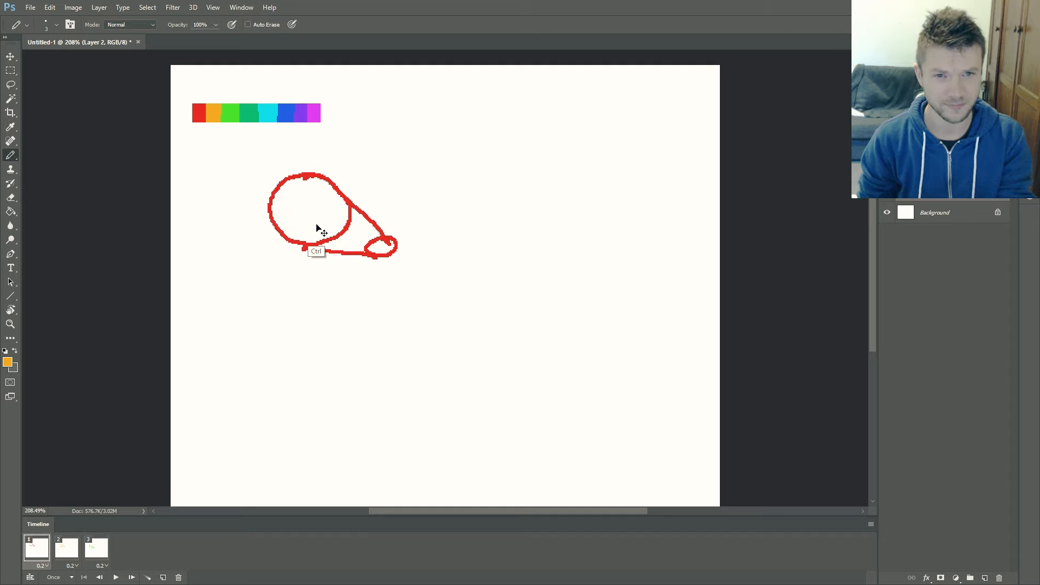
key(Right)
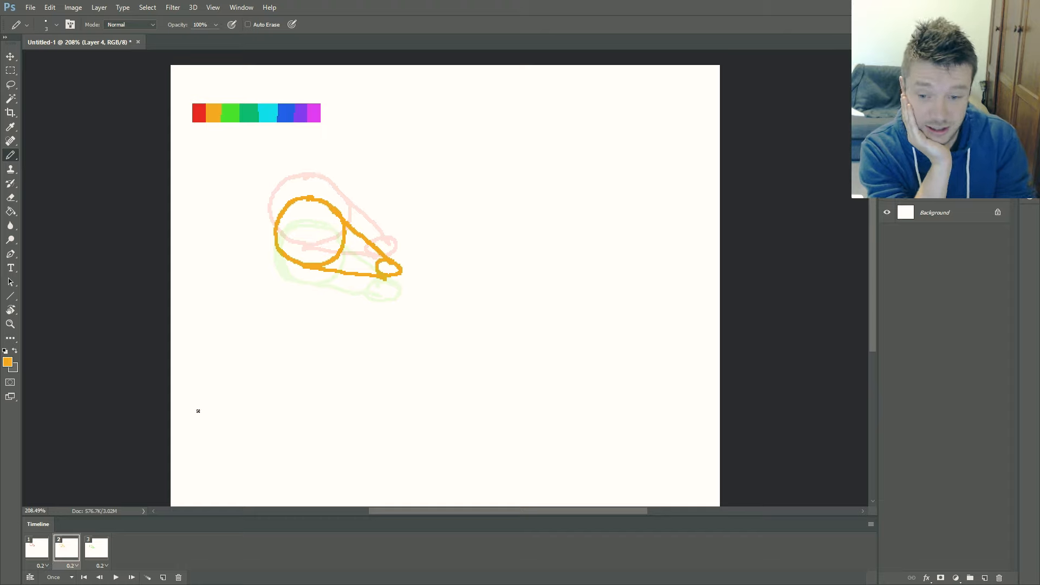
Compare the orange in-between frame, with its faded red and green sketches, against the first and third frames.
click(43, 552)
click(73, 548)
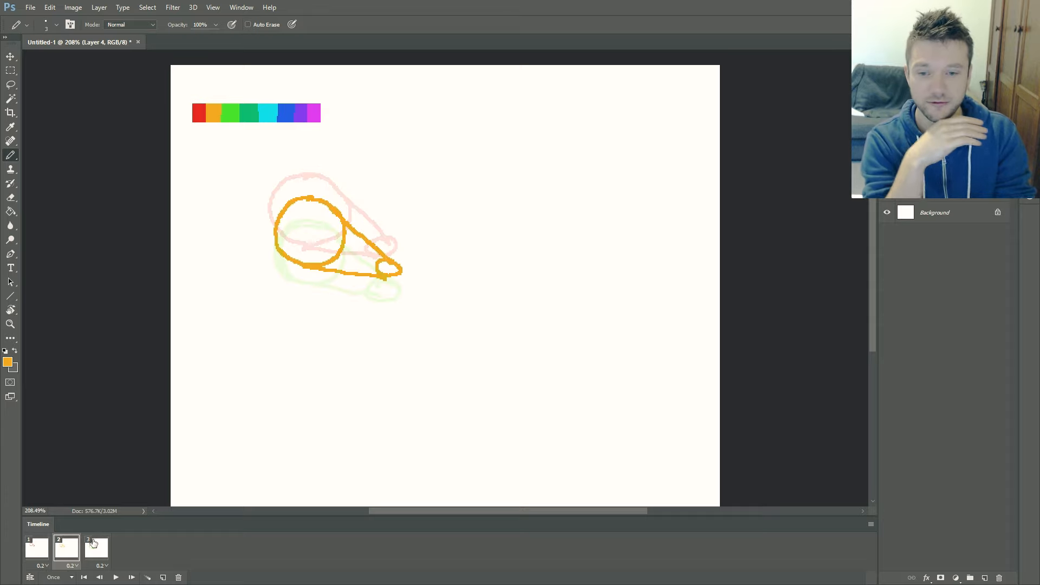
click(47, 549)
click(74, 551)
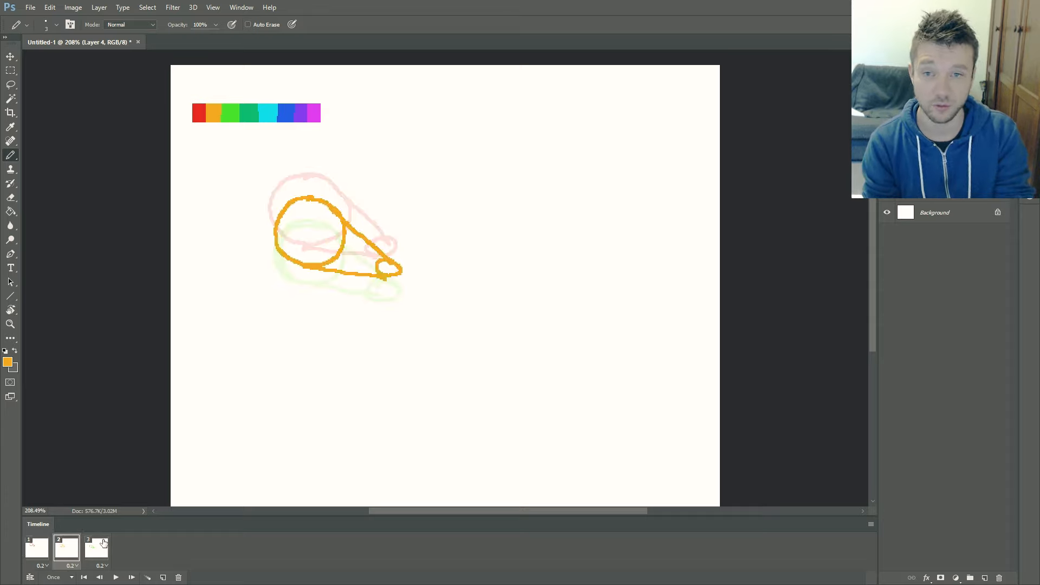
click(108, 547)
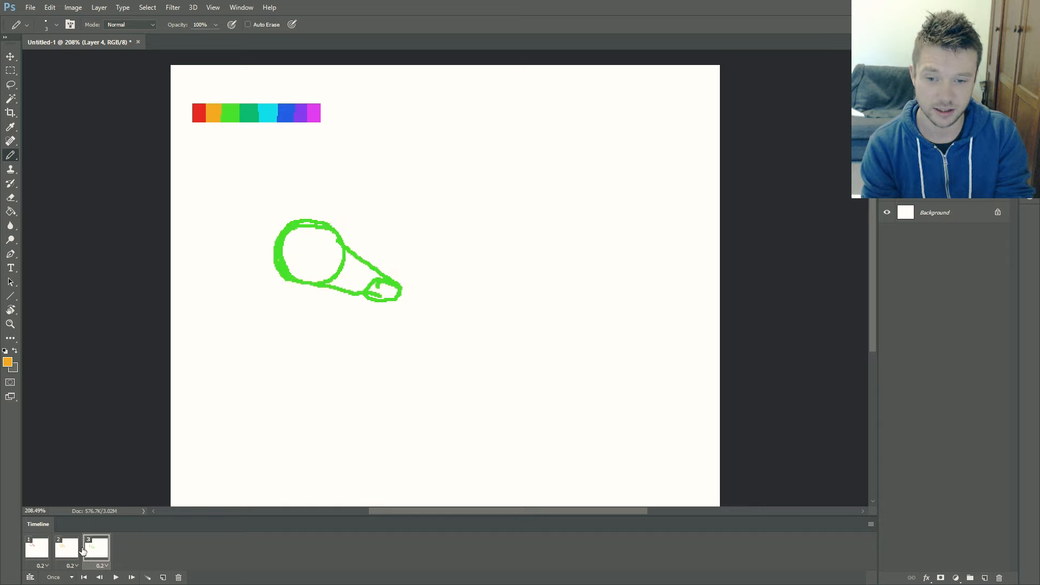
click(69, 548)
click(38, 548)
click(68, 548)
click(105, 541)
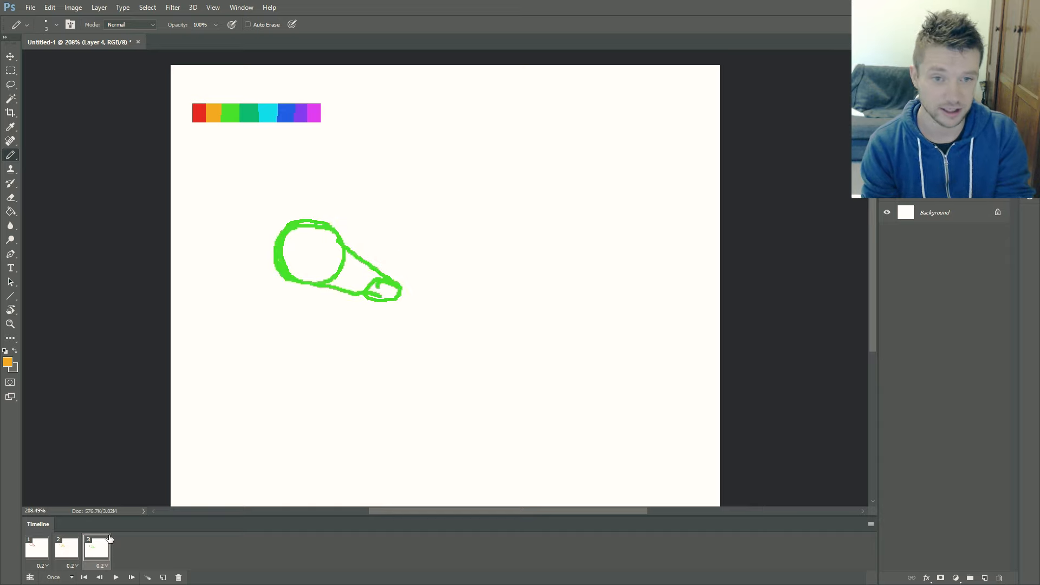
Draw a green alternative in-between head in the second frame, with a round skull low and the snout tip curving upward.
click(73, 551)
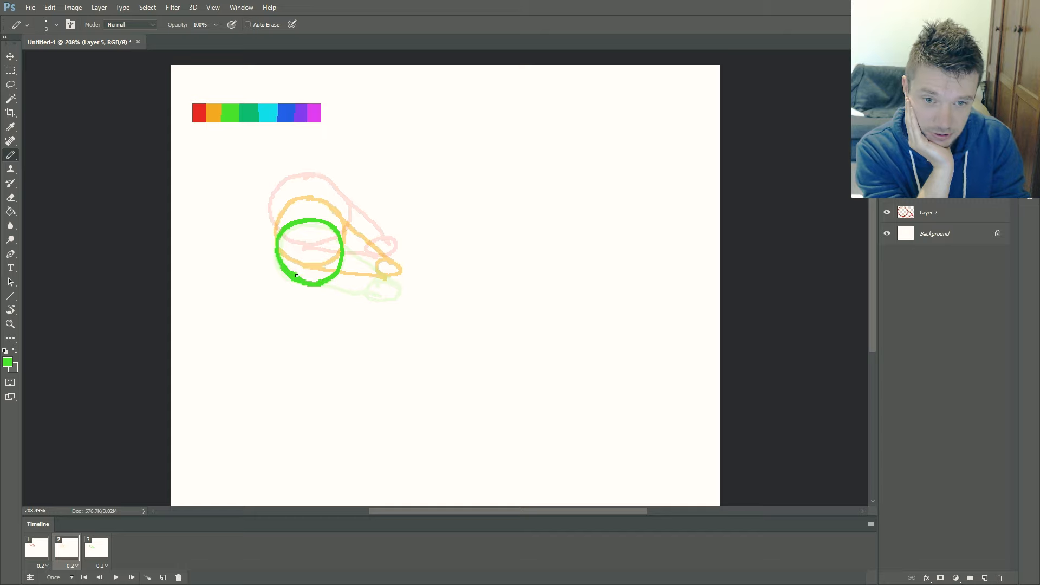
key(ctrl+z)
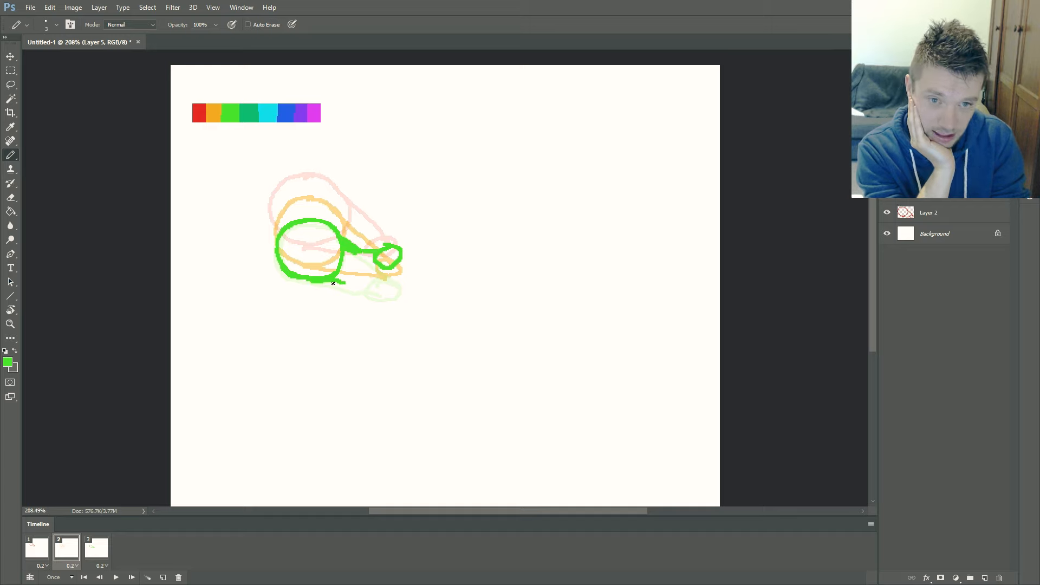
mouse_move(333, 282)
mouse_down()
mouse_move(376, 286)
mouse_move(351, 281)
mouse_move(395, 268)
mouse_up()
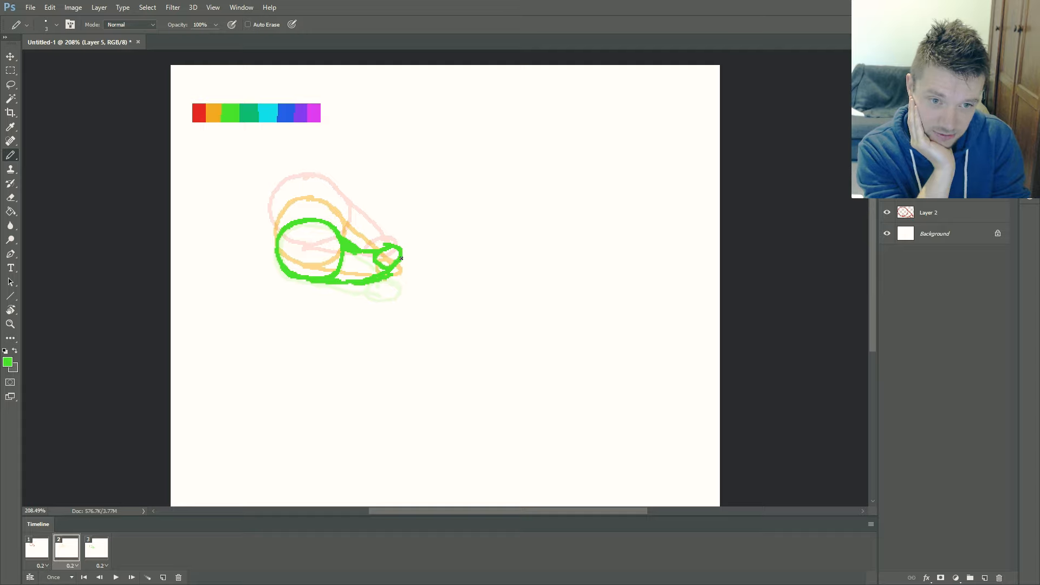
key(e)
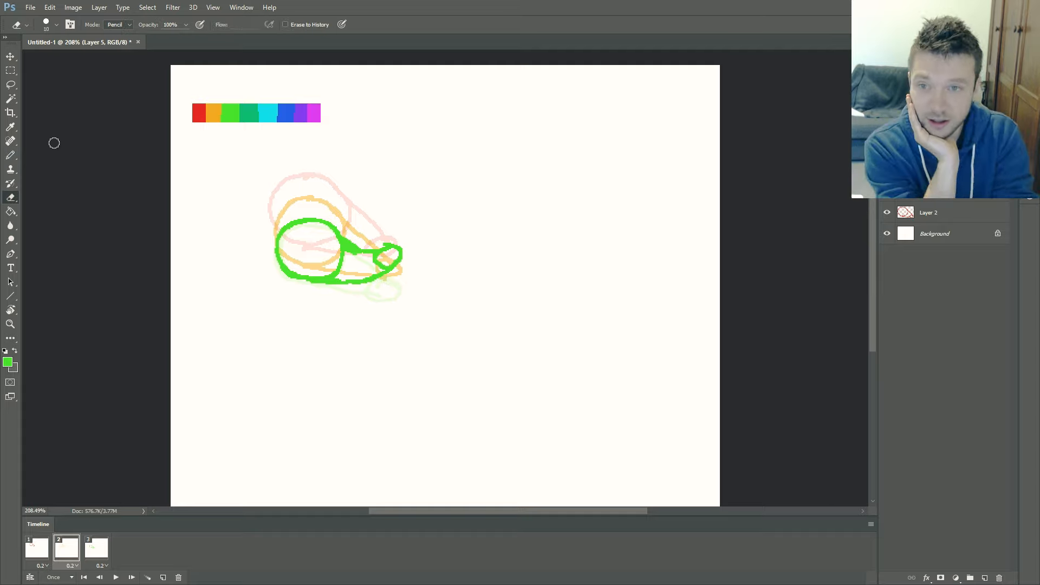
key(b)
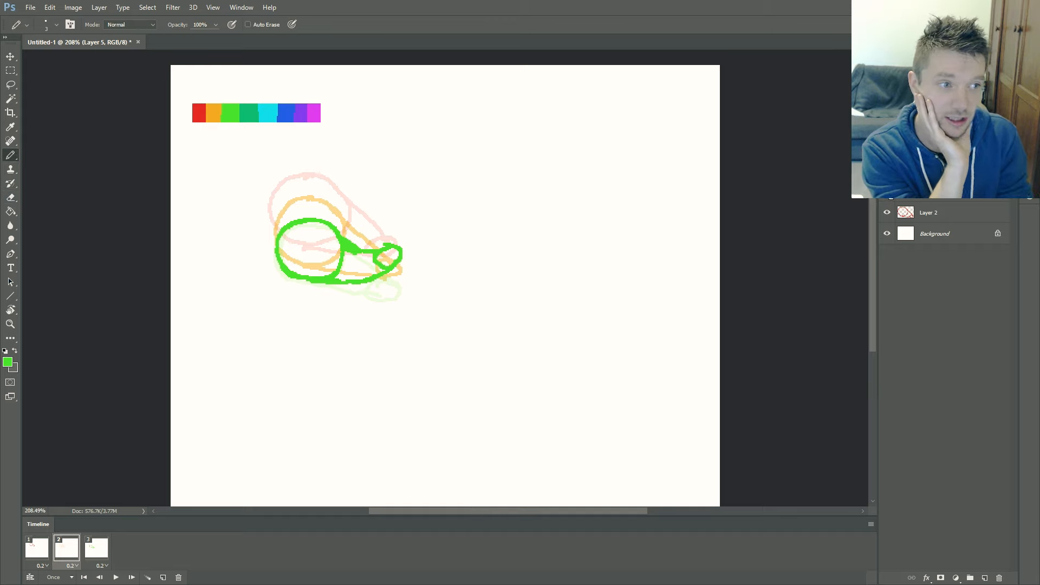
Hide the orange in-between head sketch in the second frame.
click(881, 201)
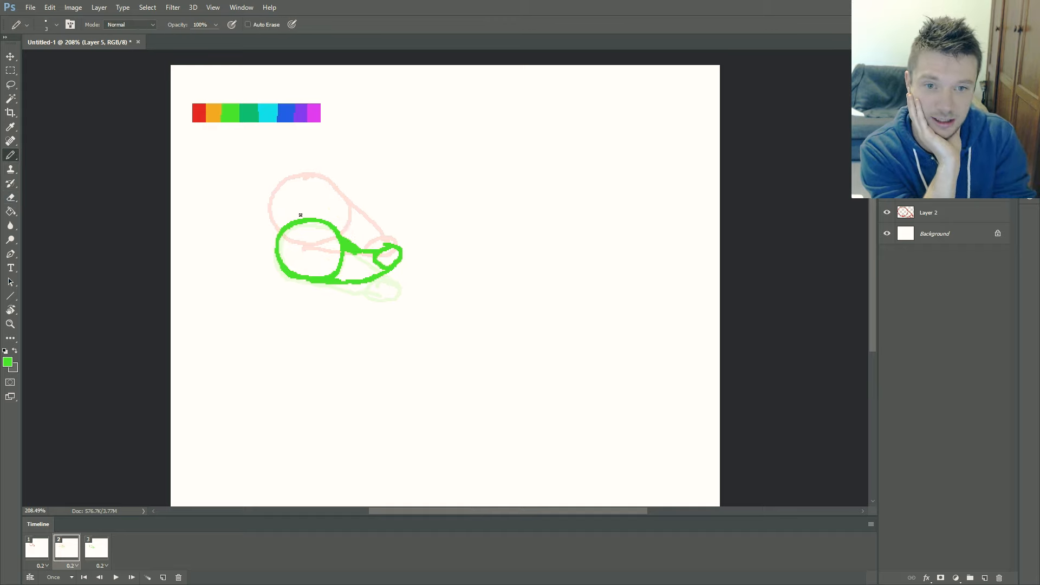
Try green direction arrows on top of the skull and at the snout tip, and undo both.
mouse_move(307, 202)
mouse_down()
mouse_move(305, 237)
mouse_move(319, 209)
mouse_up()
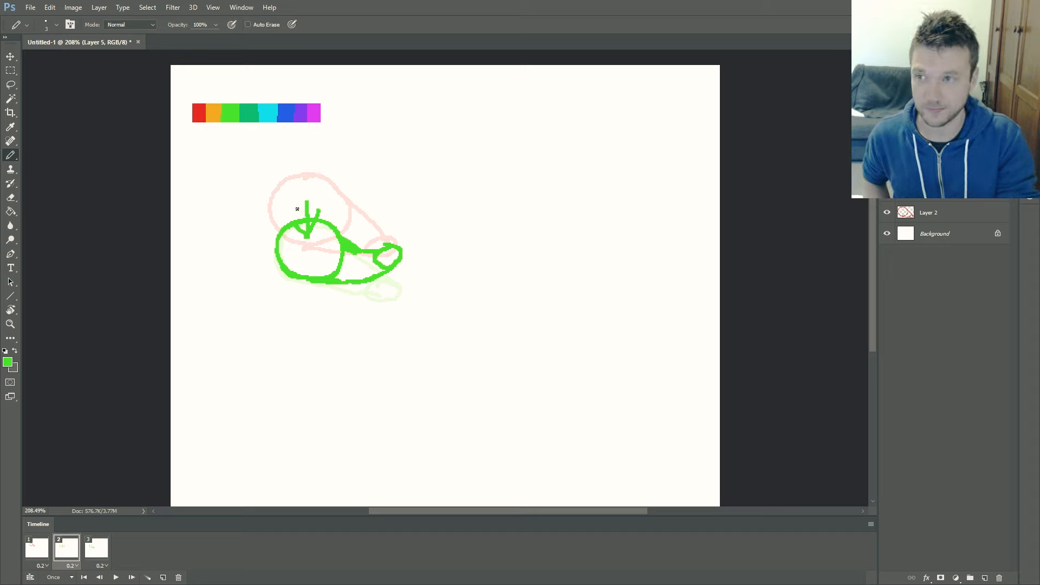
key(ctrl+alt+z)
key(ctrl+alt+z)
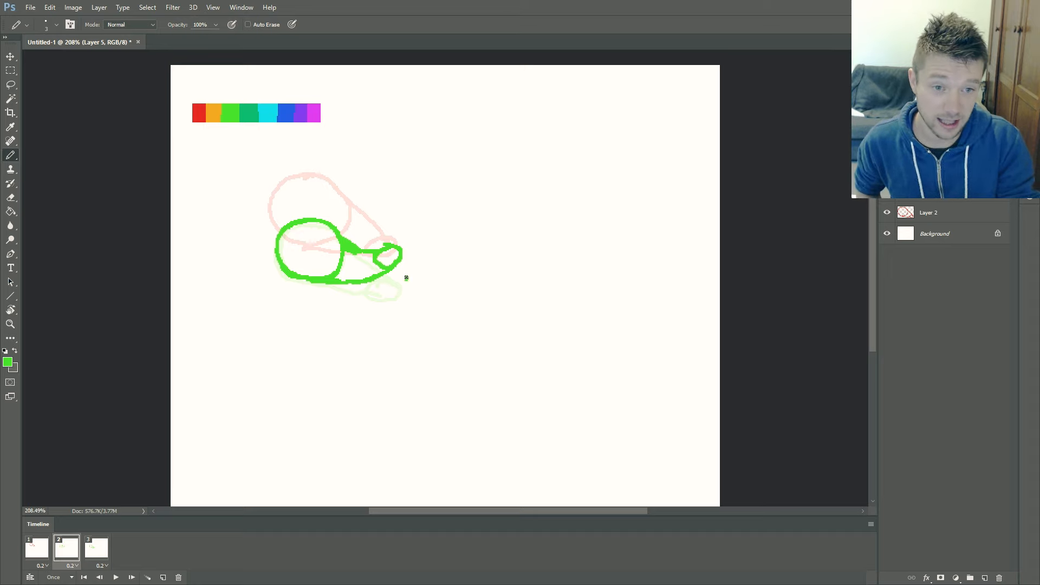
drag(406, 278, 400, 262)
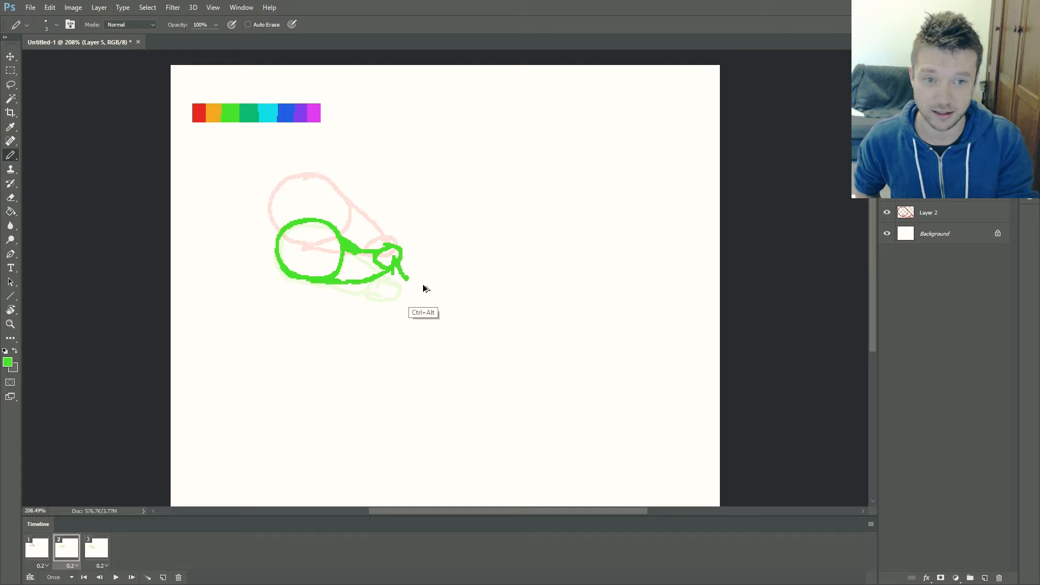
key(ctrl+alt+z)
key(ctrl+alt+z)
key(ctrl+alt+z)
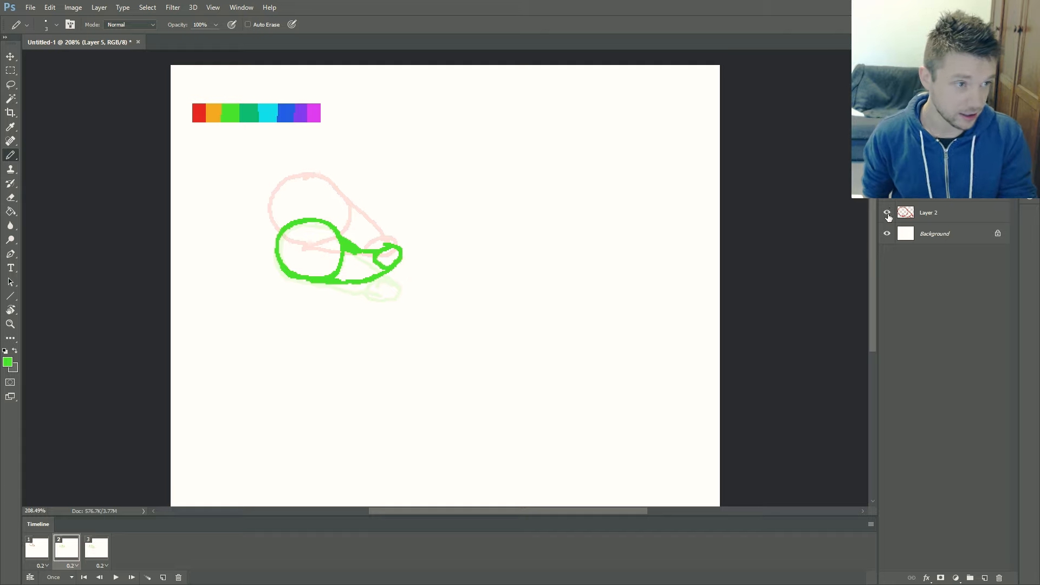
Hide the faded red and faded green key sketches in the second frame, leaving only the green in-between head.
click(887, 213)
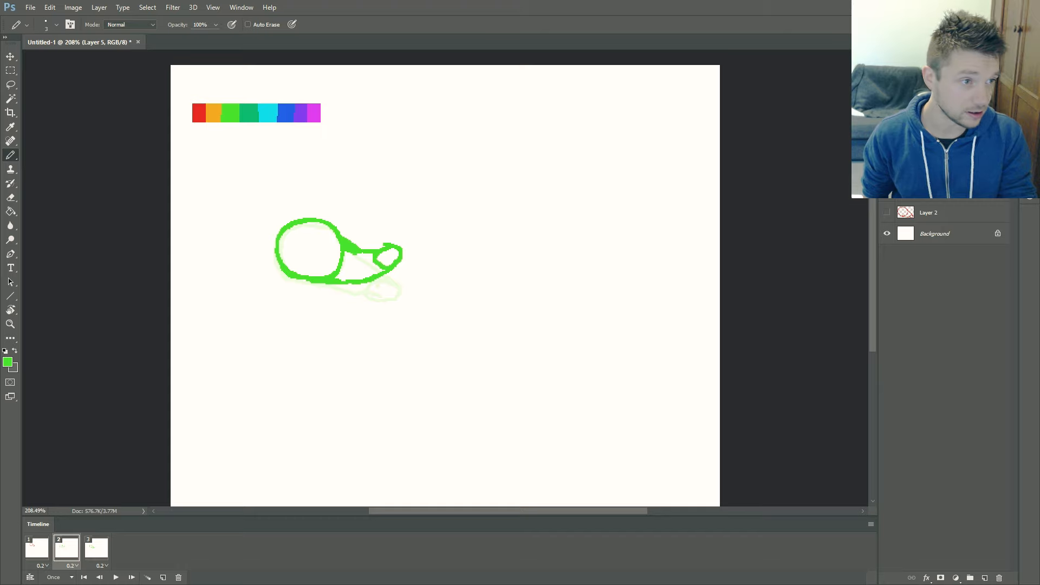
key(space)
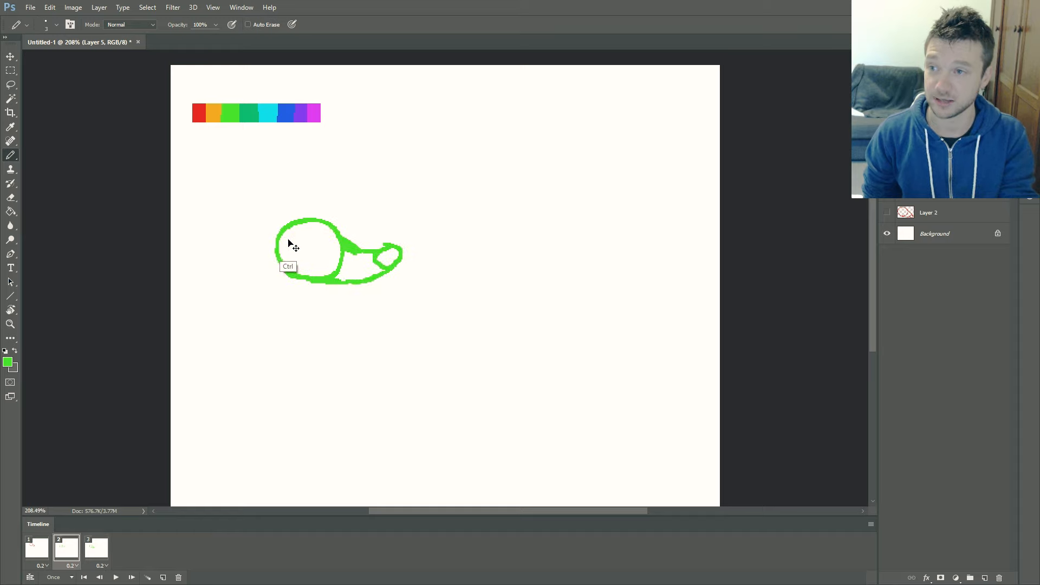
Draw two pointed red ears tilting backward on the skull in the first frame.
key(Left)
key(Left)
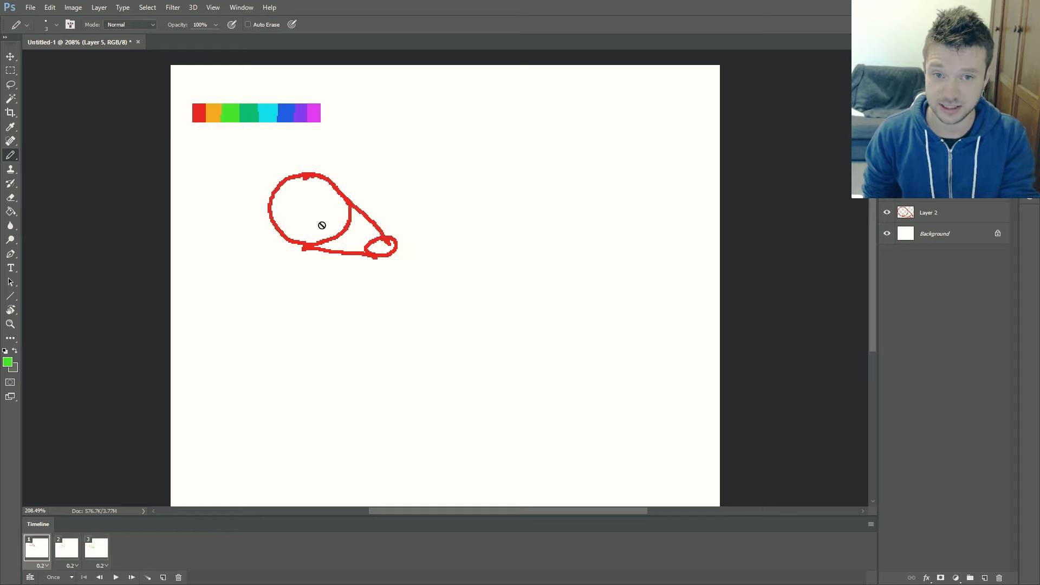
mouse_move(278, 199)
mouse_down()
mouse_move(269, 184)
mouse_move(290, 188)
mouse_move(306, 157)
mouse_move(307, 172)
mouse_up()
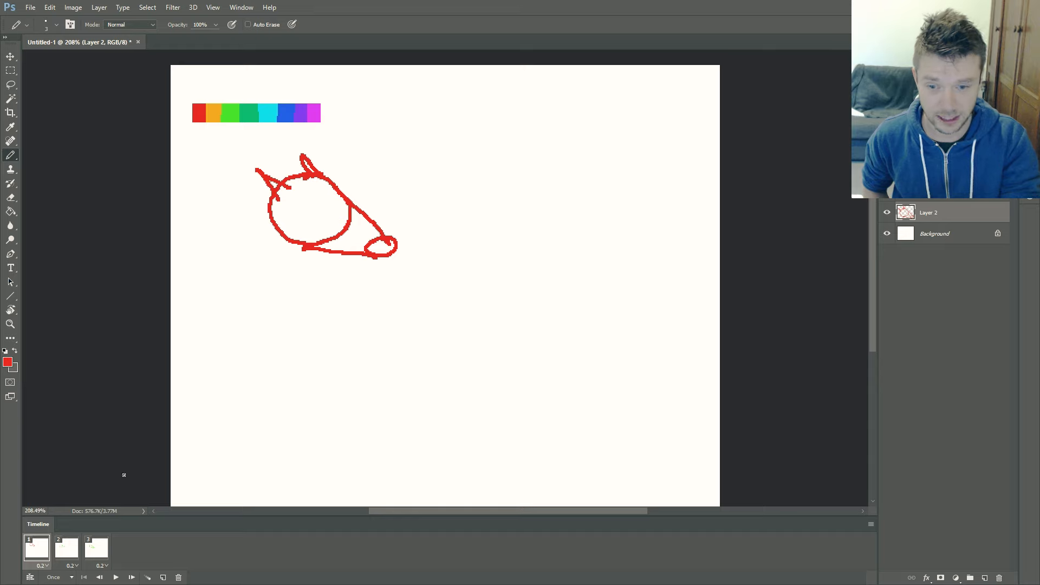
Add two short green ears leaning backward to the head in the third frame.
click(98, 553)
click(942, 192)
alt+click(277, 259)
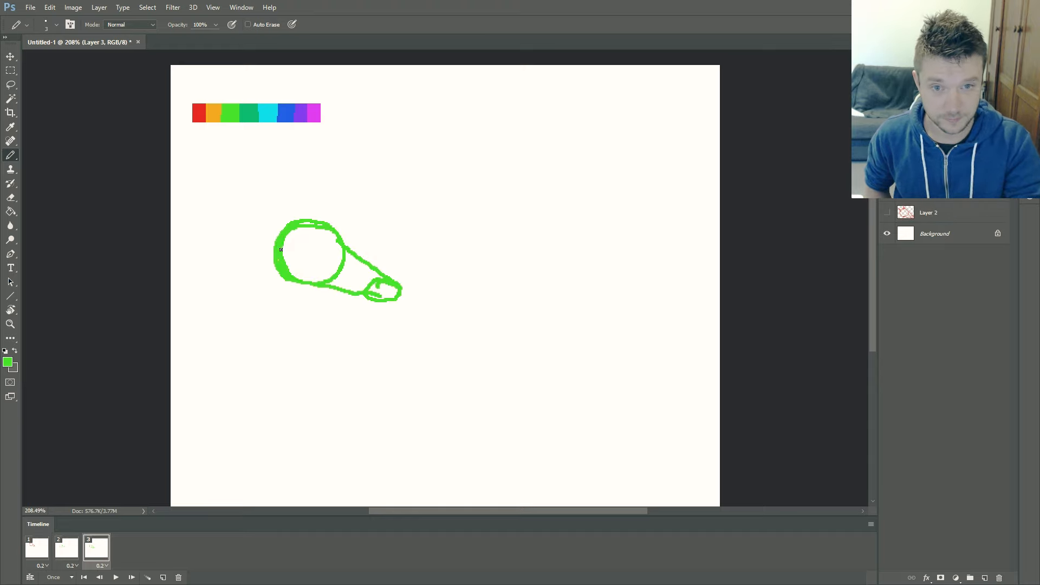
mouse_move(289, 245)
mouse_down()
mouse_move(267, 219)
mouse_move(309, 218)
mouse_up()
Draw two upright green ears on the in-between head in the second frame.
click(37, 548)
click(66, 548)
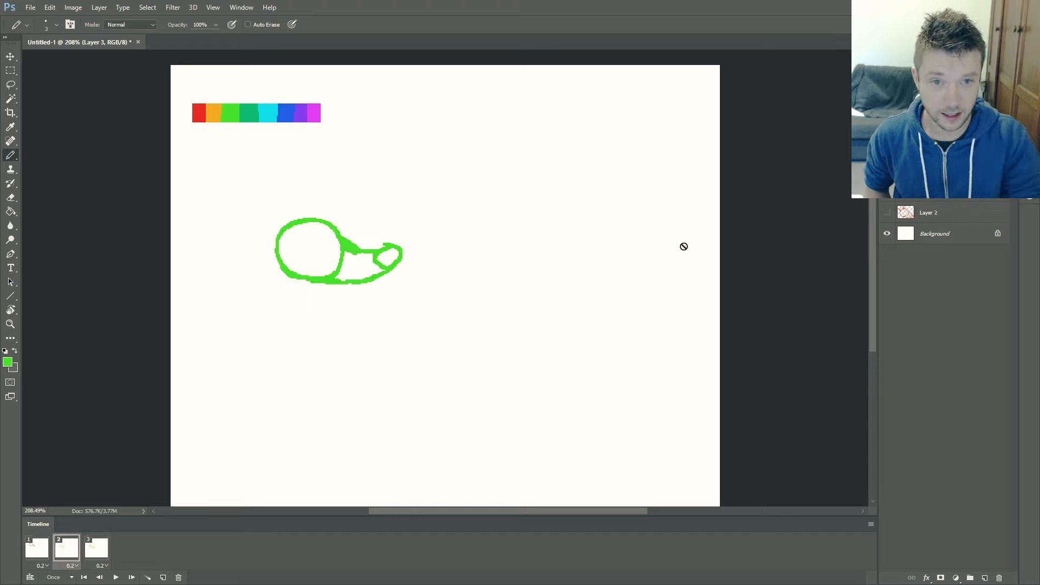
click(942, 170)
alt+click(279, 233)
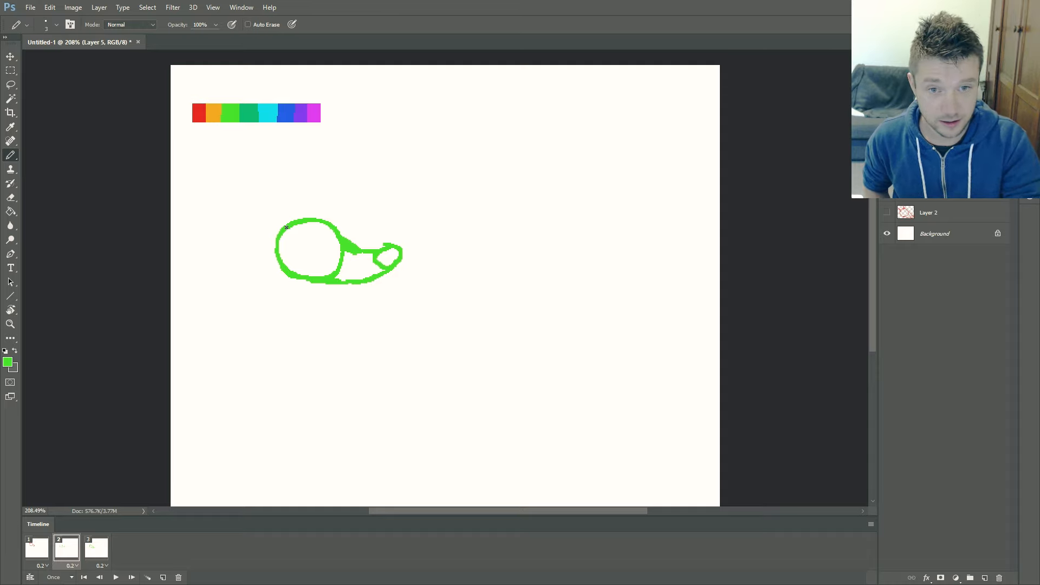
mouse_move(286, 236)
mouse_down()
mouse_move(294, 216)
mouse_move(299, 230)
mouse_move(328, 226)
mouse_up()
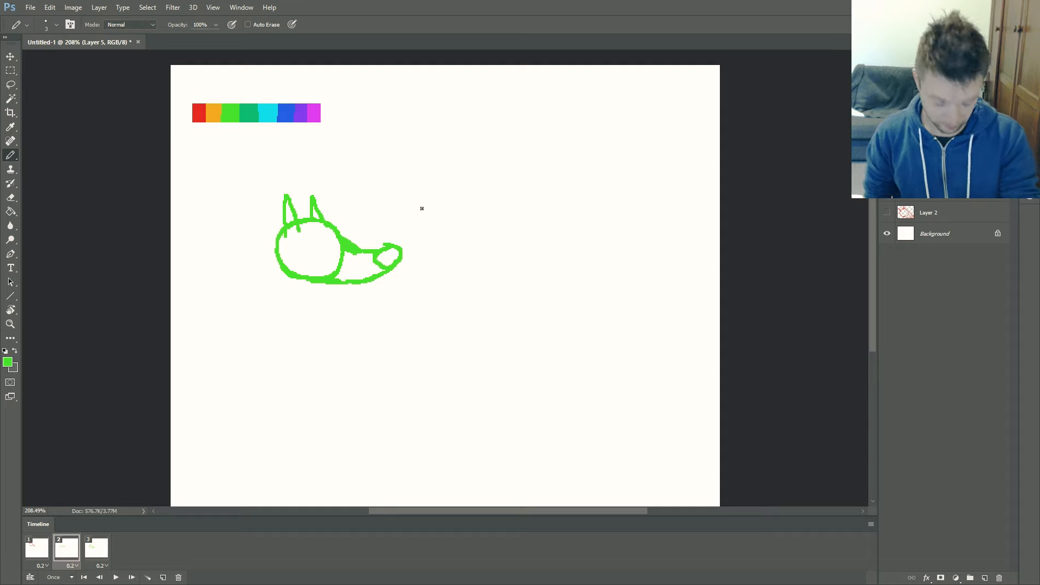
Flip back and forth through the three frames to examine how the ears and snout follow the head's motion.
key(ctrl+Left)
key(ctrl+Right)
key(ctrl+Right)
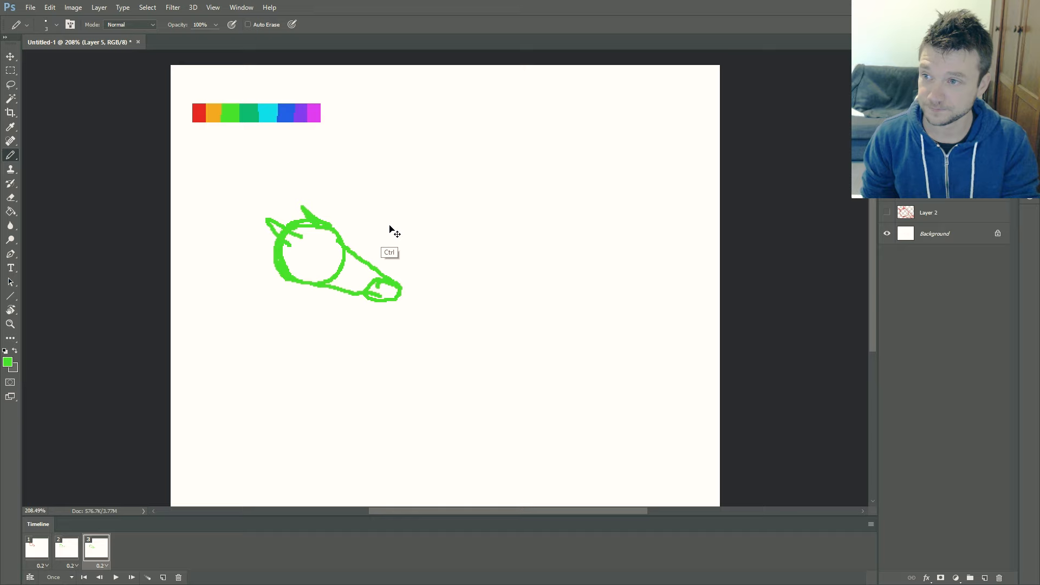
key(ctrl+Right)
key(ctrl+Right)
key(ctrl+Right)
key(ctrl+Right)
key(ctrl+Right)
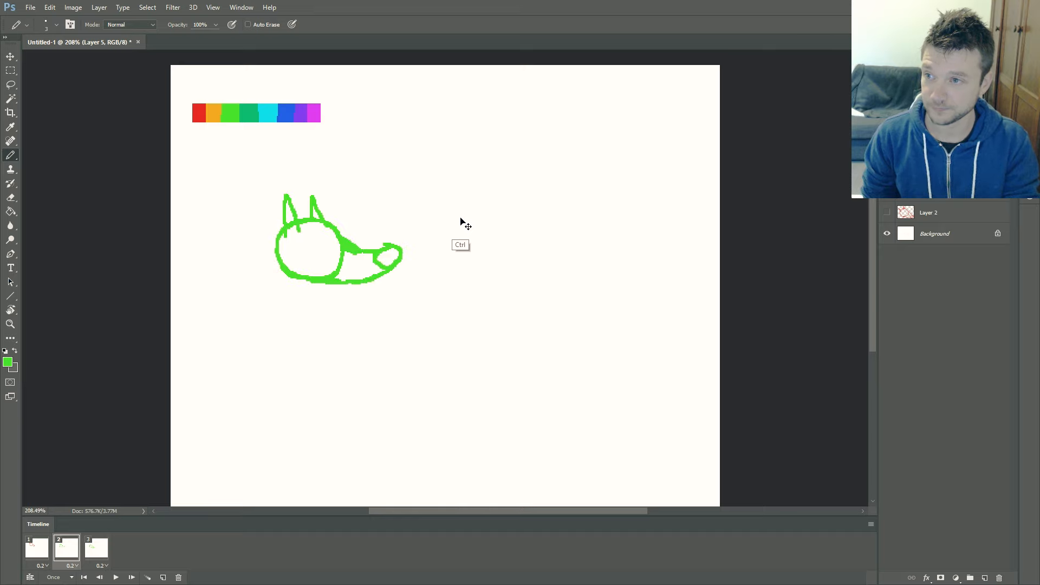
key(ctrl+Right)
key(ctrl+Left)
key(ctrl+Left)
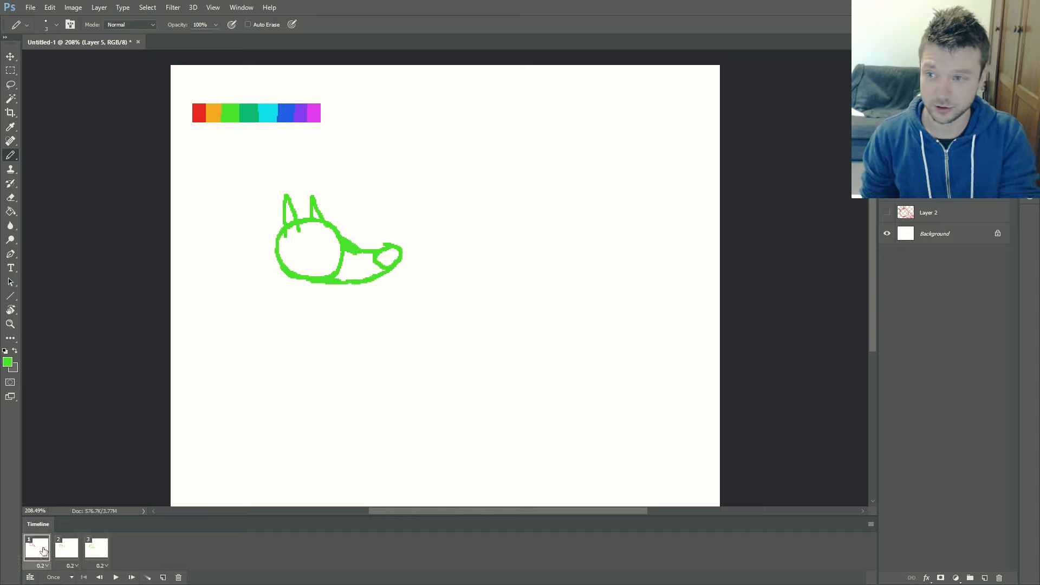
click(66, 551)
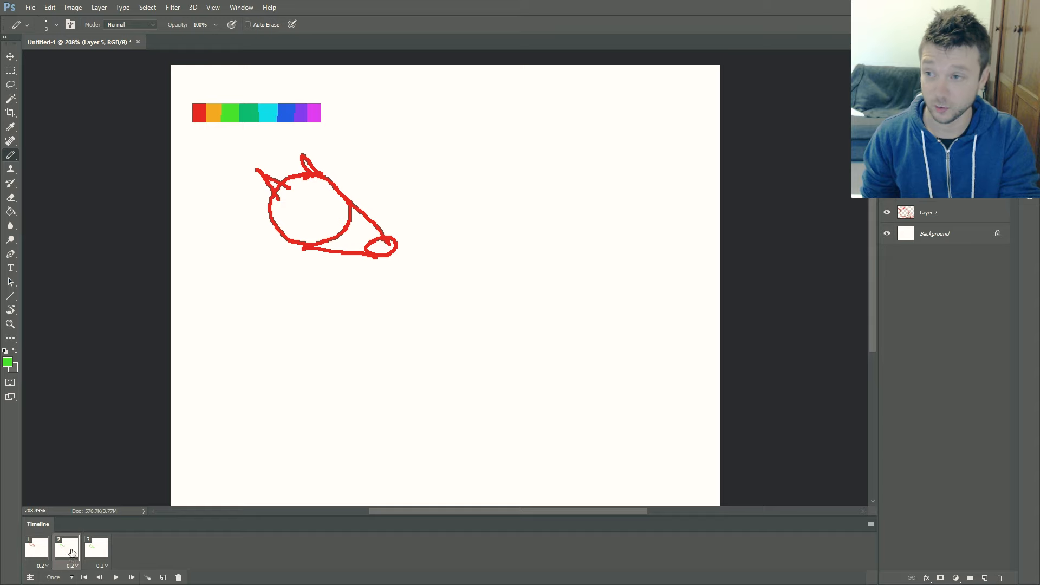
click(94, 551)
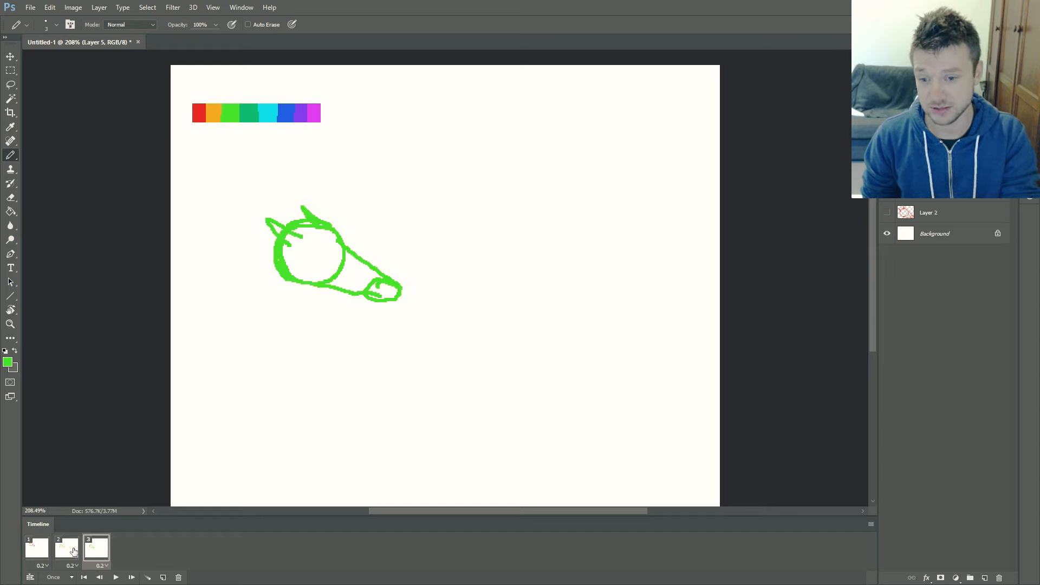
Insert a frame after the first, show the red head and green in-between head in it, and add an empty layer.
key(ctrl+Left)
click(98, 548)
key(ctrl+shift+z)
key(ctrl+shift+z)
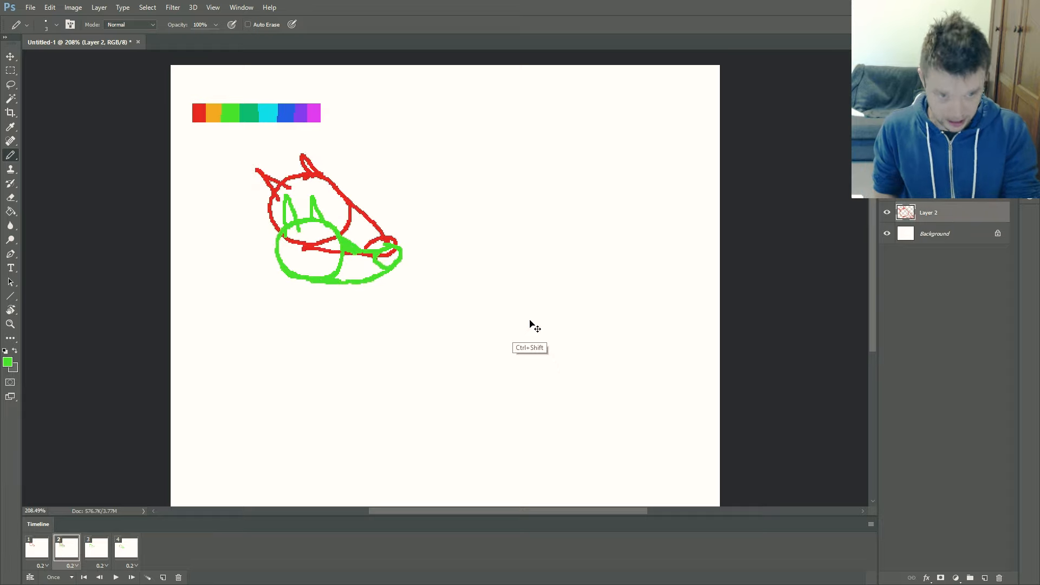
key(ctrl+shift+n)
click(587, 188)
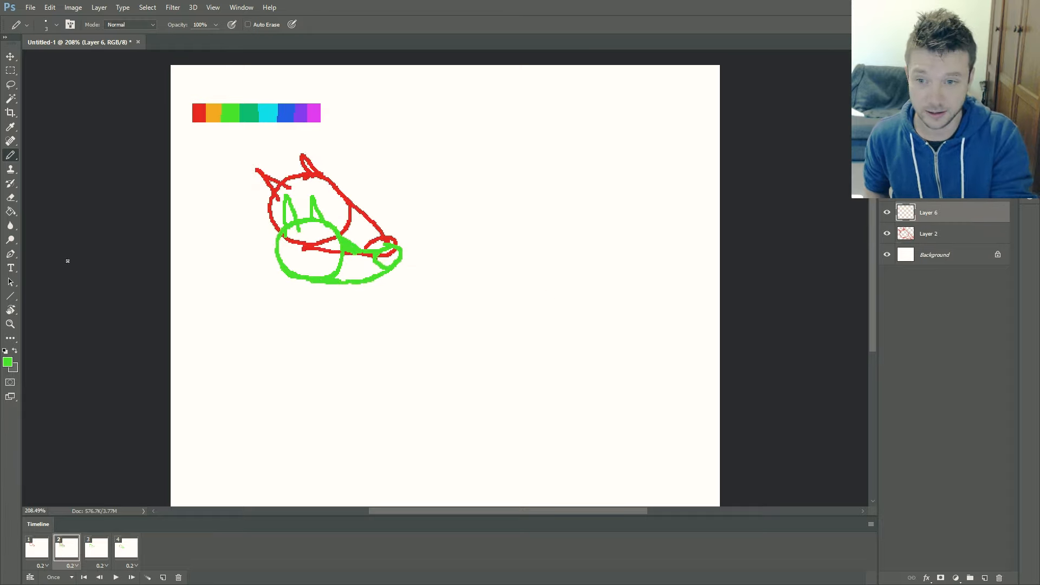
Draw a cyan in-between head between the red and green ones, with a round skull, slightly curved snout and two ears.
alt+click(267, 113)
mouse_move(309, 197)
mouse_down()
mouse_move(320, 258)
mouse_move(324, 199)
mouse_up()
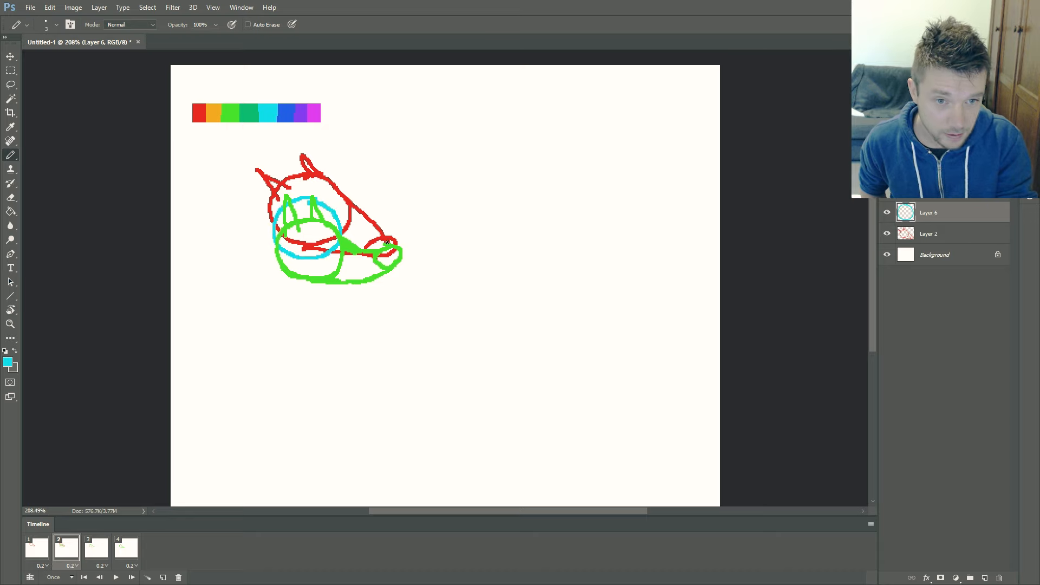
drag(375, 257, 383, 243)
drag(299, 257, 378, 264)
drag(338, 221, 381, 244)
mouse_move(270, 193)
mouse_down()
mouse_move(282, 228)
mouse_move(292, 220)
mouse_up()
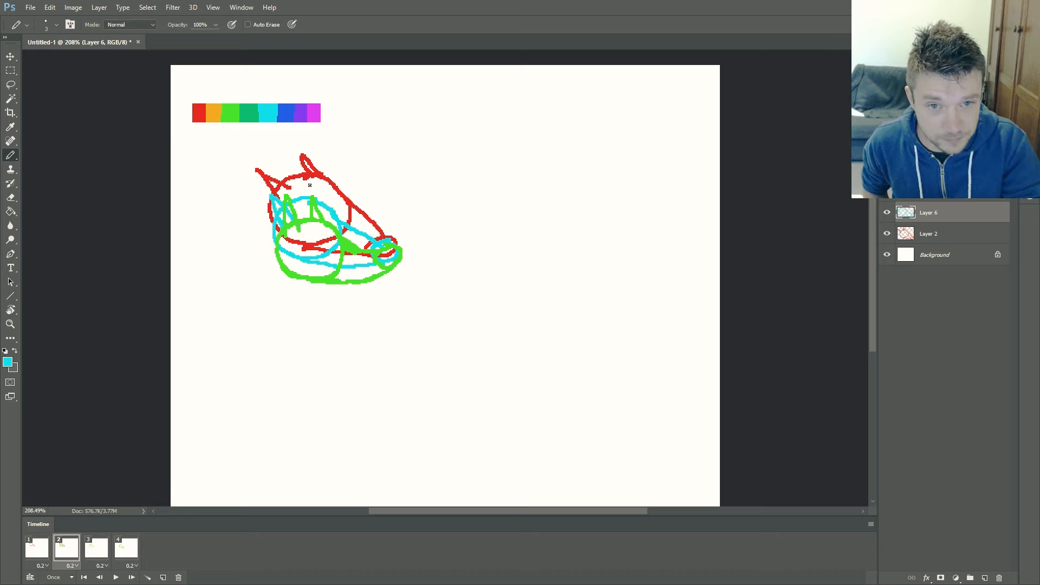
Hide the red and green sketches in the second frame so only the cyan head shows.
click(887, 233)
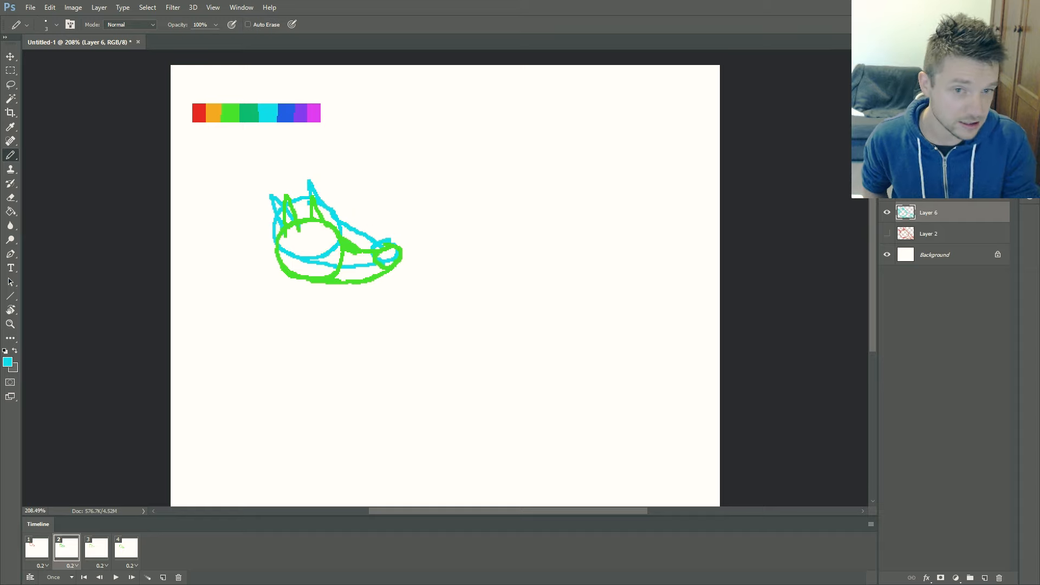
click(886, 192)
key(space)
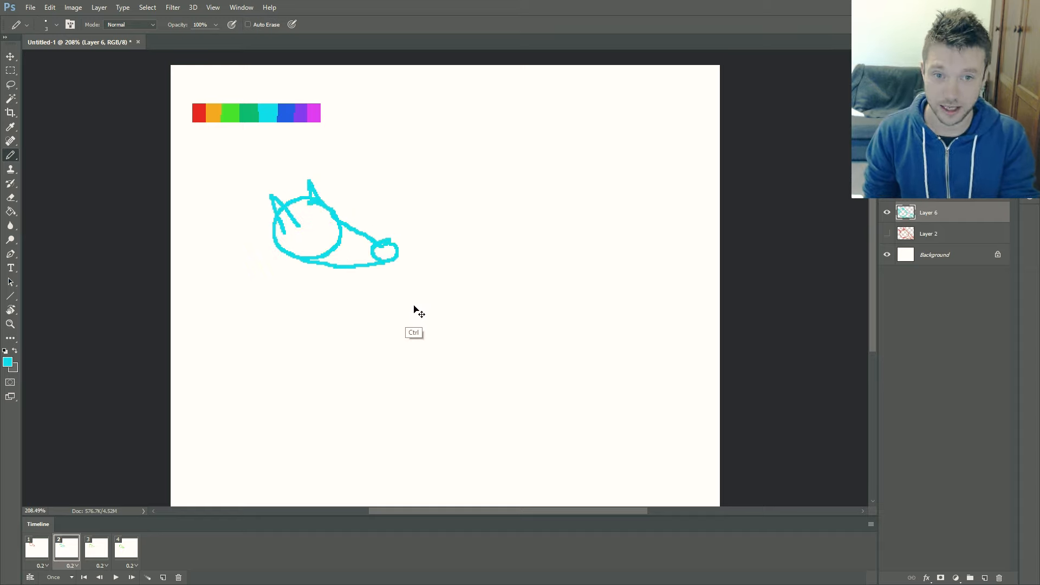
Compare the cyan head in the second frame with the green in-between head in the third frame.
key(ctrl+Right)
key(ctrl+Right)
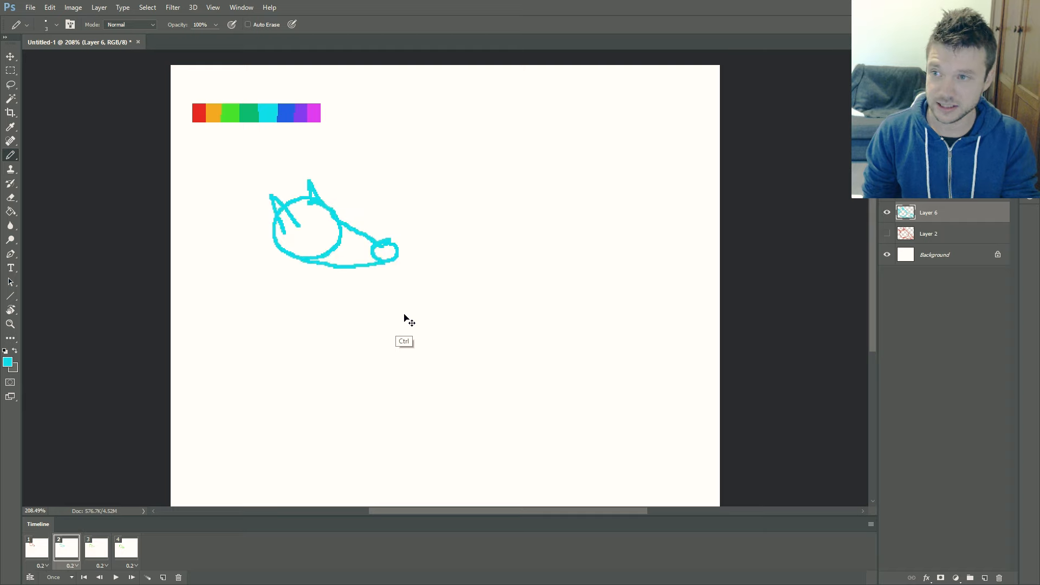
key(ctrl+Right)
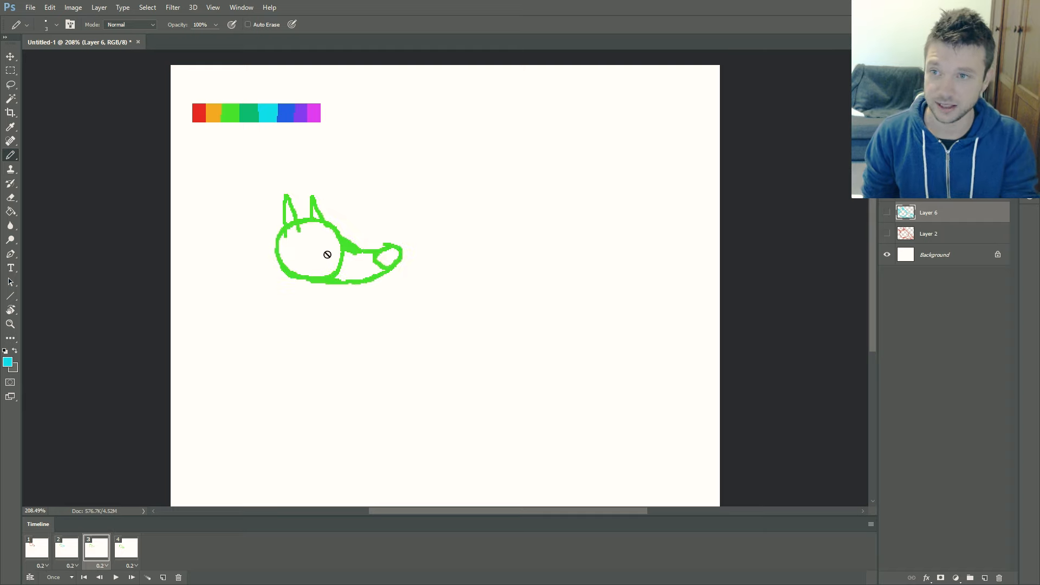
key(ctrl+Left)
key(ctrl+Right)
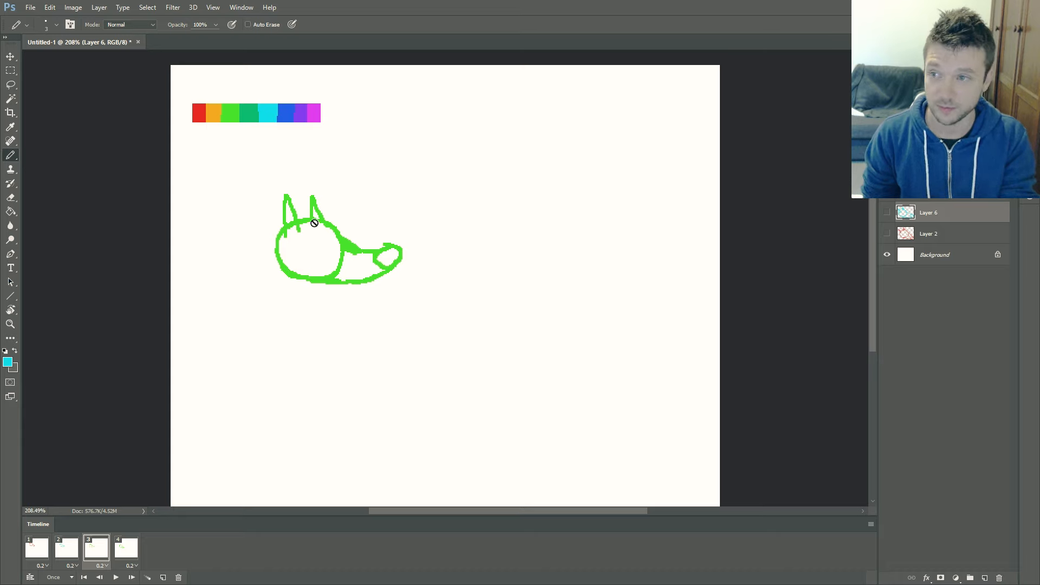
key(ctrl+Left)
key(ctrl+Left)
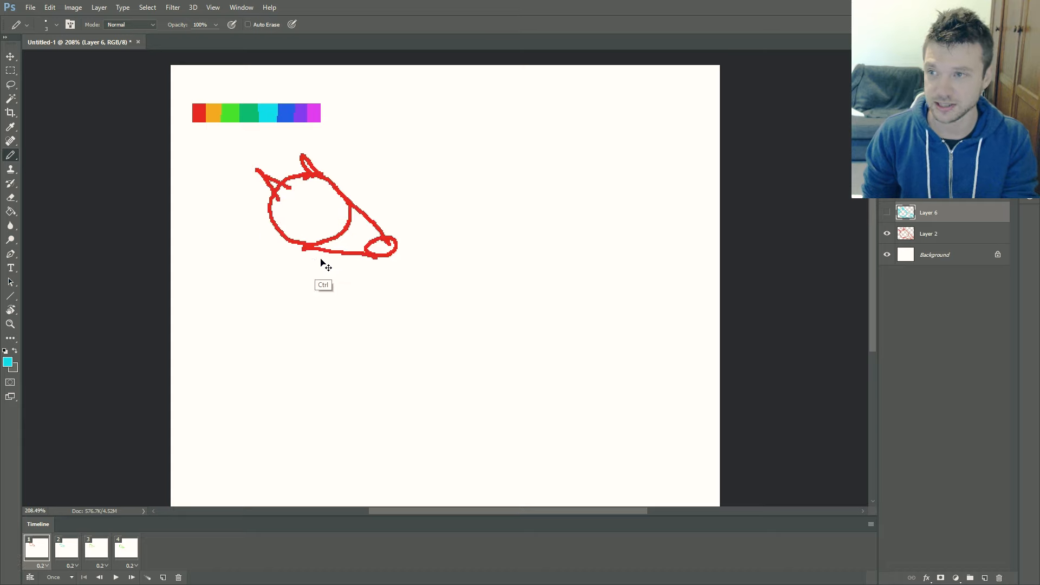
Step repeatedly through all four frames to examine the head's motion with the added cyan in-between.
key(ctrl+Right)
key(ctrl+Right)
key(ctrl+Right)
key(ctrl+Right)
key(ctrl+Right)
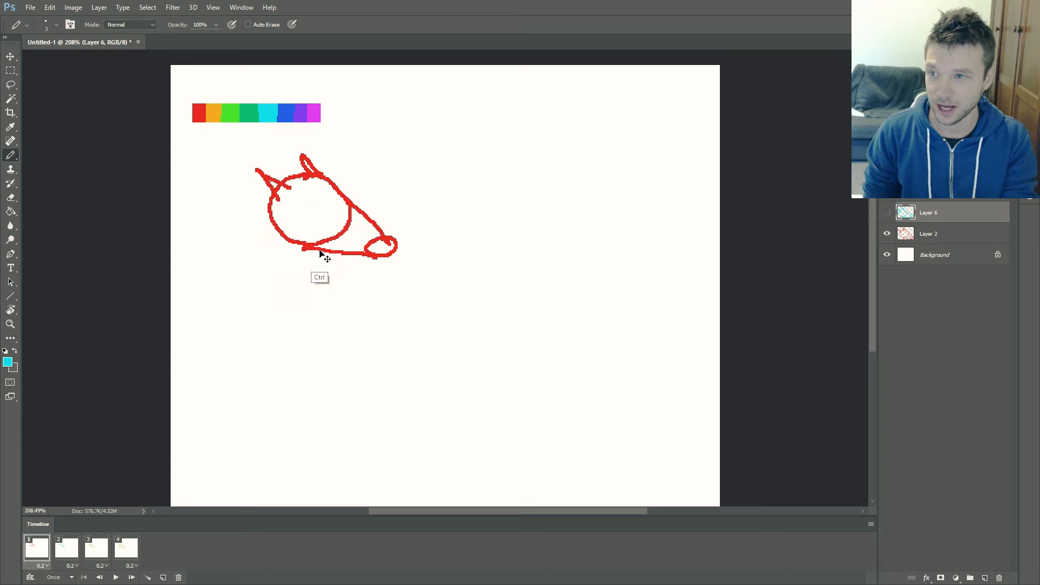
key(ctrl+Right)
key(ctrl+Right)
key(ctrl+Right)
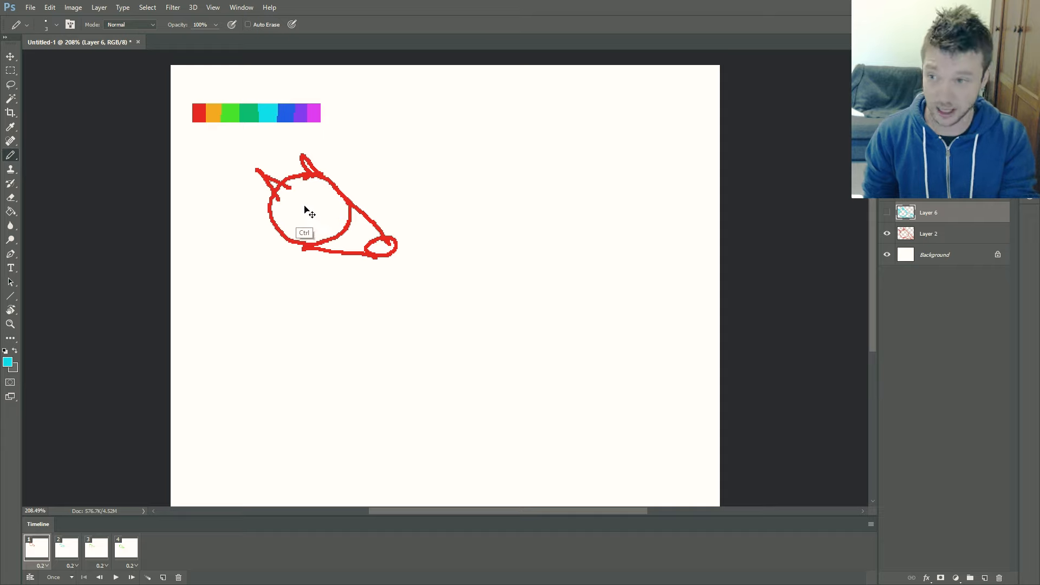
key(ctrl+Right)
key(ctrl+Right)
key(ctrl+Right)
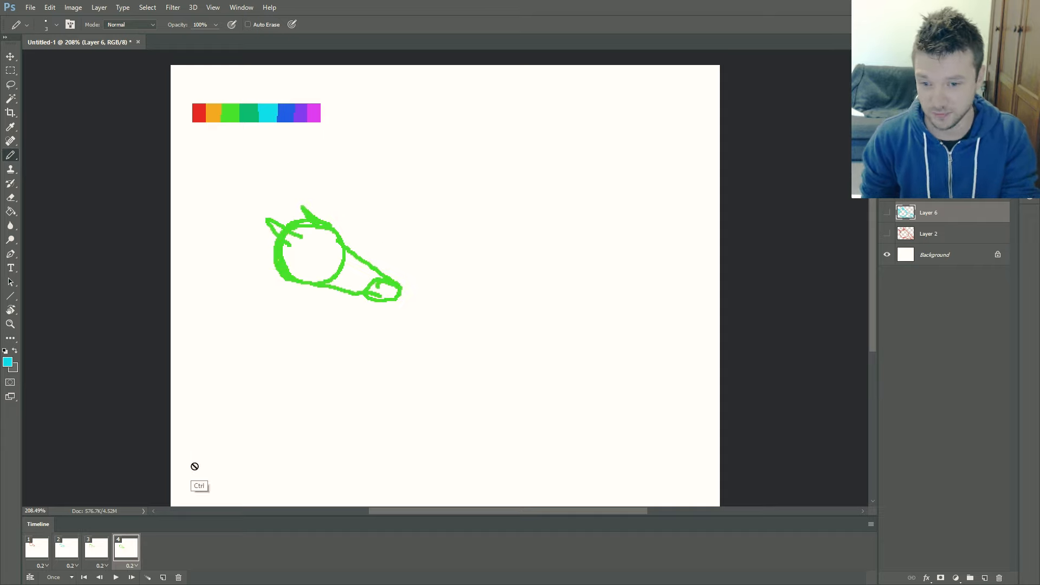
key(ctrl+Left)
key(ctrl+Left)
key(ctrl+Left)
key(ctrl+Right)
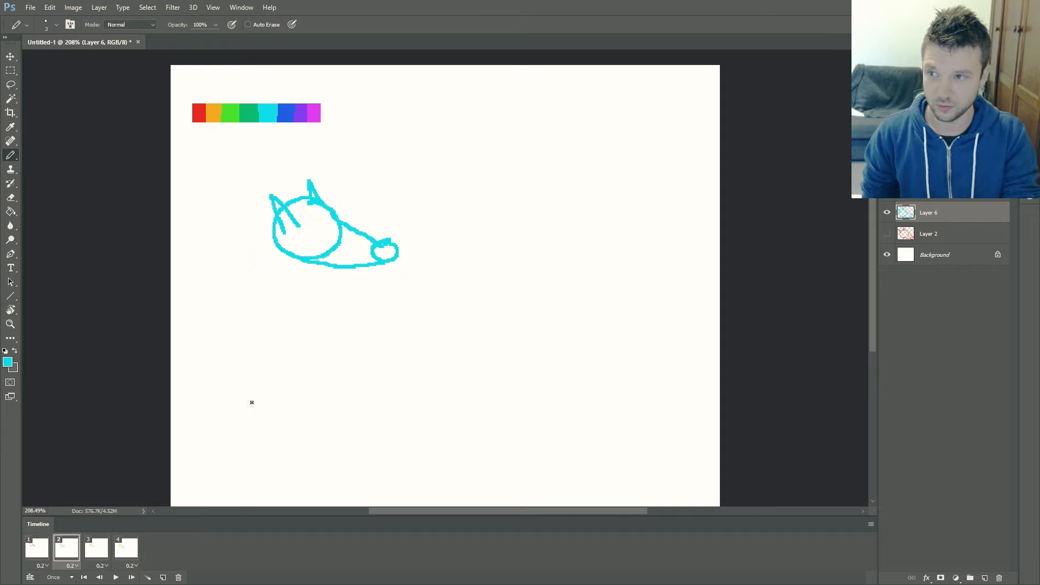
Delete the cyan in-between frame and flip through the remaining three frames to examine the faster motion.
click(179, 577)
key(ctrl+Left)
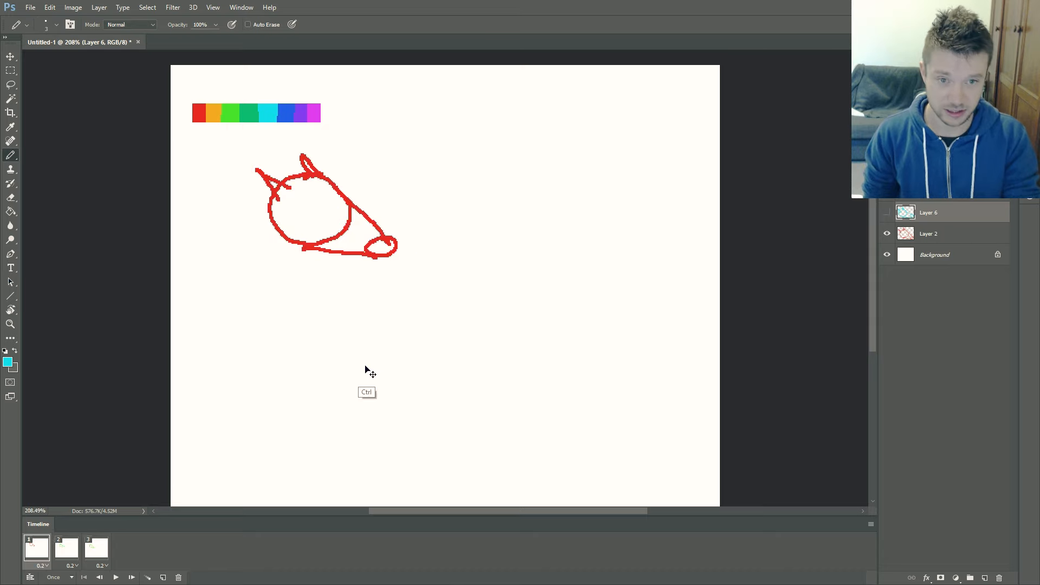
key(ctrl+Right)
key(ctrl+Right)
key(ctrl+Left)
key(ctrl+Left)
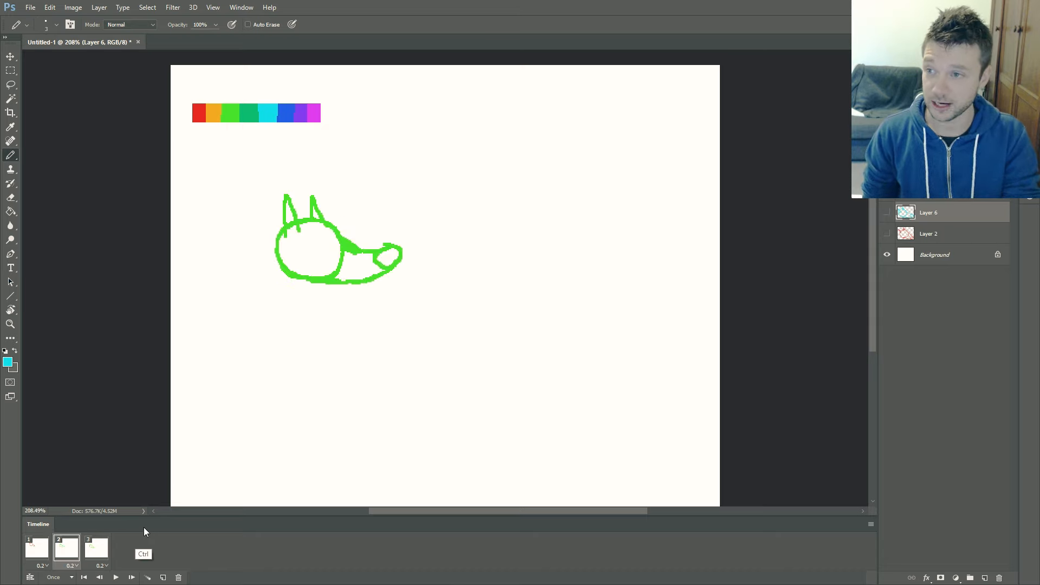
key(ctrl+Right)
key(ctrl+Right)
key(ctrl+Left)
key(ctrl+Left)
Add a second frame with the red and green heads shown as faded guides, and create a new drawing layer.
click(163, 577)
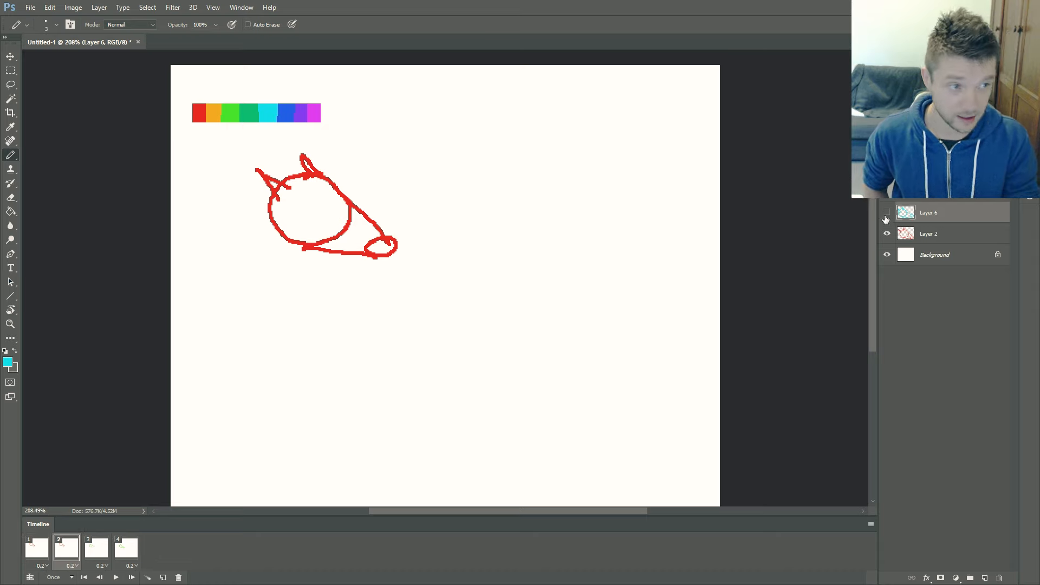
click(887, 192)
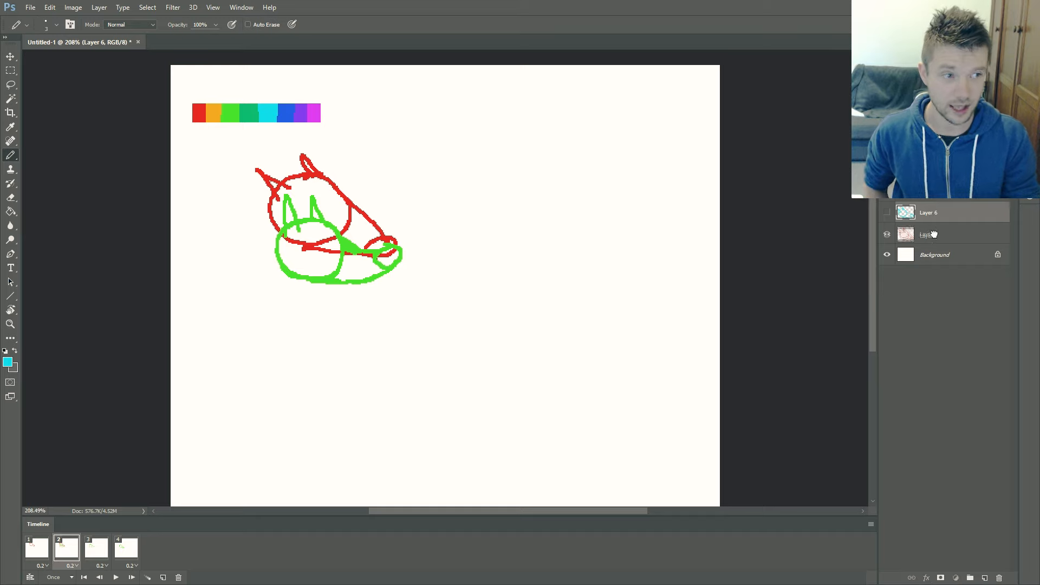
click(929, 233)
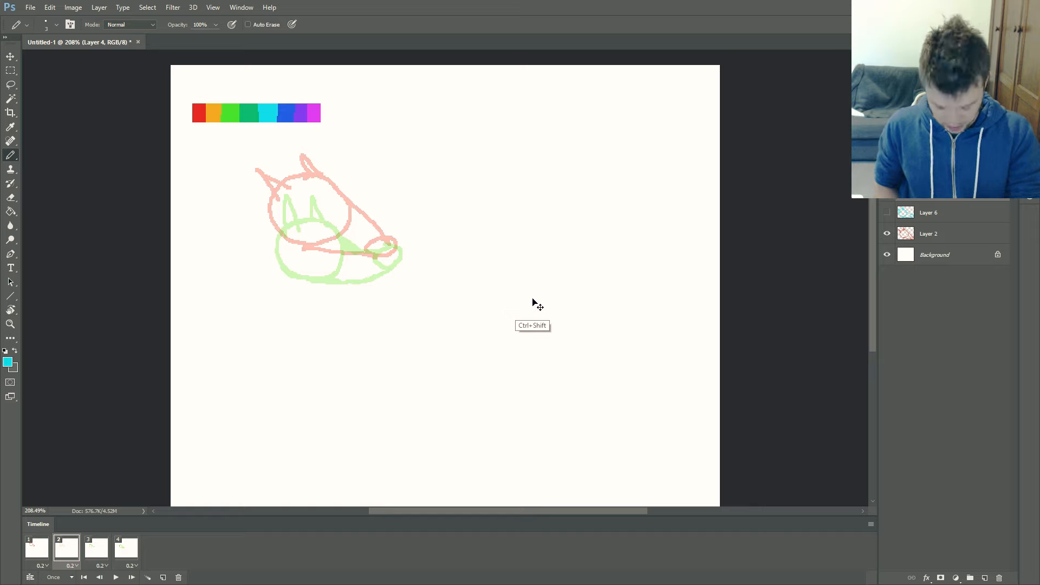
key(ctrl+shift+n)
key(Return)
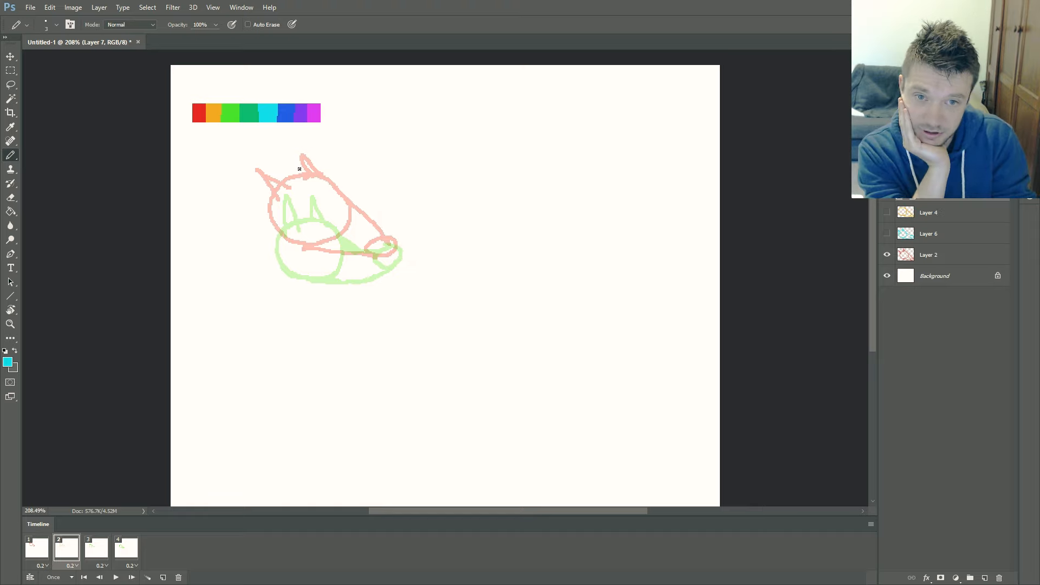
Draw a cyan in-between head with a round skull, upright ears and a drooping snout near the red guide head.
mouse_move(317, 236)
mouse_down()
mouse_move(328, 217)
mouse_move(316, 186)
mouse_move(269, 182)
mouse_move(256, 208)
mouse_move(266, 234)
mouse_move(319, 235)
mouse_move(286, 239)
mouse_up()
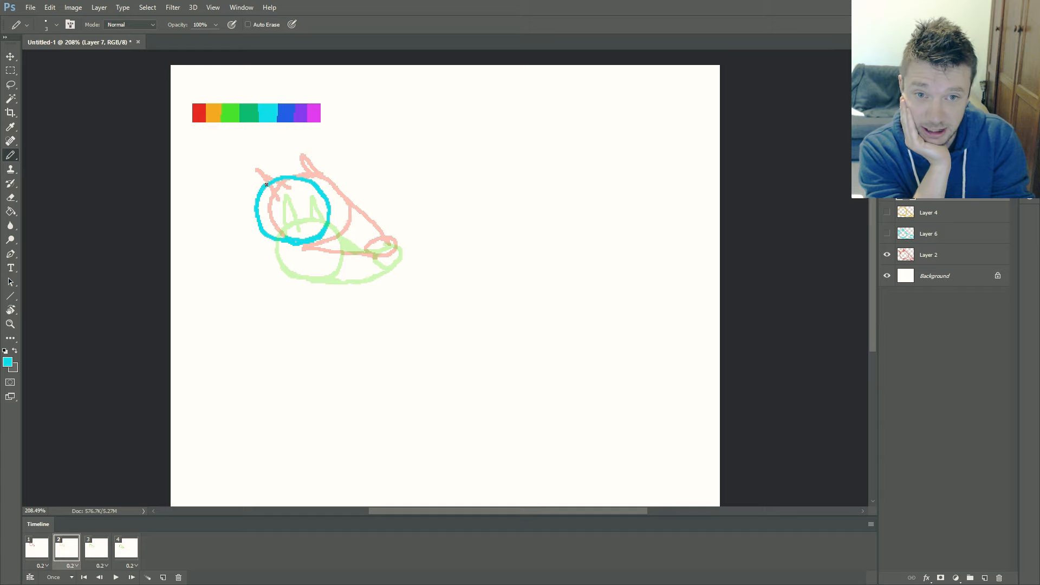
mouse_move(265, 200)
mouse_down()
mouse_move(278, 160)
mouse_move(275, 174)
mouse_move(322, 158)
mouse_up()
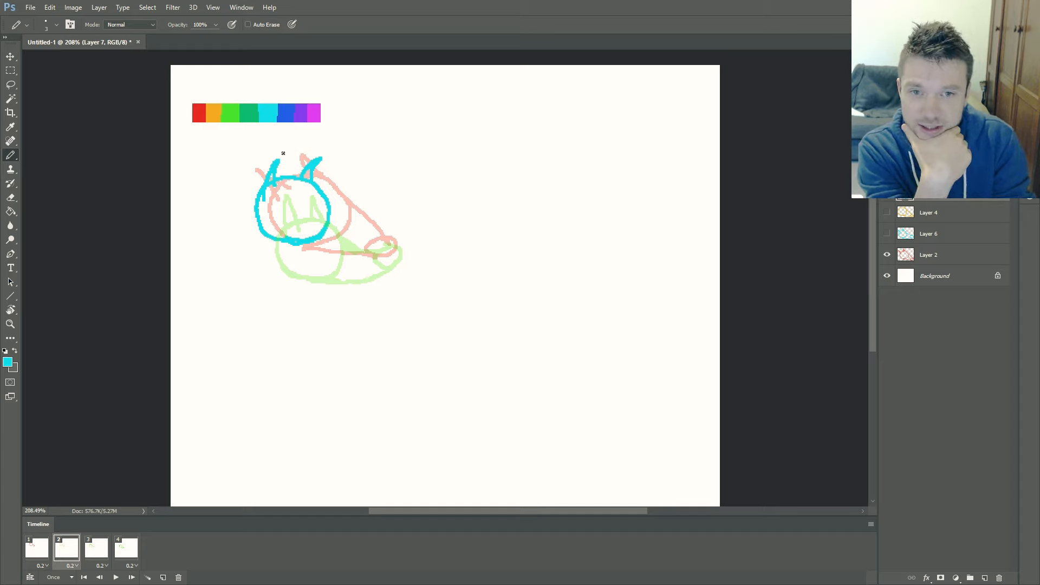
mouse_move(314, 193)
mouse_down()
mouse_move(376, 223)
mouse_move(373, 242)
mouse_move(396, 239)
mouse_move(304, 234)
mouse_up()
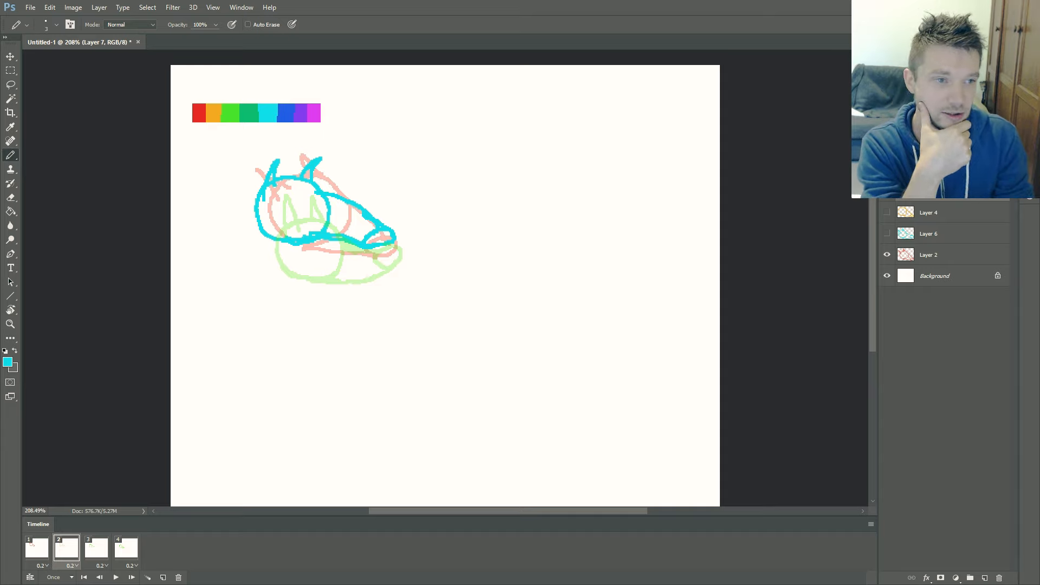
Hide the remaining guide sketch in the second frame and compare the cyan head with the frames before and after it.
click(887, 255)
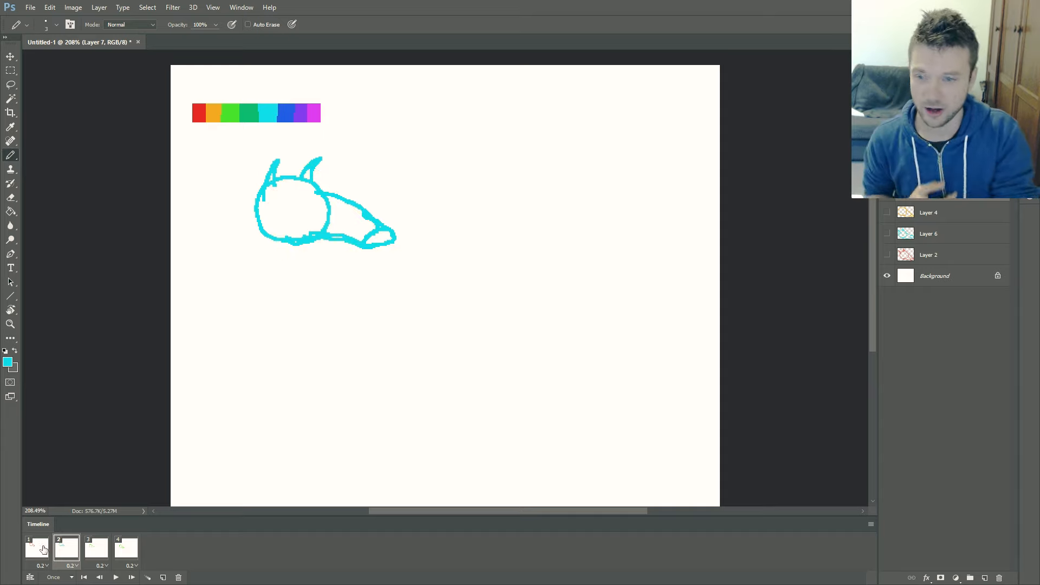
click(44, 549)
click(67, 547)
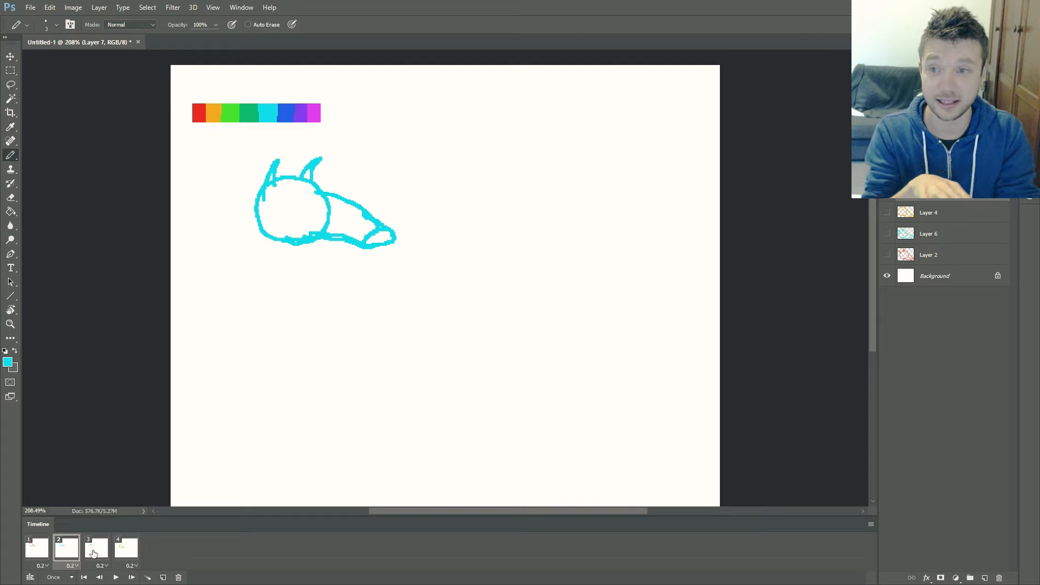
click(95, 551)
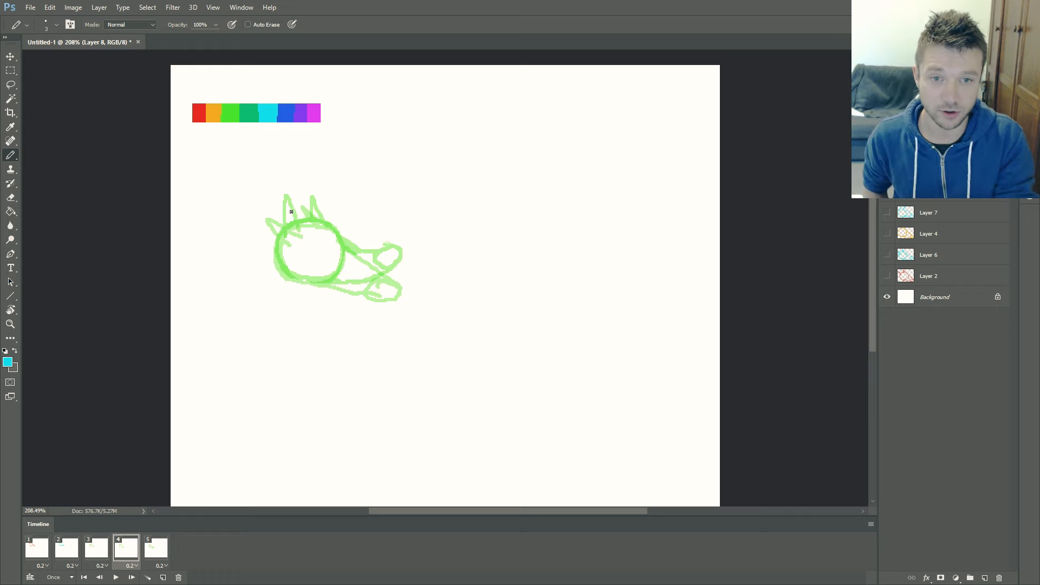
Pick the blue swatch and draw a flattened skull circle on a new layer over the faded green guides in the fourth frame.
alt+click(290, 111)
key(ctrl+shift+alt+n)
mouse_move(306, 229)
mouse_down()
mouse_move(278, 245)
mouse_move(293, 283)
mouse_move(313, 284)
mouse_move(337, 242)
mouse_up()
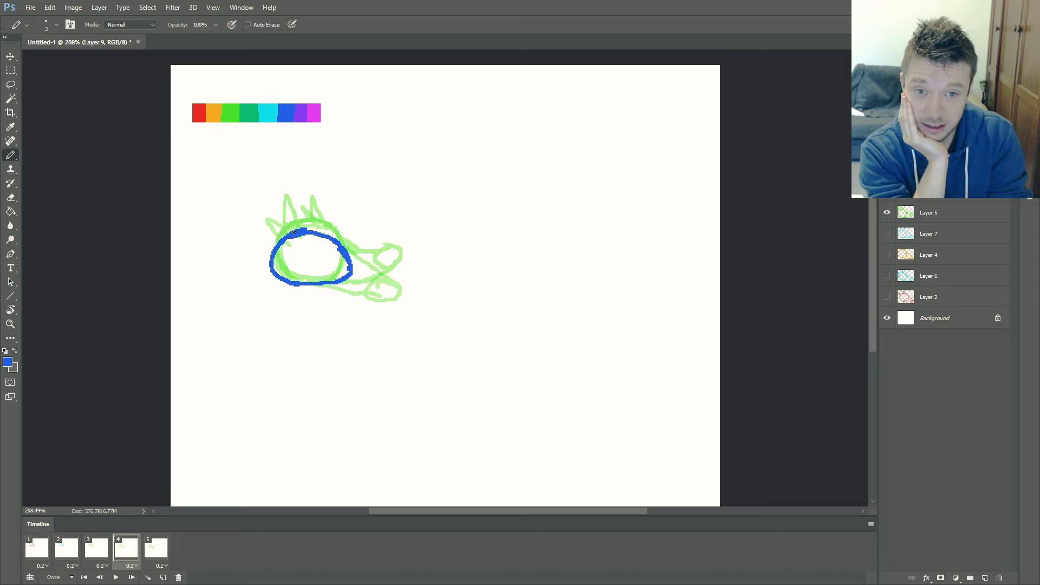
mouse_move(294, 232)
mouse_down()
mouse_move(288, 208)
mouse_move(312, 198)
mouse_up()
drag(315, 233, 307, 217)
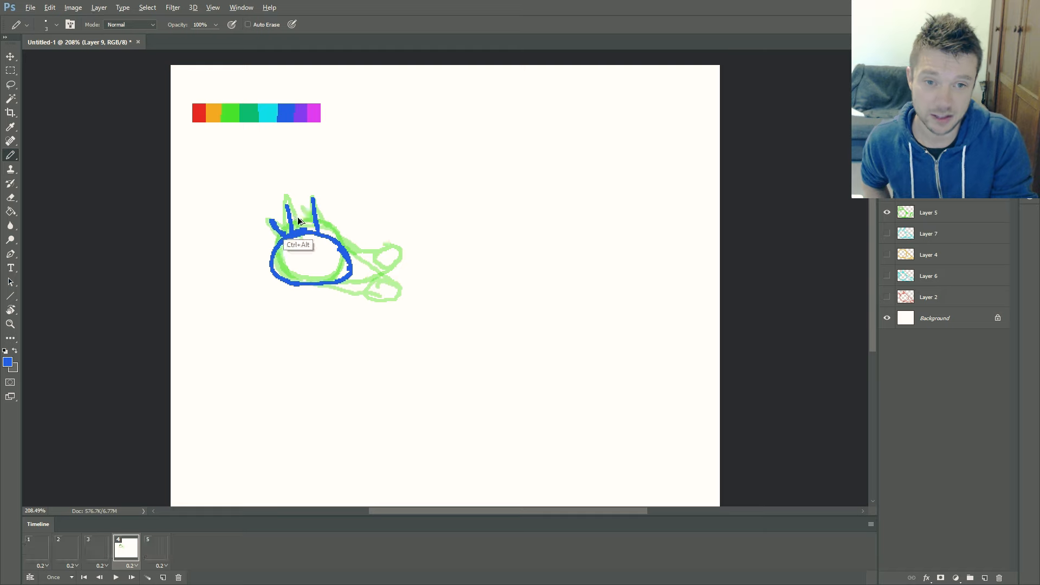
key(ctrl+alt+z)
key(ctrl+alt+z)
key(ctrl+alt+z)
key(ctrl+alt+z)
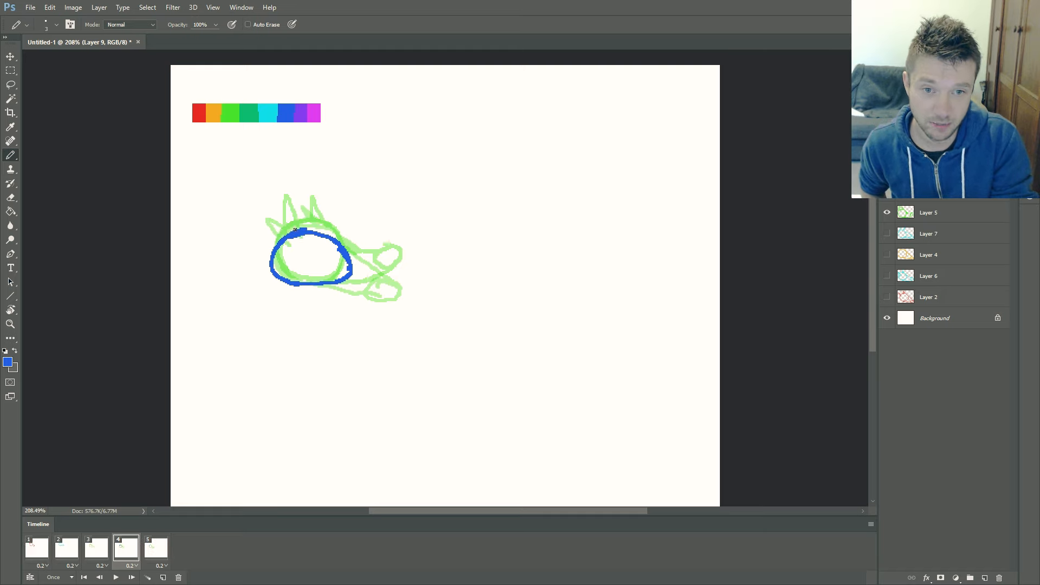
Draw swept-back ears and a downward snout on the blue head, and hide the green guides.
mouse_move(296, 229)
mouse_down()
mouse_move(253, 232)
mouse_move(324, 233)
mouse_move(295, 217)
mouse_up()
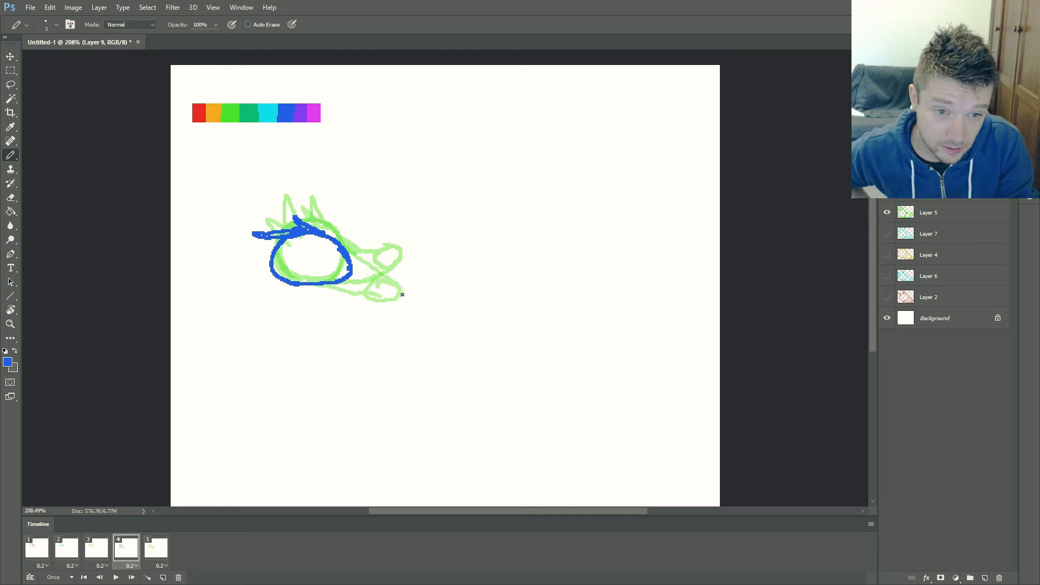
mouse_move(404, 293)
mouse_down()
mouse_move(363, 299)
mouse_move(388, 289)
mouse_move(347, 249)
mouse_up()
drag(360, 297, 325, 285)
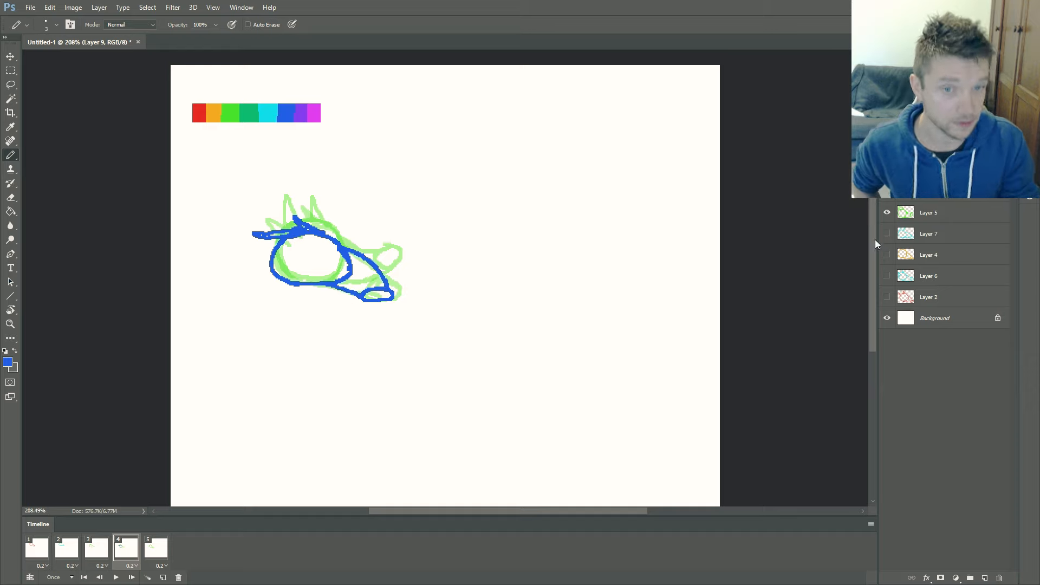
click(886, 213)
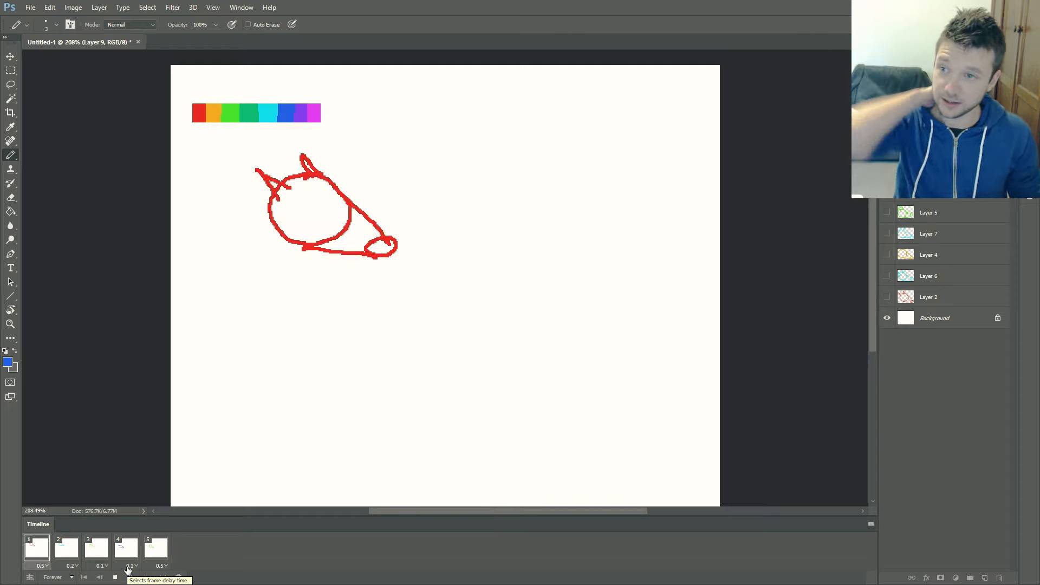
Stop the sketch animation, step through the four hydra frames with the red head outline, and play them.
click(114, 577)
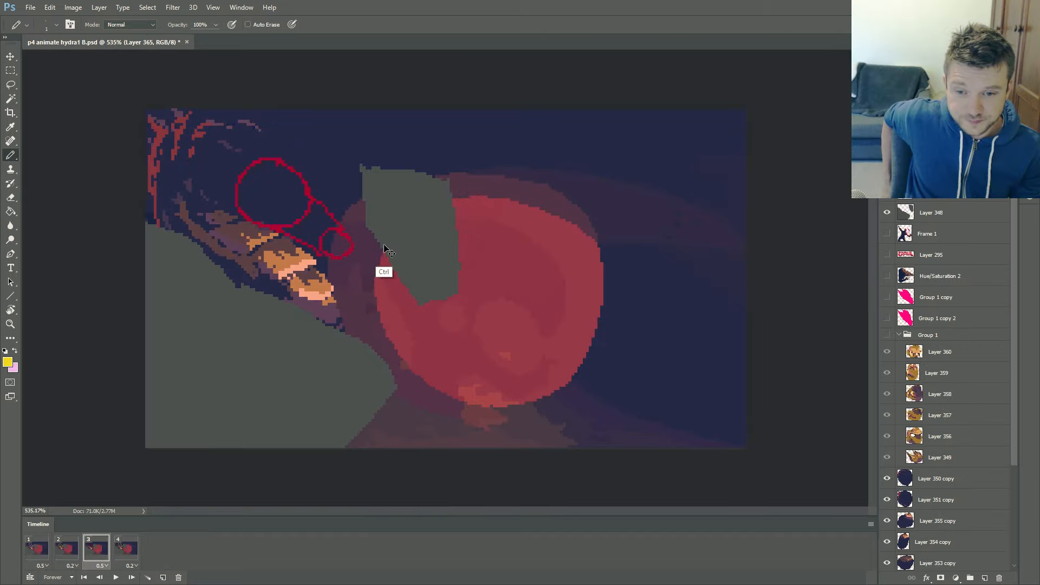
key(ctrl+Right)
key(ctrl+Right)
key(ctrl+Right)
key(ctrl+Right)
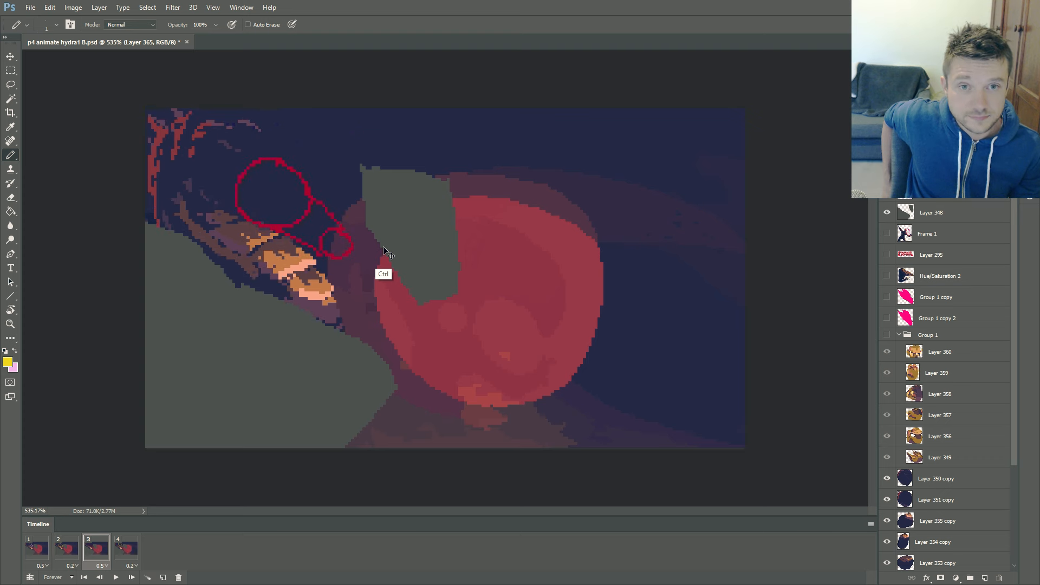
key(ctrl+Right)
key(ctrl+Right)
click(115, 578)
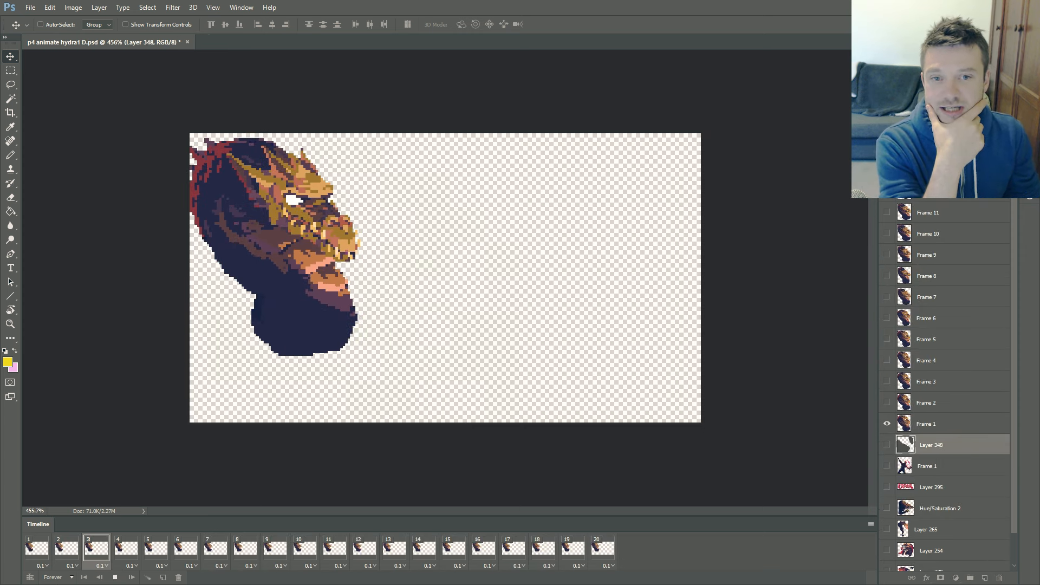
Stop, replay and stop the 20-frame painted hydra animation to examine its head motion at different magnifications.
key(space)
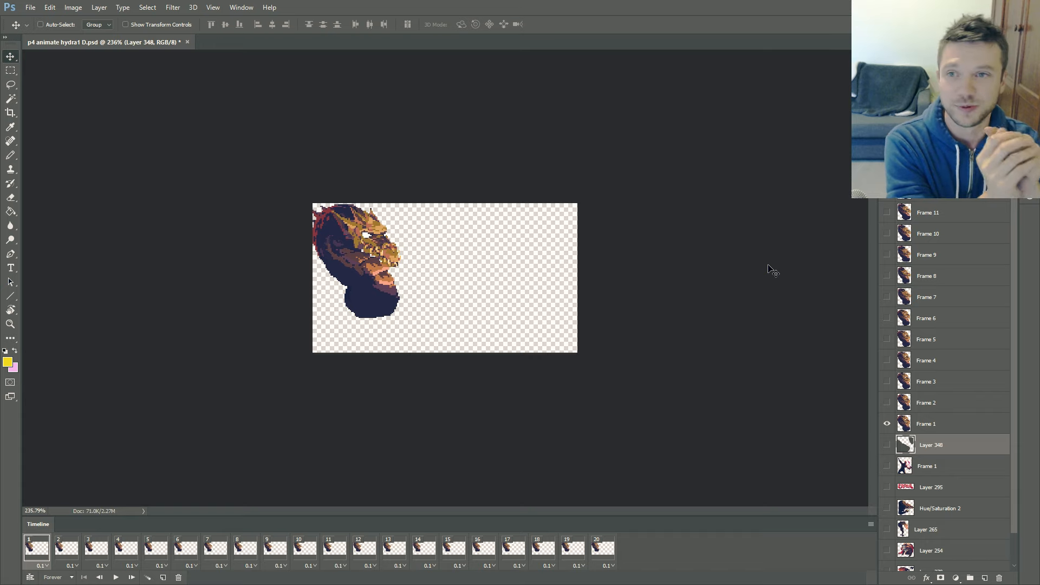
scroll(330, 351, up, 3)
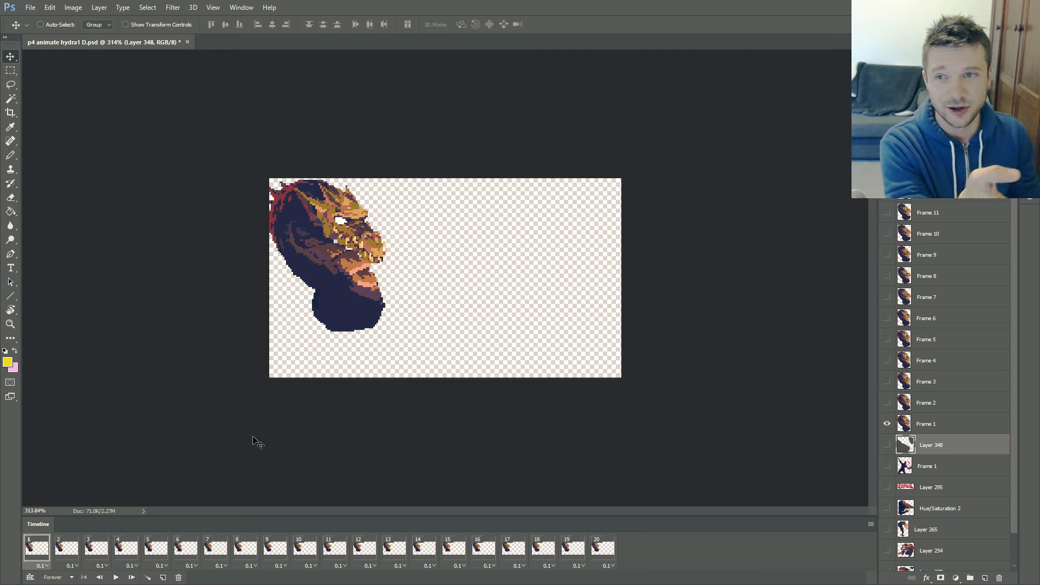
click(116, 577)
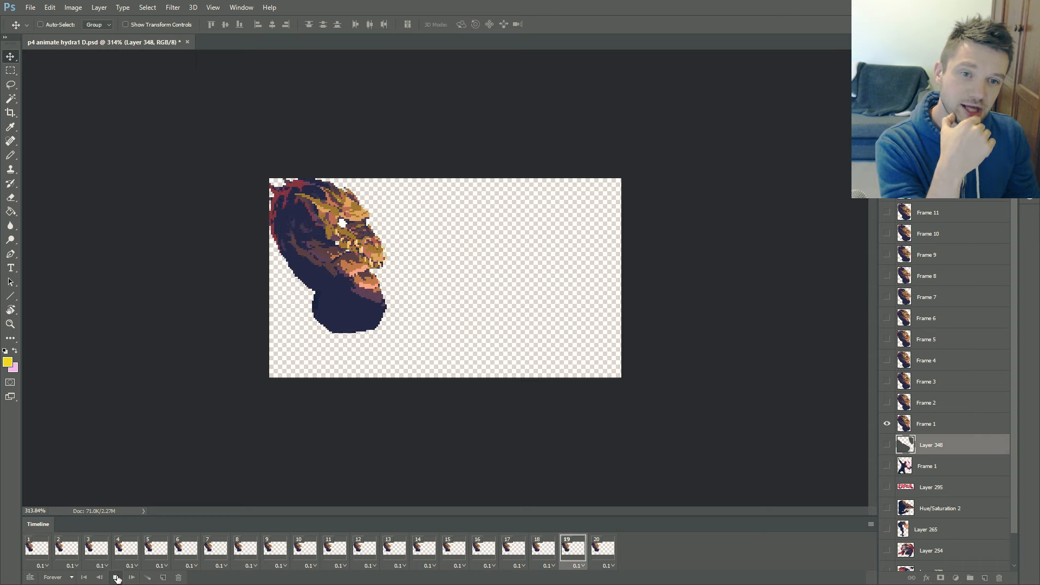
click(116, 577)
scroll(282, 474, up, 3)
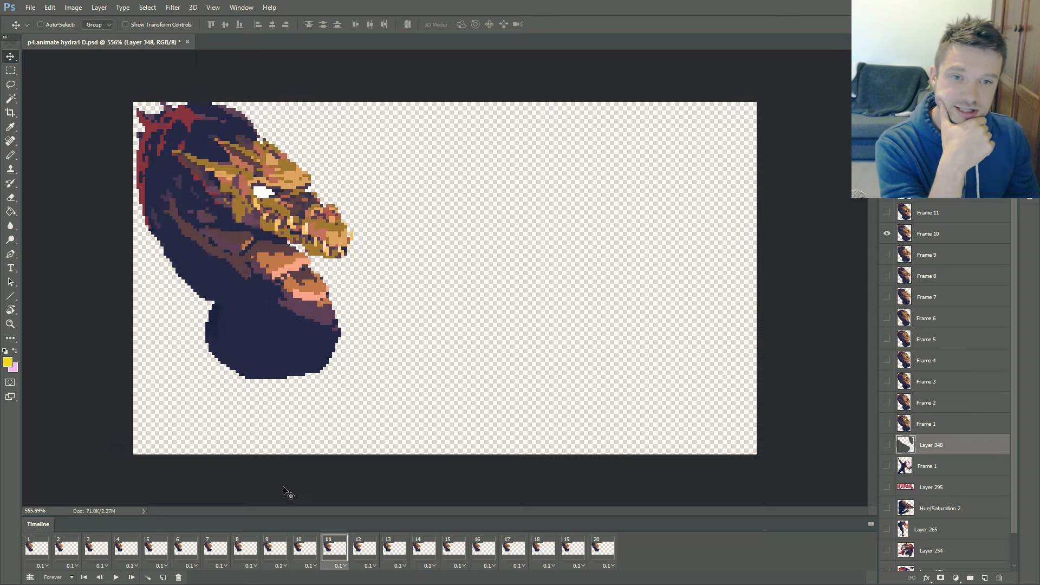
Step back and forth through frames 7 to 10 to examine how the hydra's head and snout shift.
click(298, 548)
click(276, 551)
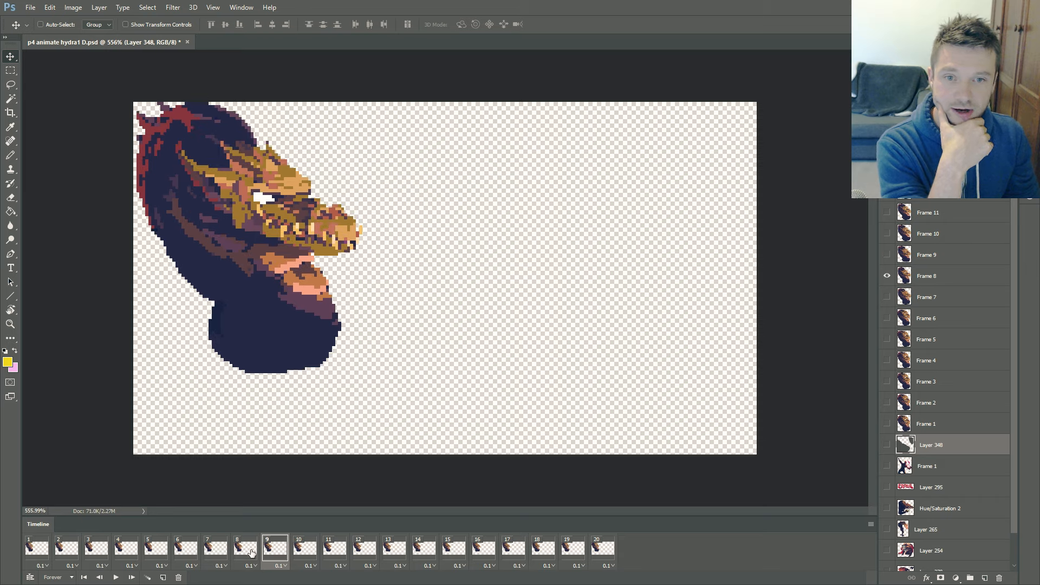
click(251, 552)
click(274, 551)
click(301, 551)
click(272, 551)
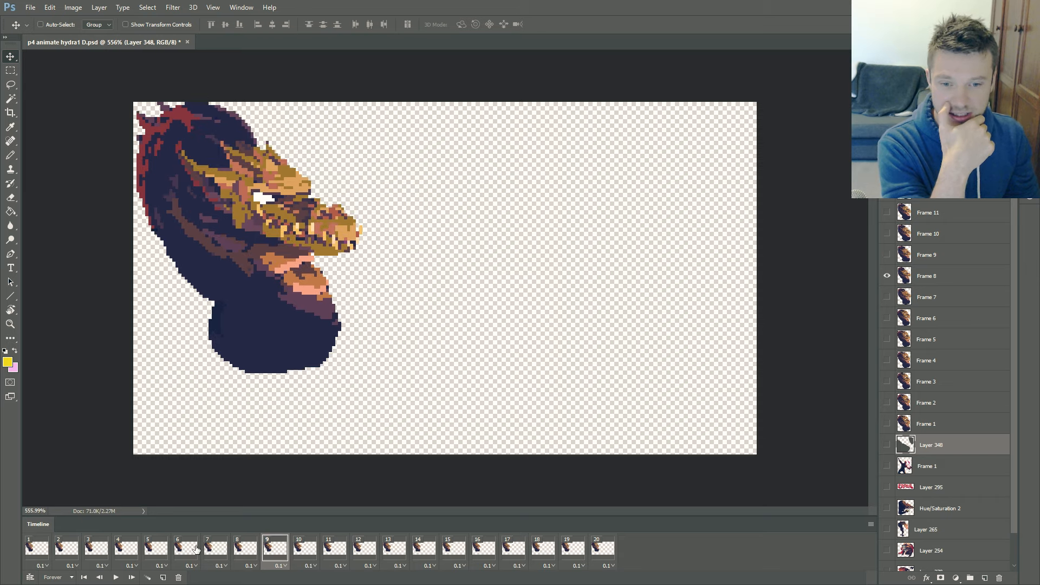
click(236, 548)
click(214, 548)
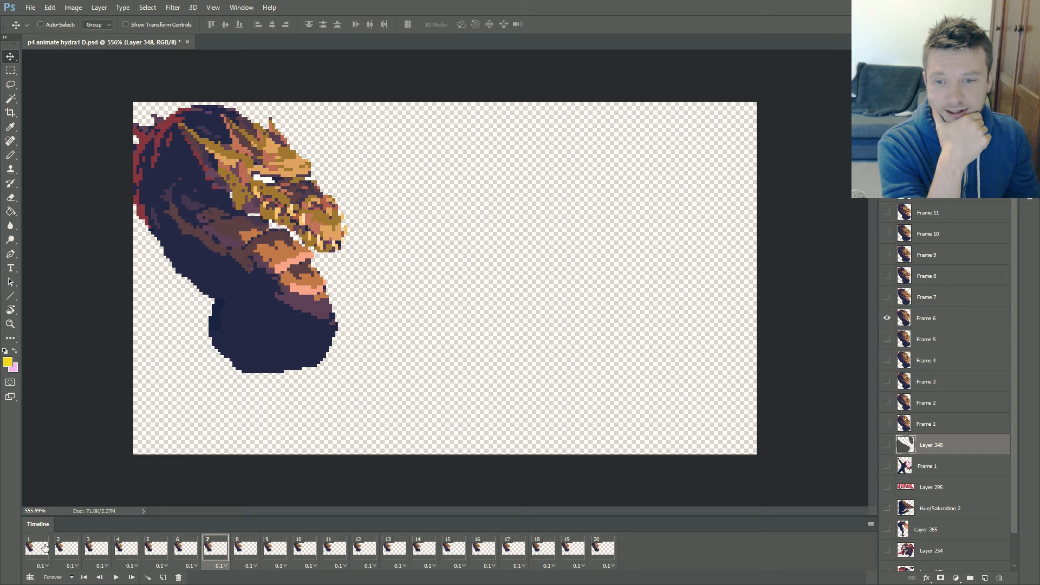
Play the hydra animation from frame 1, stop it, and step through single frames to examine the head around frame 9.
click(44, 548)
click(118, 577)
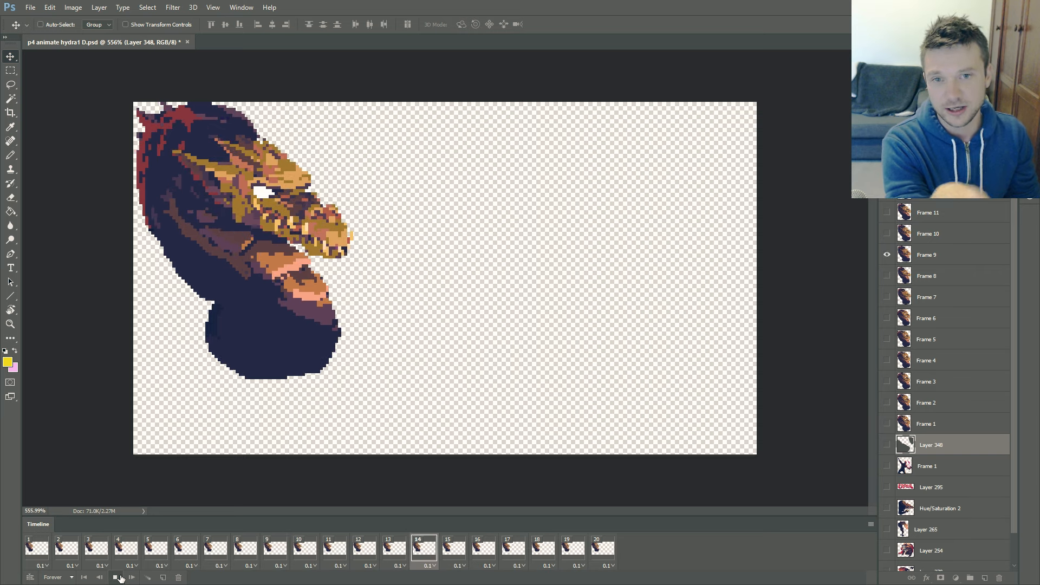
click(116, 577)
key(ctrl+Right)
key(ctrl+Right)
key(ctrl+Right)
key(ctrl+Right)
key(ctrl+Right)
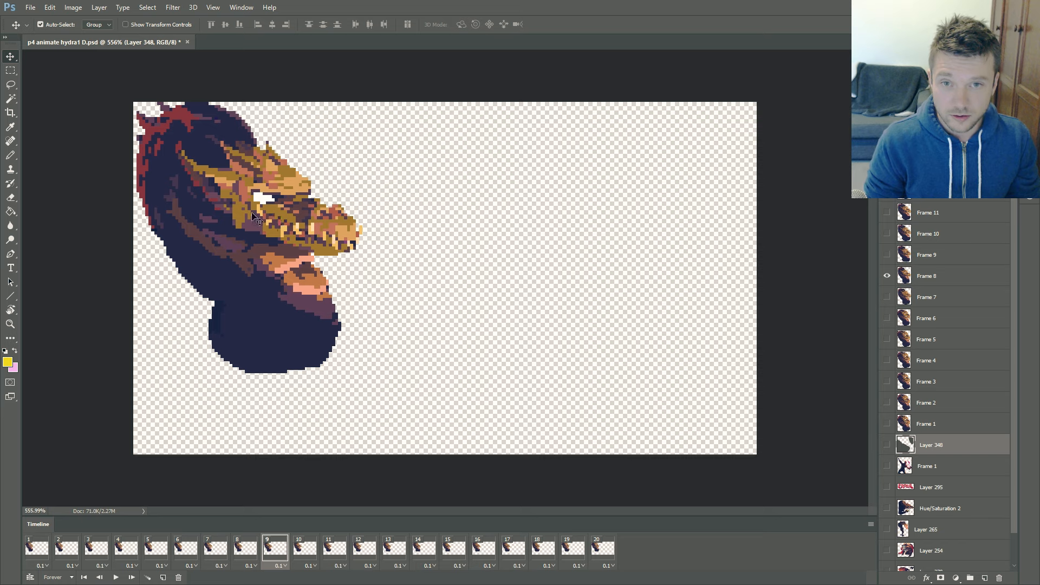
key(ctrl+Left)
key(ctrl+Right)
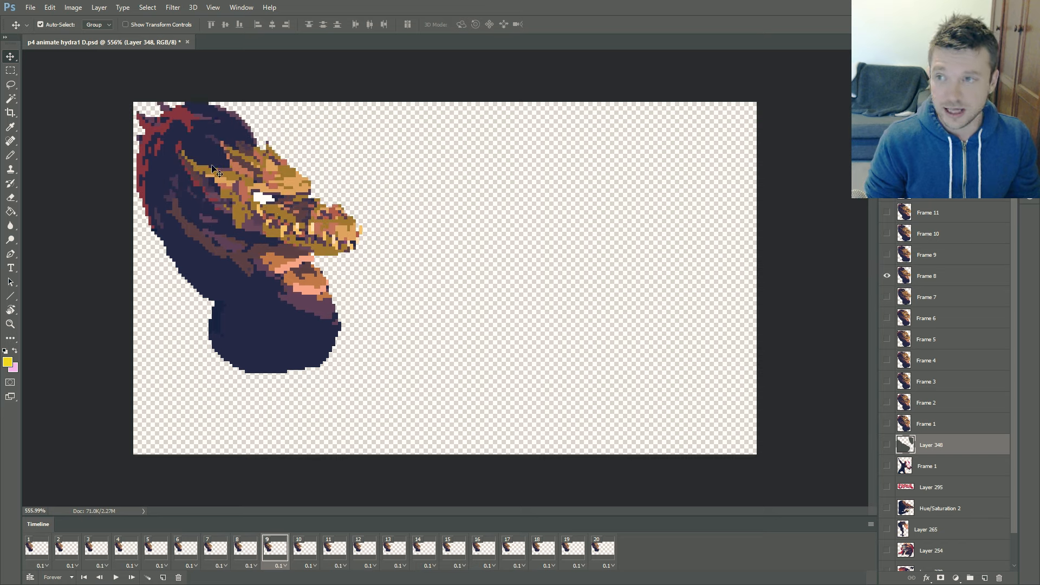
key(ctrl+Right)
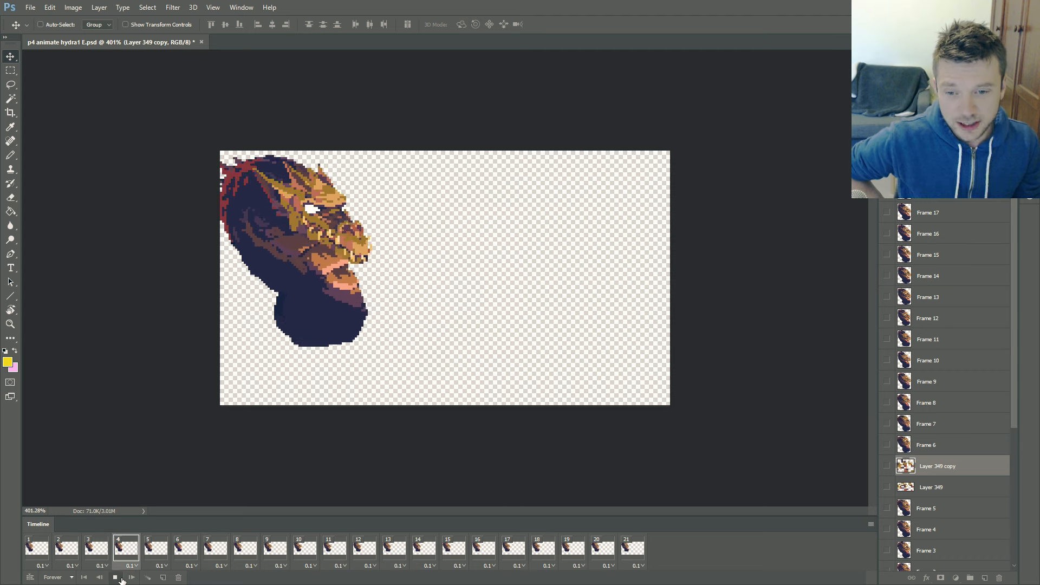
Stop the 21-frame hydra animation and compare frames 10 to 13 to examine the jaw movement.
click(116, 577)
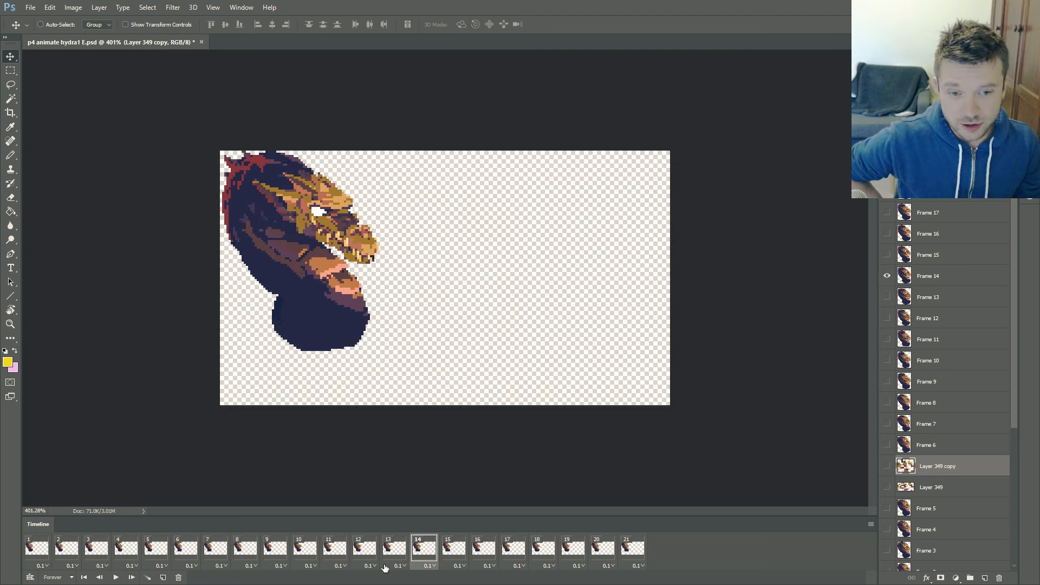
click(391, 549)
click(359, 556)
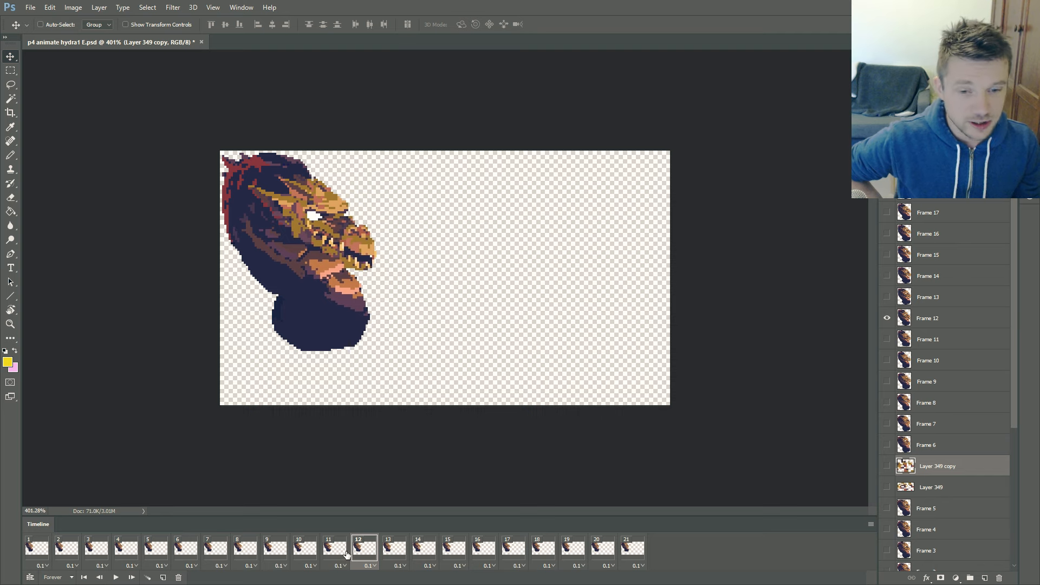
click(345, 554)
click(310, 551)
click(334, 550)
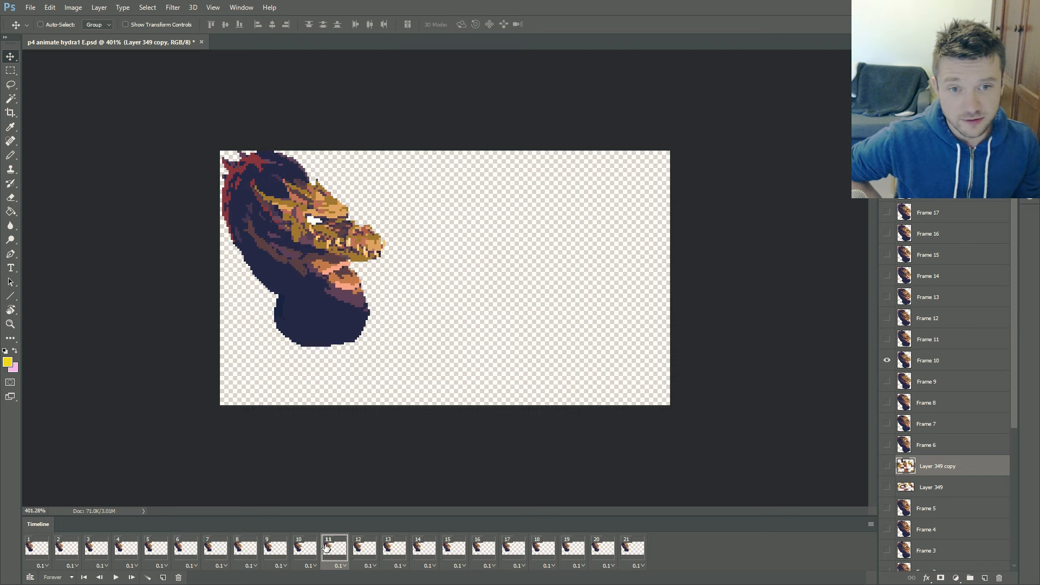
Select the hydra's lower jaw on the Frame 11 layer, shift it slightly down, and undo the move.
click(11, 85)
scroll(363, 225, up, 1)
scroll(361, 223, up, 5)
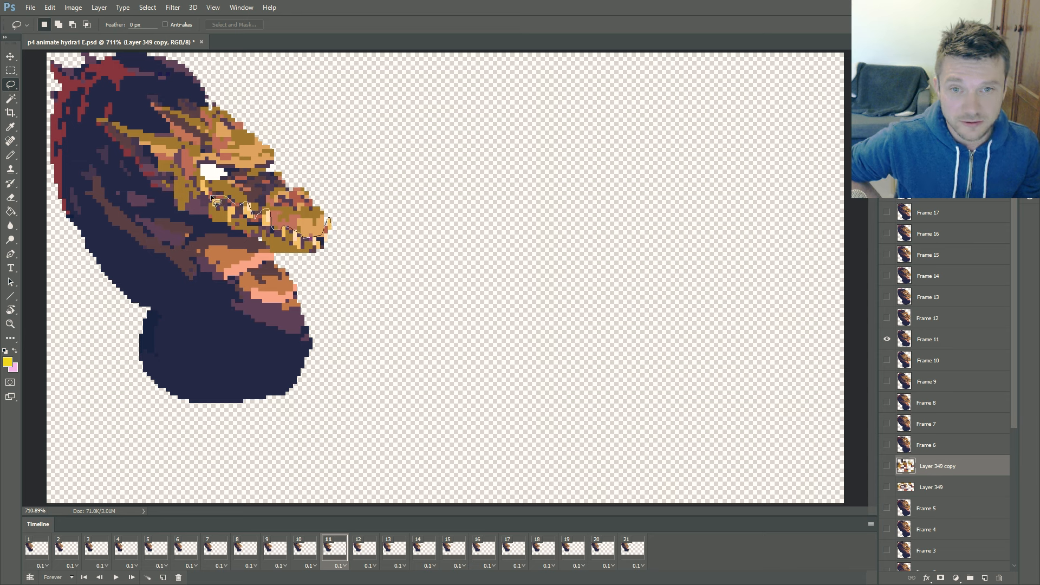
mouse_move(215, 202)
mouse_down()
mouse_move(311, 265)
mouse_move(333, 246)
mouse_move(329, 222)
mouse_up()
key(v)
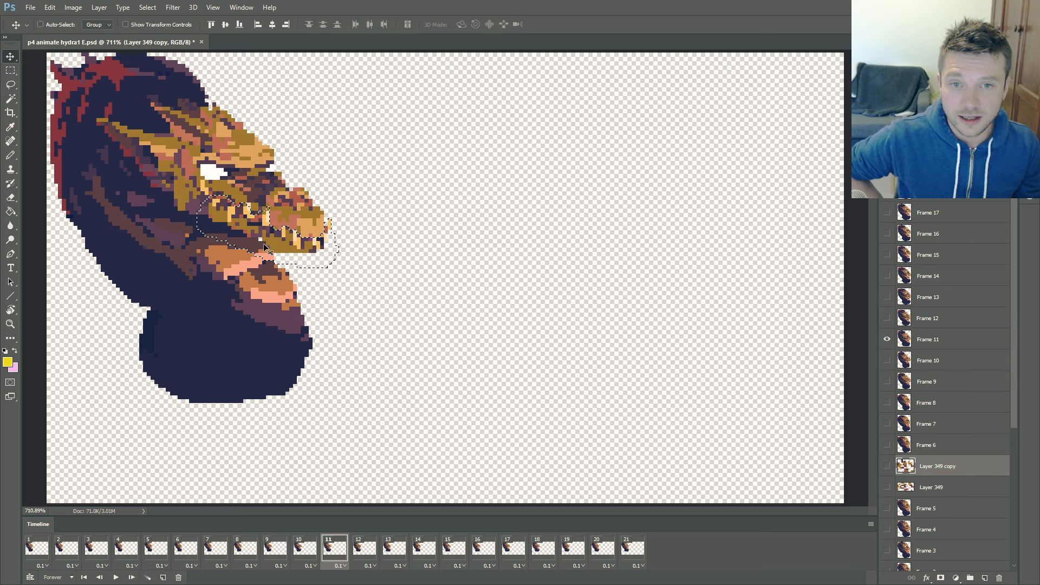
drag(263, 246, 293, 254)
click(502, 224)
click(935, 336)
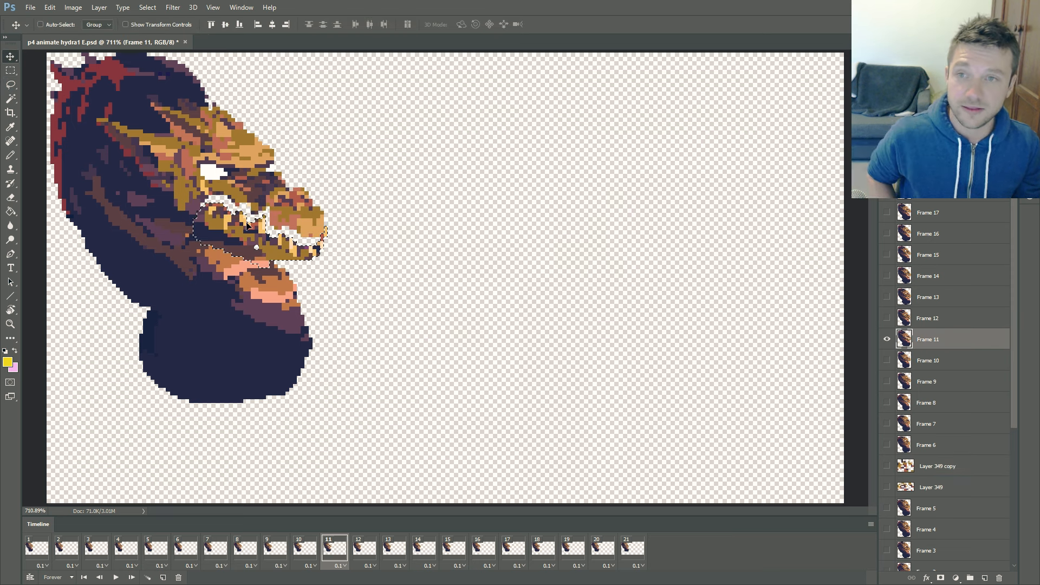
key(ctrl+z)
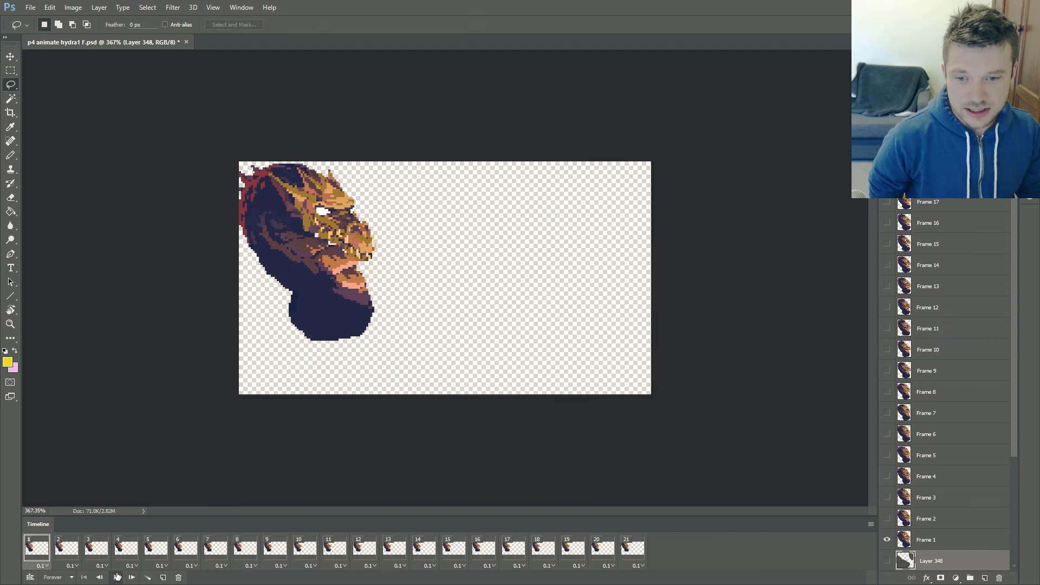
Play and stop the 21-frame hydra animation, and step back and forth around frame 6 to examine the head movement.
click(117, 576)
click(117, 576)
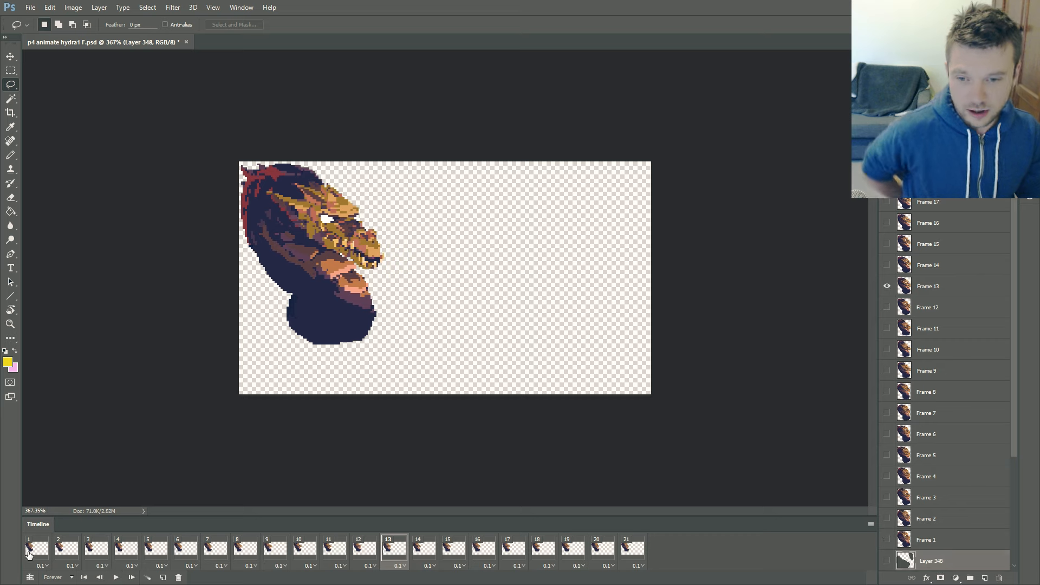
key(ctrl+Right)
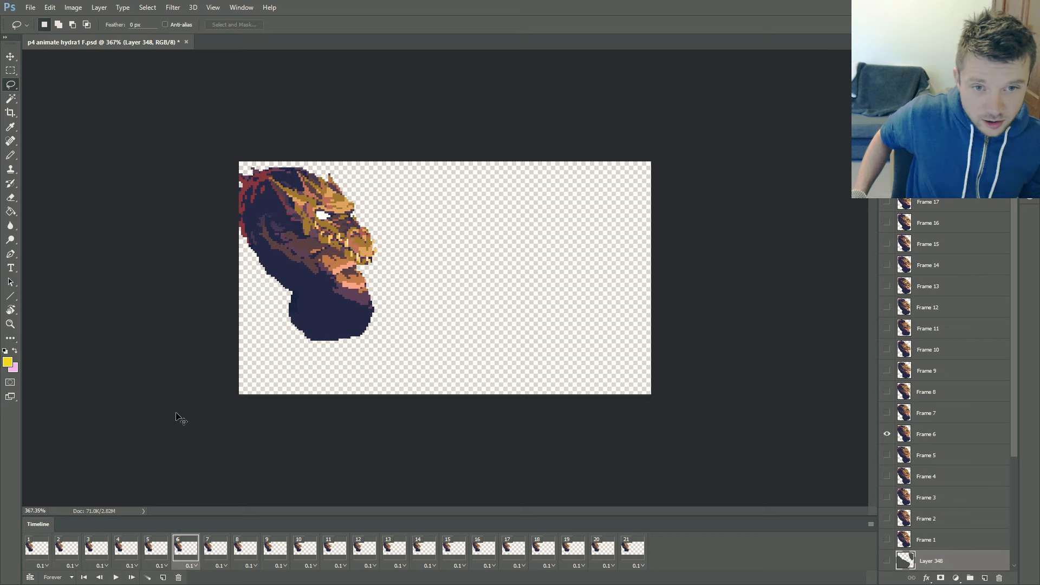
key(ctrl+Left)
key(ctrl+Right)
key(ctrl+Right)
key(ctrl+Left)
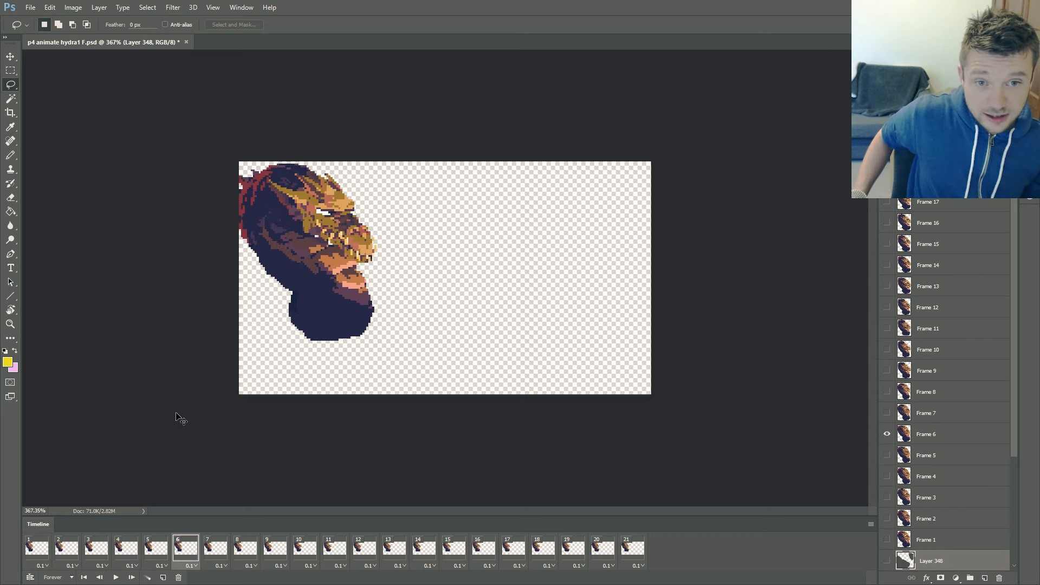
key(ctrl+Left)
key(ctrl+Left)
key(ctrl+Left)
key(ctrl+Left)
key(ctrl+Left)
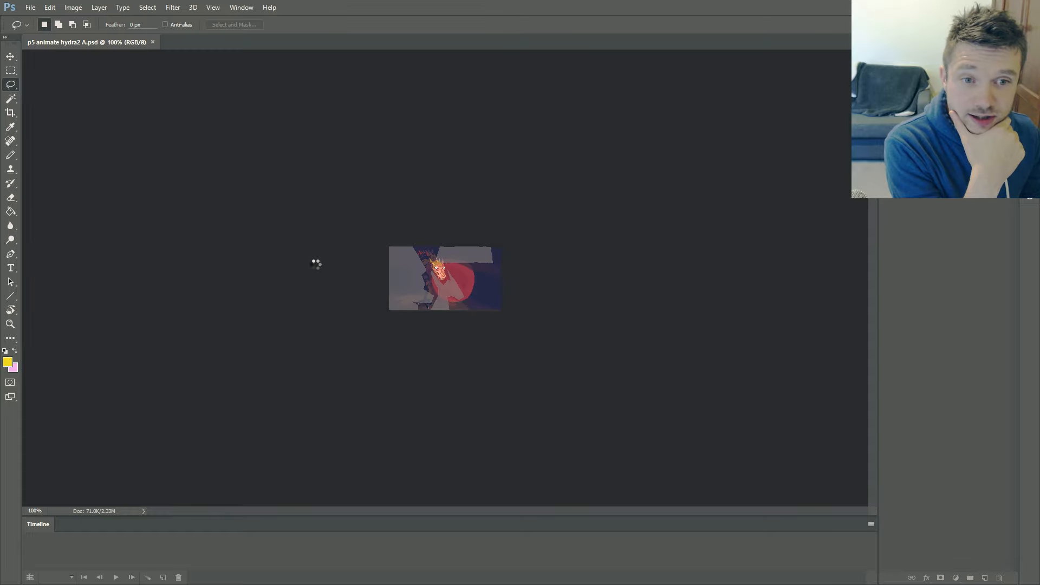
Select Group 4 and toggle its visibility to compare the front-facing hydra scene with and without it.
scroll(317, 265, up, 6)
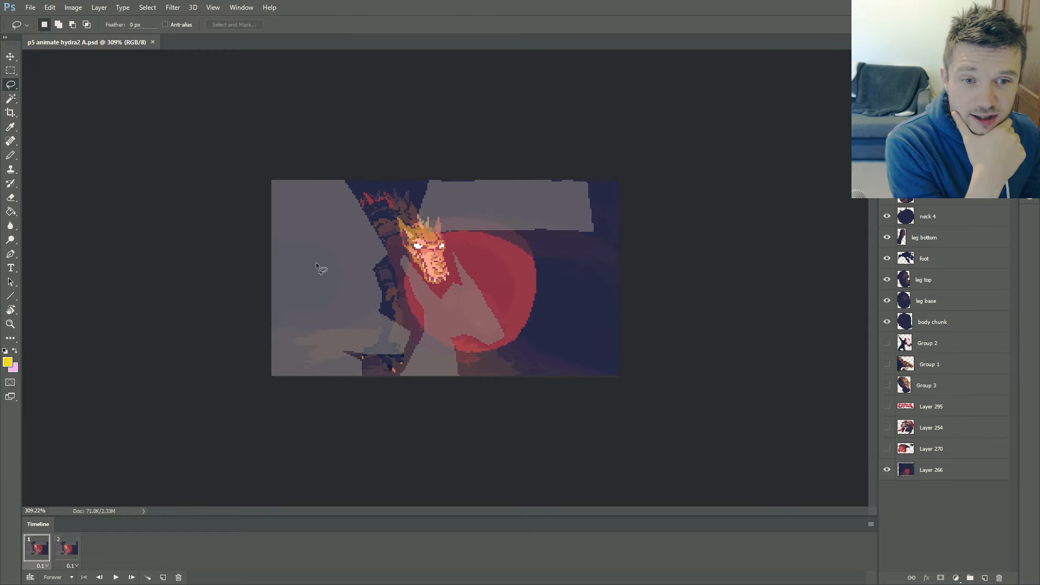
key(alt+period)
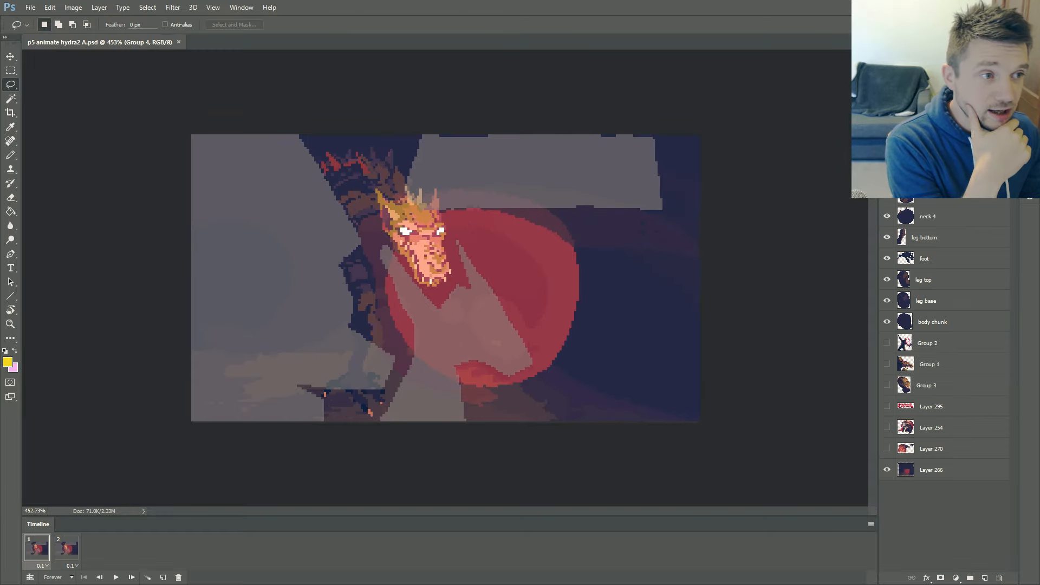
key(ctrl+comma)
key(ctrl+comma)
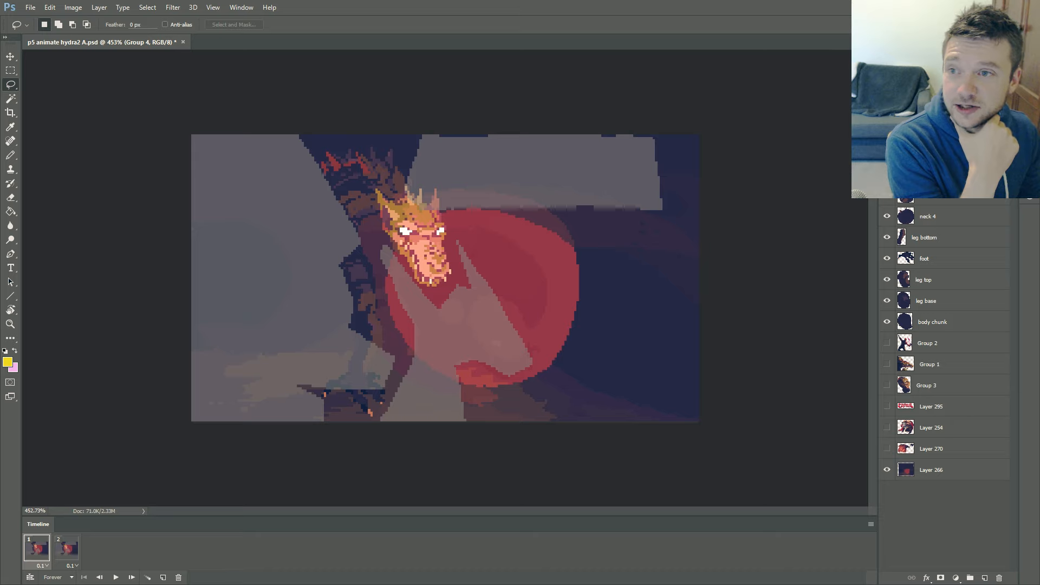
key(ctrl+comma)
key(ctrl+comma)
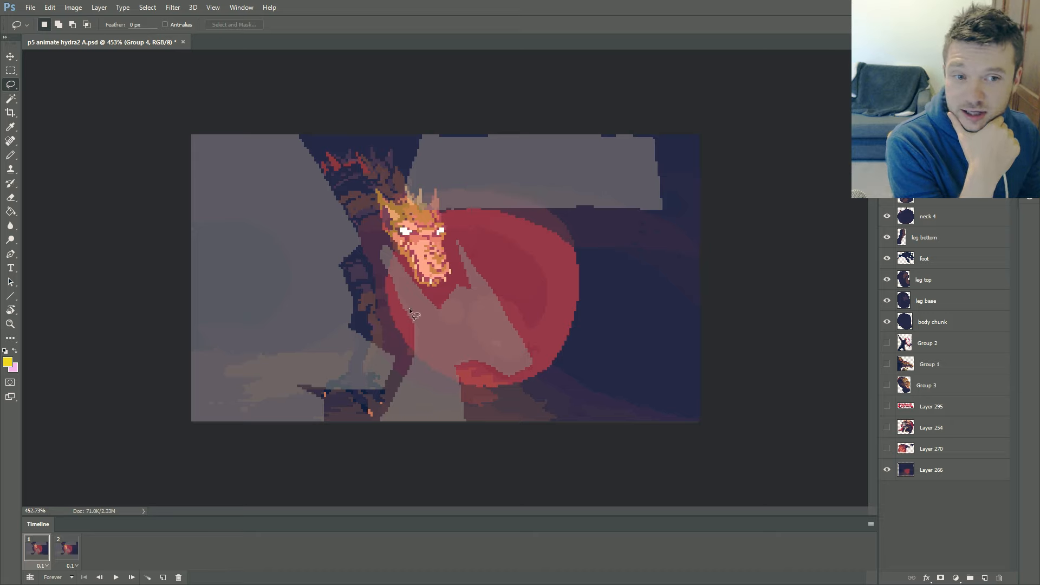
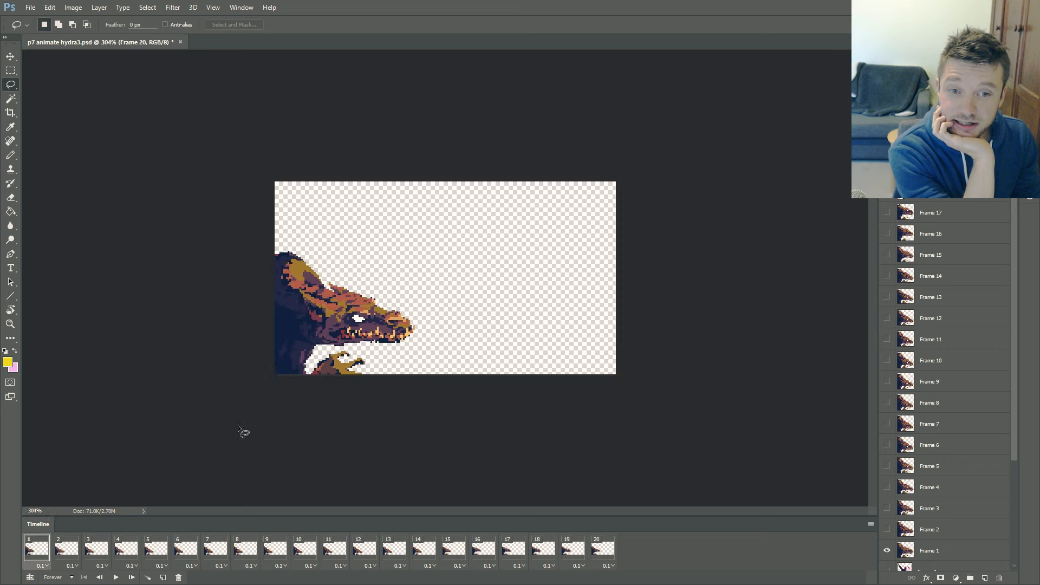
Play and stop the 20-frame side-view hydra animation several times and inspect frame 2 to examine the head and jaw motion.
click(116, 578)
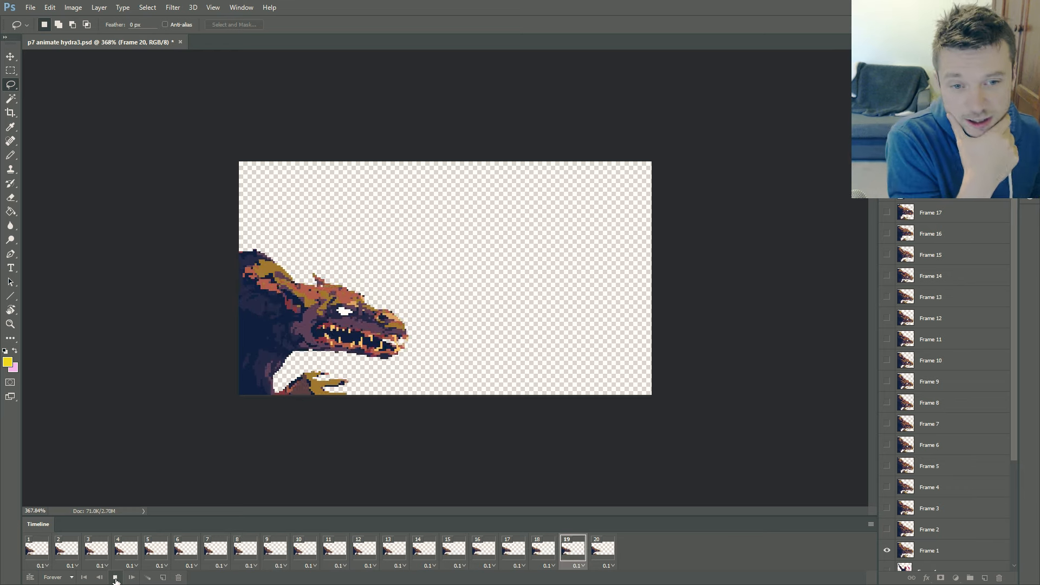
click(115, 578)
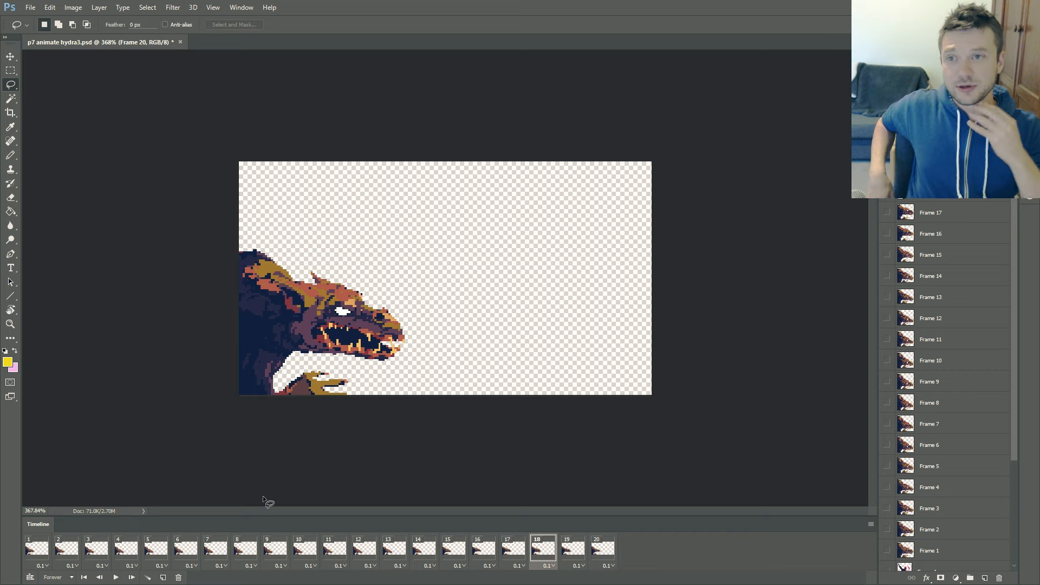
click(115, 578)
click(115, 578)
click(67, 549)
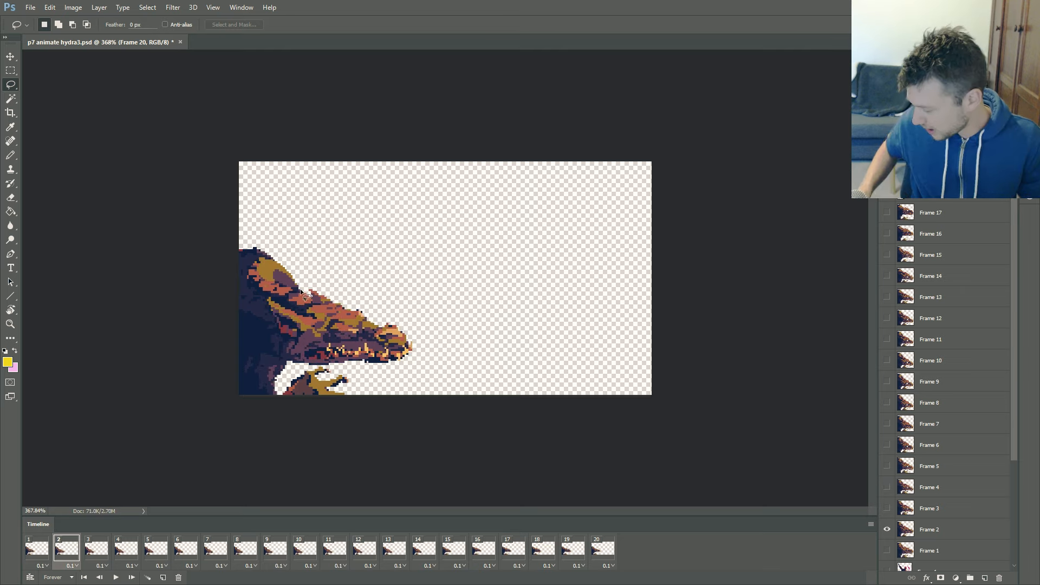
key(space)
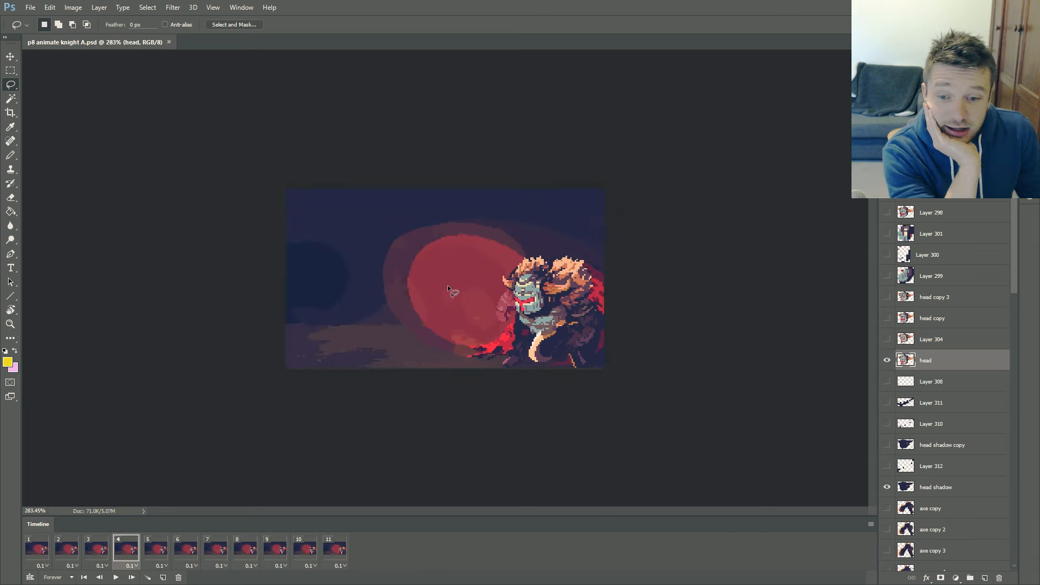
Play the 11-frame knight animation from frame 1 and stop it to examine the head and body motion.
scroll(447, 285, up, 1)
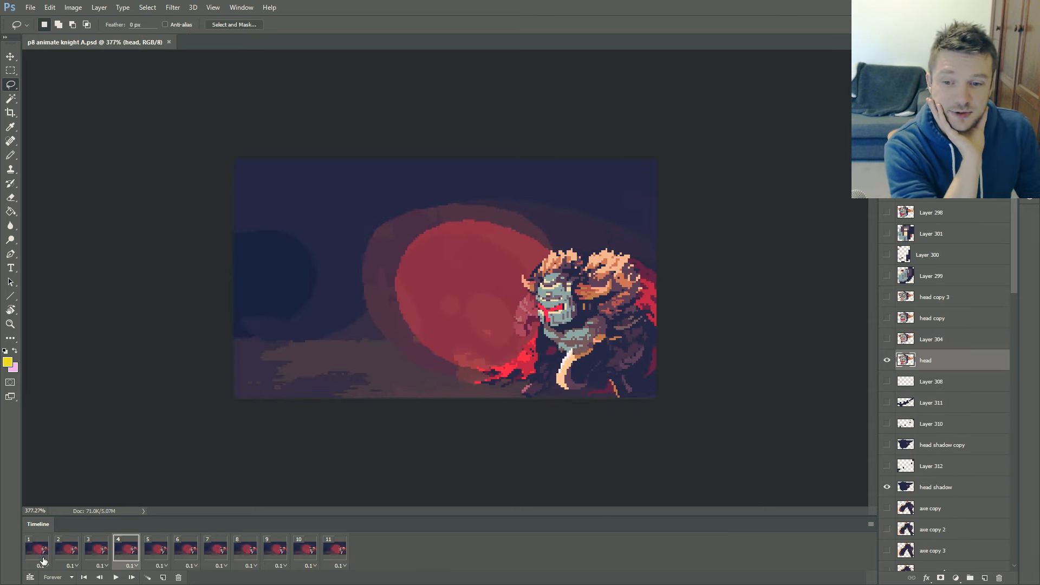
click(44, 560)
click(115, 577)
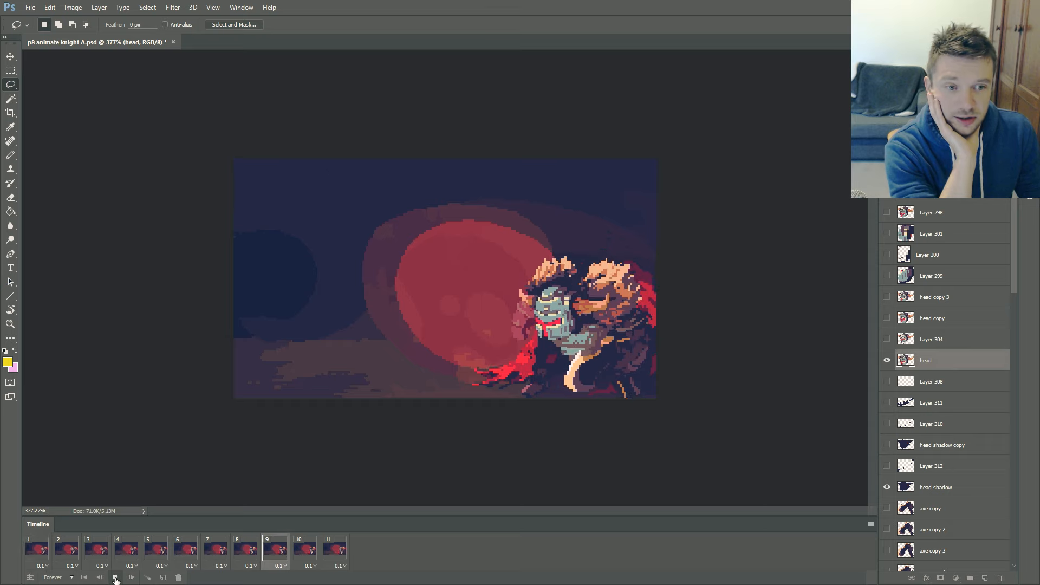
click(115, 577)
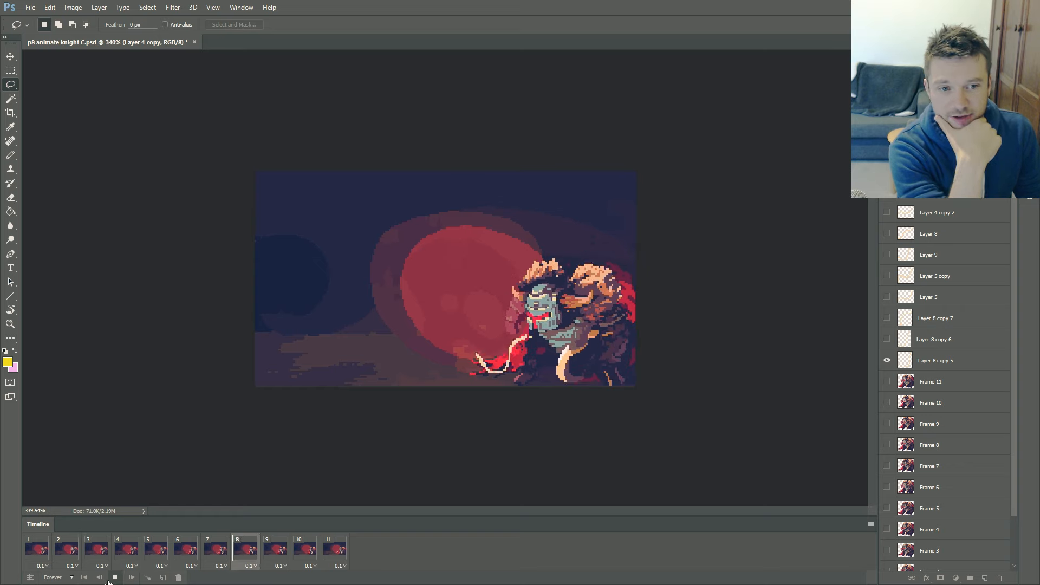
Stop the knight animation and step through all frames from frame 1 to examine how the pale cord below the helmet waves.
key(space)
click(32, 548)
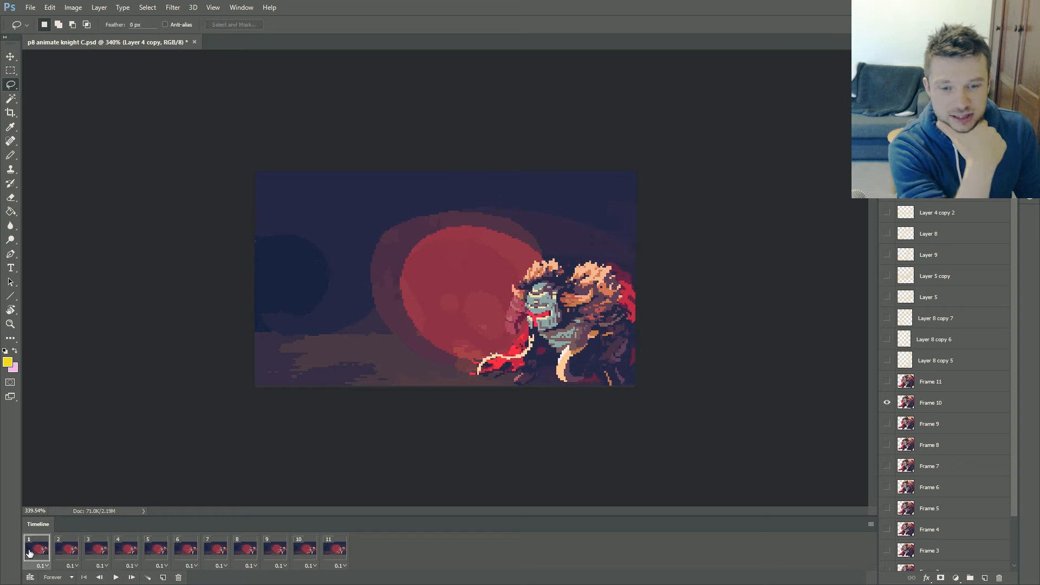
mouse_move(528, 316)
mouse_down()
mouse_move(511, 374)
mouse_move(484, 374)
mouse_move(534, 322)
mouse_up()
key(ctrl+d)
key(ctrl+Right)
key(ctrl+Right)
key(ctrl+Right)
key(ctrl+Right)
key(ctrl+Right)
key(ctrl+Right)
key(ctrl+Right)
key(ctrl+Right)
key(ctrl+Right)
key(ctrl+Right)
key(ctrl+Right)
key(ctrl+Right)
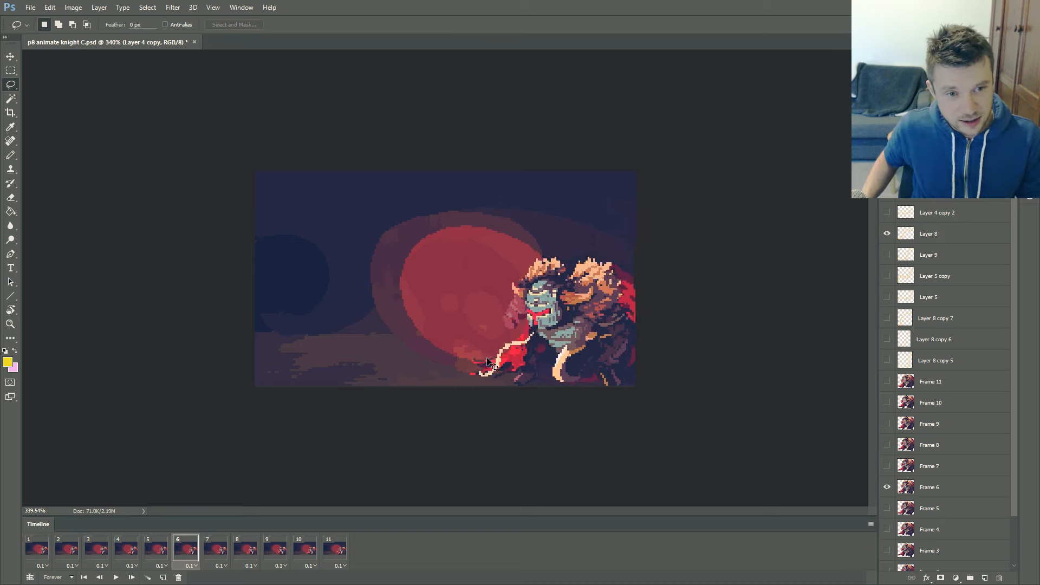
key(ctrl+Right)
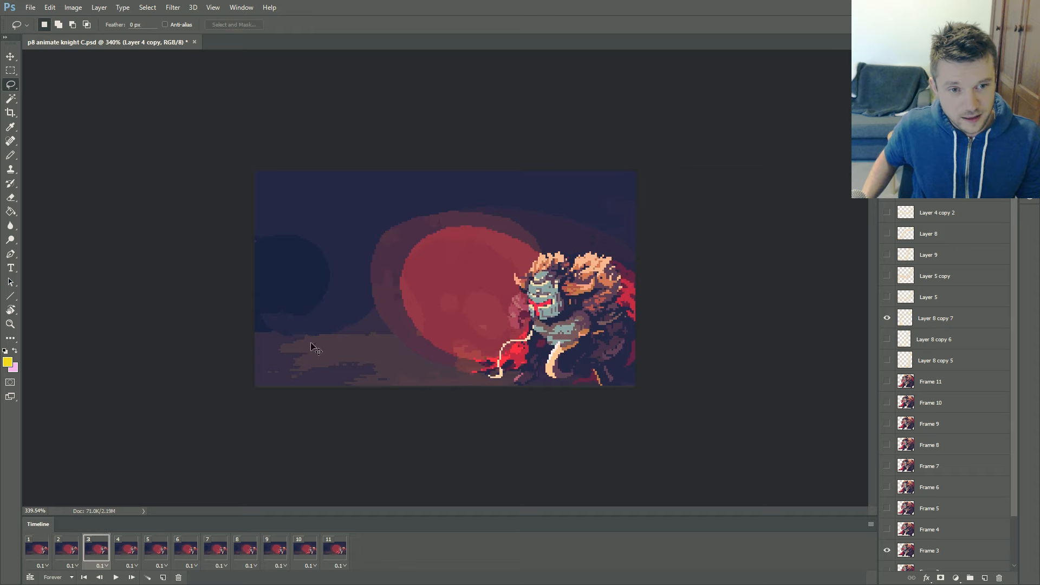
Draw a straight yellow diagonal guide line above the red moon on a new layer in frame 1 with the Pencil.
key(ctrl+Left)
key(ctrl+Left)
click(10, 155)
scroll(594, 377, up, 3)
scroll(594, 377, up, 1)
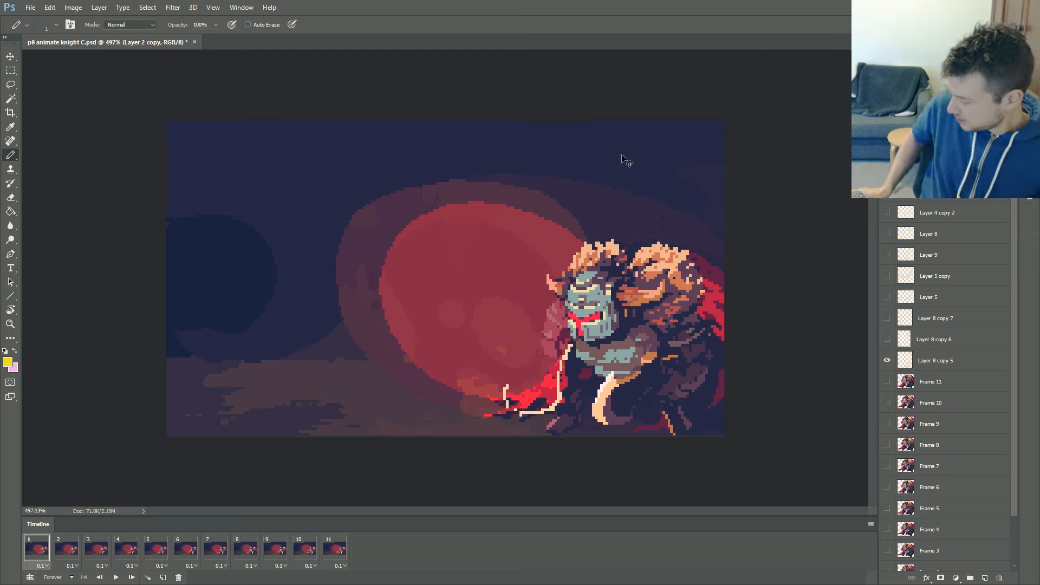
key(ctrl+shift+n)
key(Return)
click(454, 175)
shift+click(302, 240)
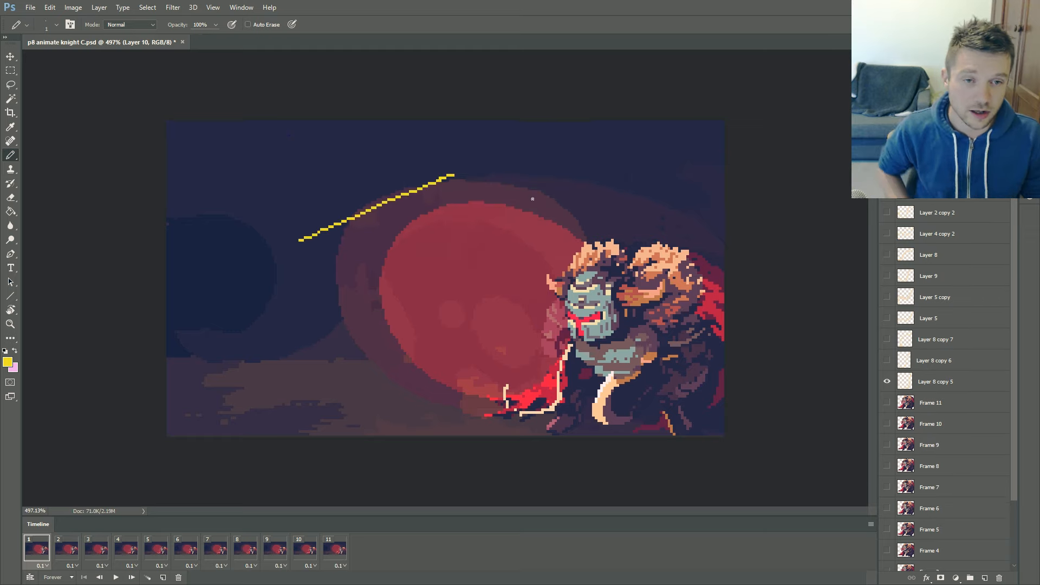
Draw a pinkish-red arc on another new layer and place it over the upper end of the yellow line in frame 1.
key(ctrl+shift+n)
key(Return)
click(7, 361)
drag(385, 213, 454, 179)
click(11, 57)
mouse_move(474, 220)
mouse_down()
mouse_move(415, 248)
mouse_move(366, 251)
mouse_move(317, 280)
mouse_move(328, 266)
mouse_move(482, 220)
mouse_up()
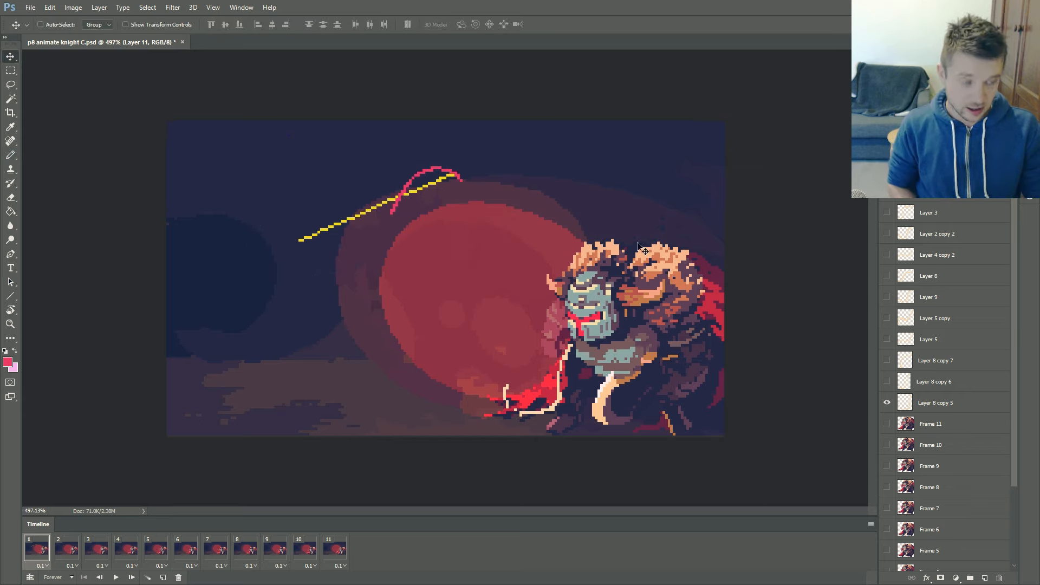
Move the red arc progressively down along the yellow line in the following frames, up to its lower end in frame 4.
key(Right)
click(97, 548)
drag(432, 244, 381, 270)
click(116, 577)
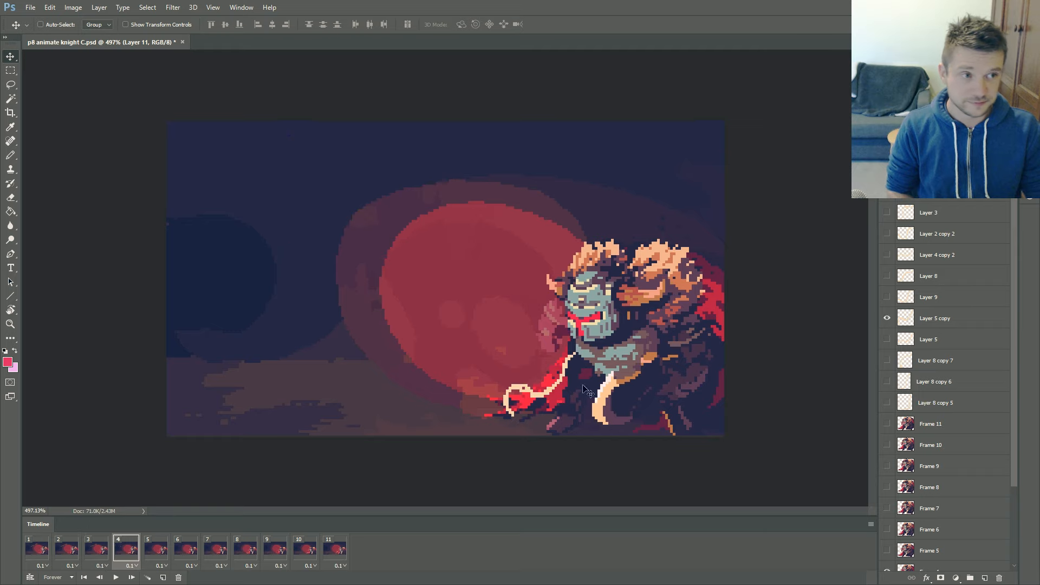
drag(541, 244, 407, 308)
click(36, 548)
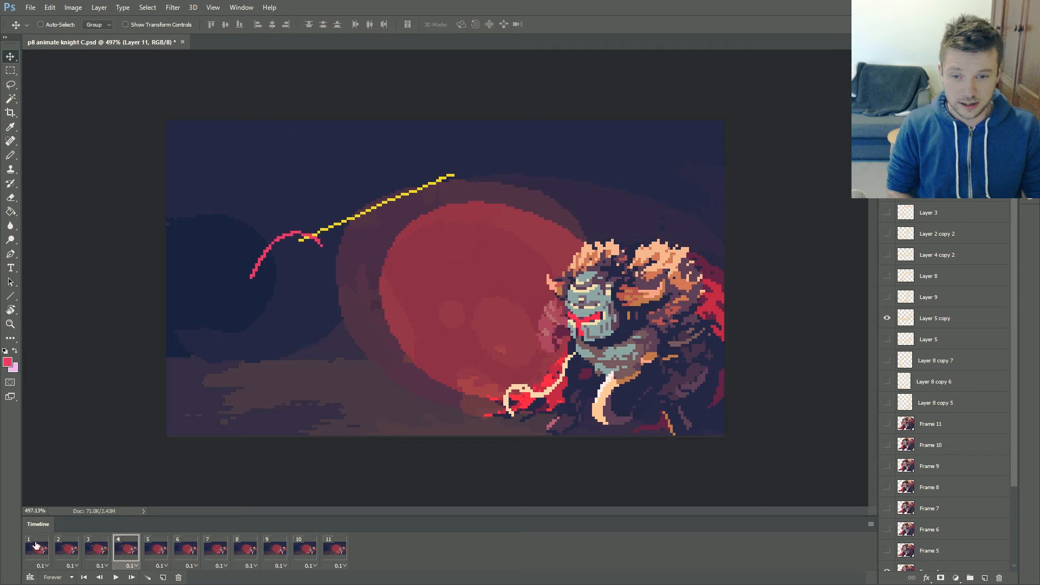
Draw a light pink wavy line following the yellow line and red arc on a new layer in frame 1.
click(10, 155)
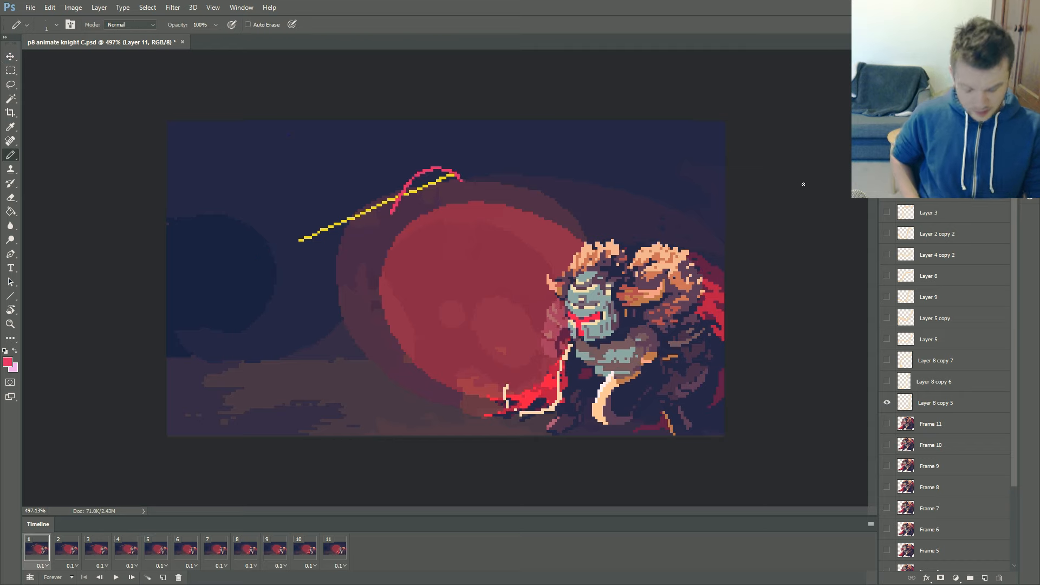
key(ctrl+shift+n)
click(595, 186)
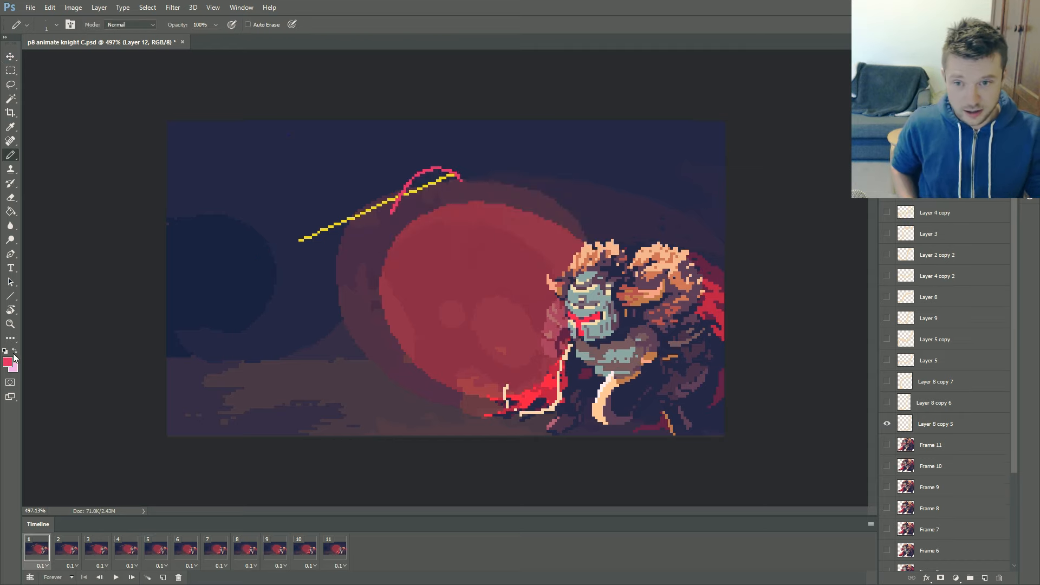
click(16, 351)
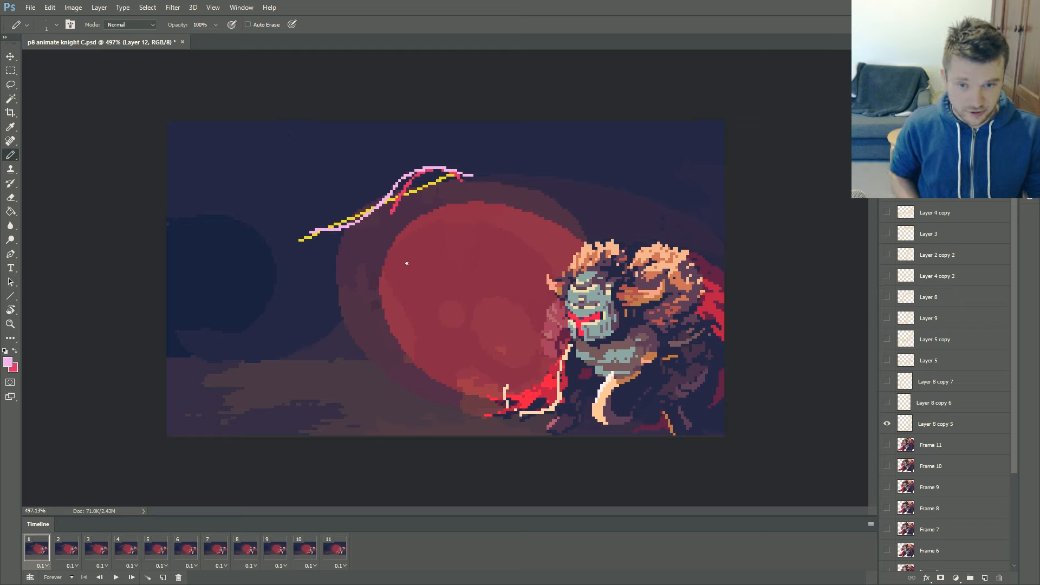
Draw the light pink wave along the yellow guide in frames 2 to 4, using a new layer for each frame.
click(67, 549)
key(ctrl+shift+n)
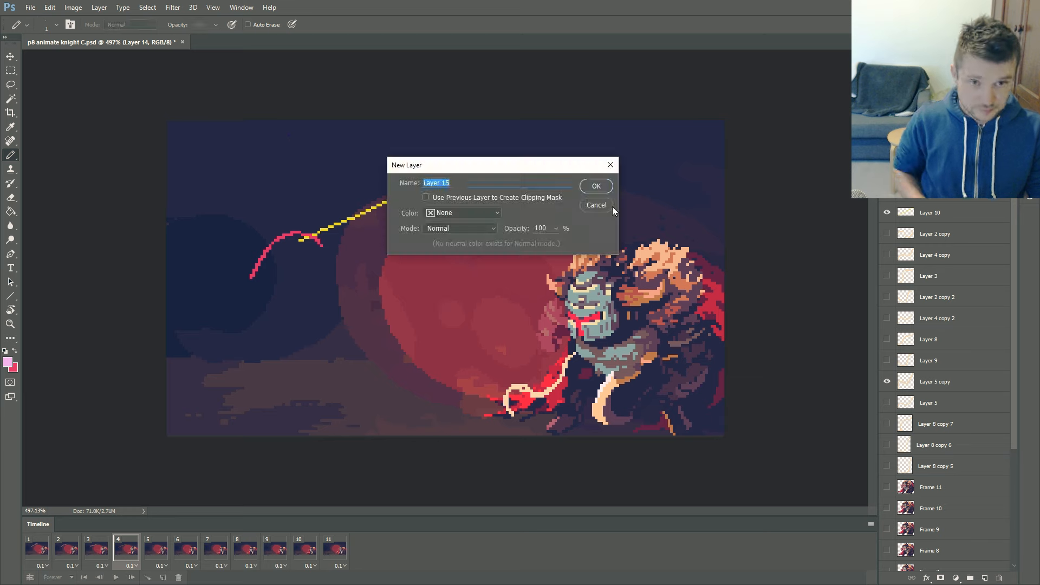
key(Return)
mouse_move(291, 230)
mouse_down()
mouse_move(321, 242)
mouse_move(399, 218)
mouse_move(435, 182)
mouse_up()
Return to frame 1 and step forward to frame 3 to examine how the pink wave travels.
click(157, 548)
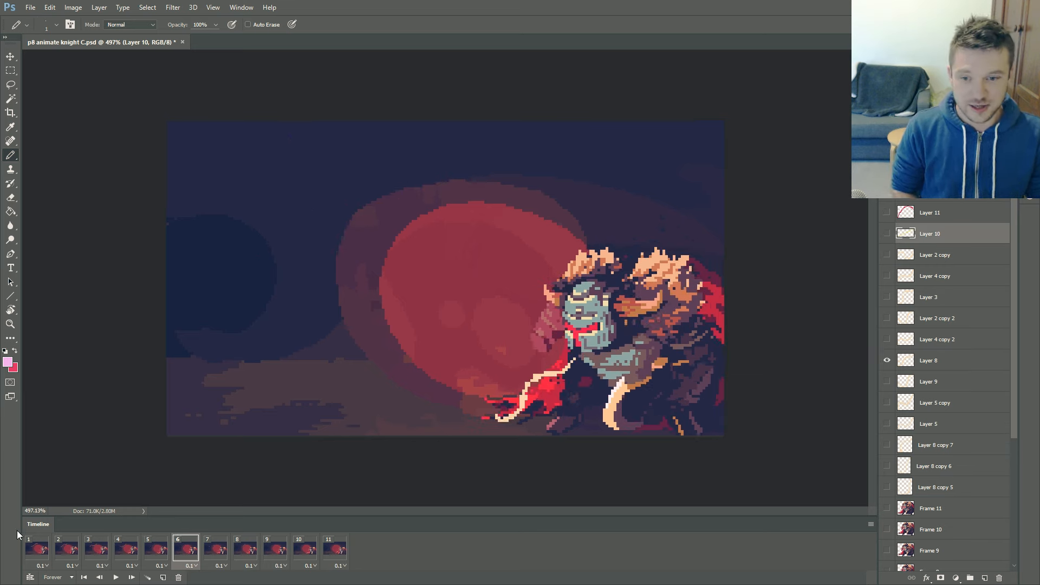
click(34, 545)
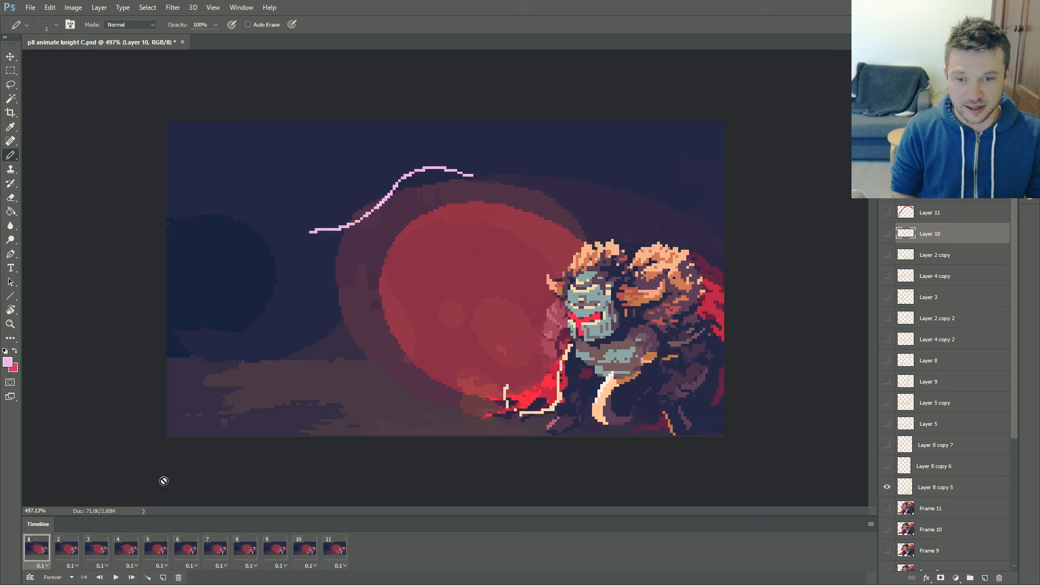
key(ctrl+Right)
key(ctrl+Right)
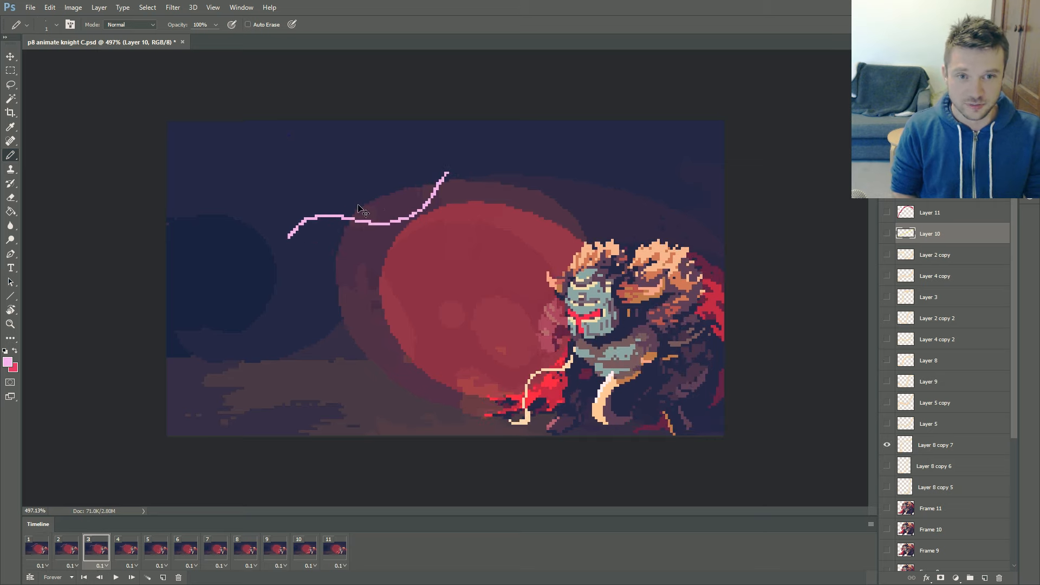
Step forward through the frames to frame 9 and back to frame 5, and play the animation to examine the waving cape line.
key(ctrl+Right)
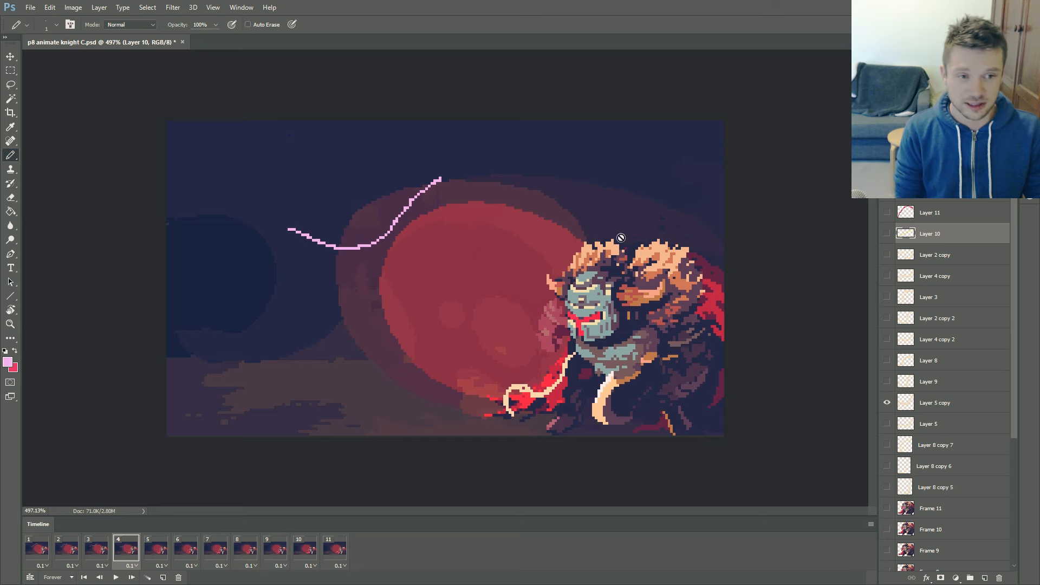
key(ctrl+Right)
key(ctrl+Right)
key(ctrl+Right)
key(ctrl+Right)
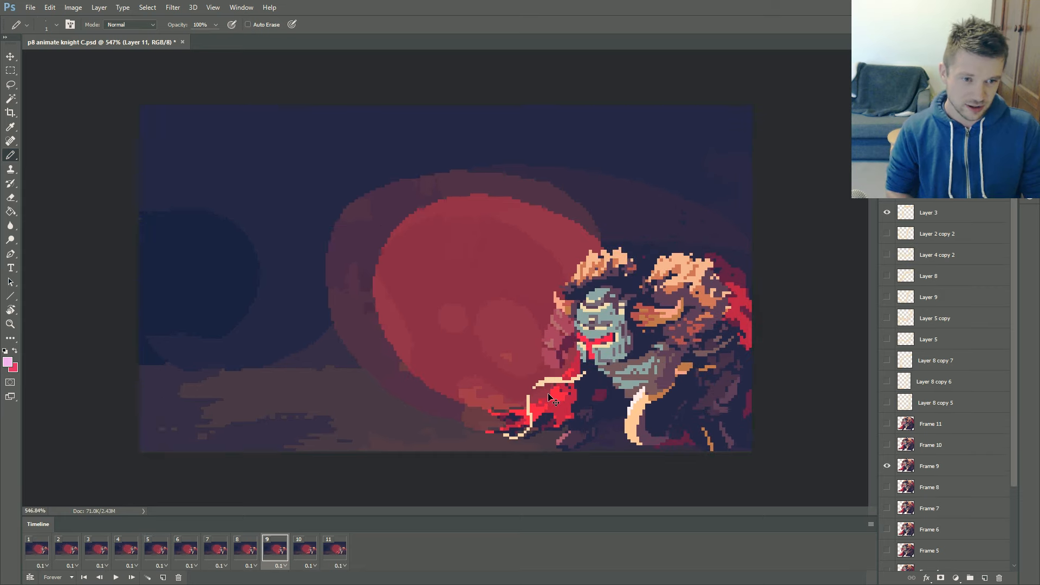
key(ctrl+Left)
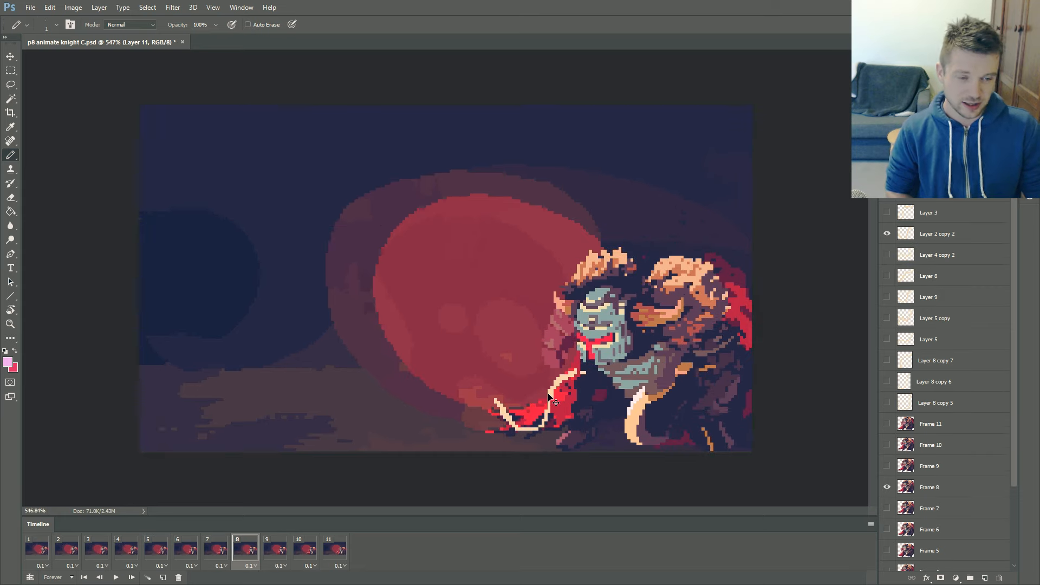
key(ctrl+Left)
key(ctrl+Left)
key(ctrl+Left)
key(ctrl+Left)
key(ctrl+Left)
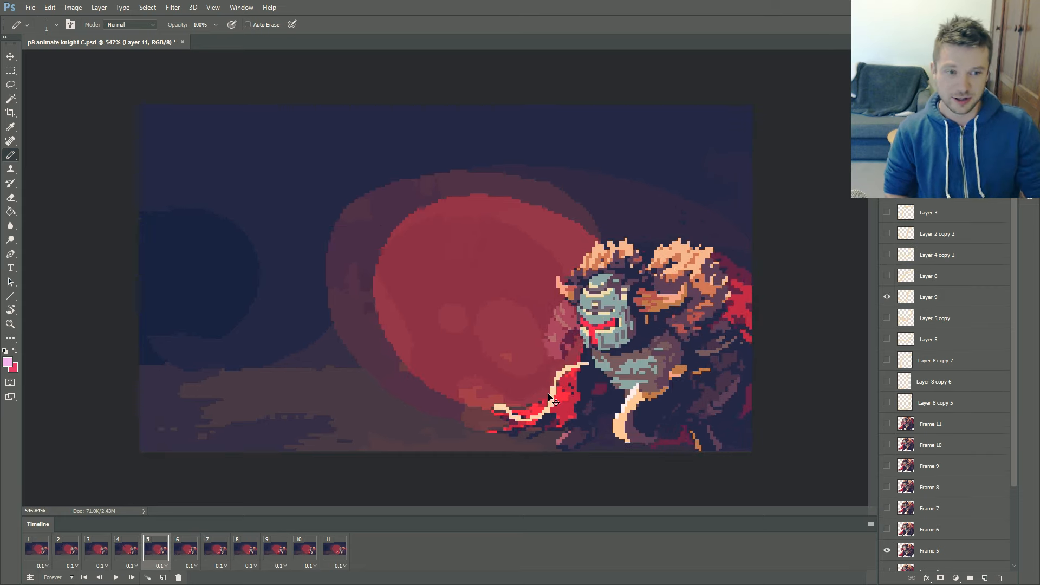
click(115, 577)
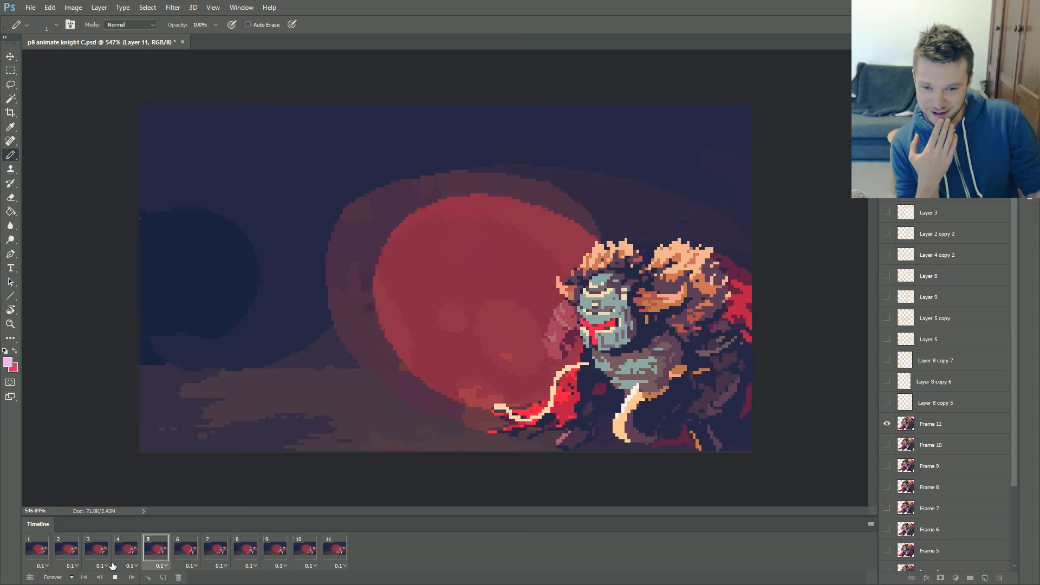
Close the current document without saving it and open "p8 animate knight D.psd".
key(ctrl+w)
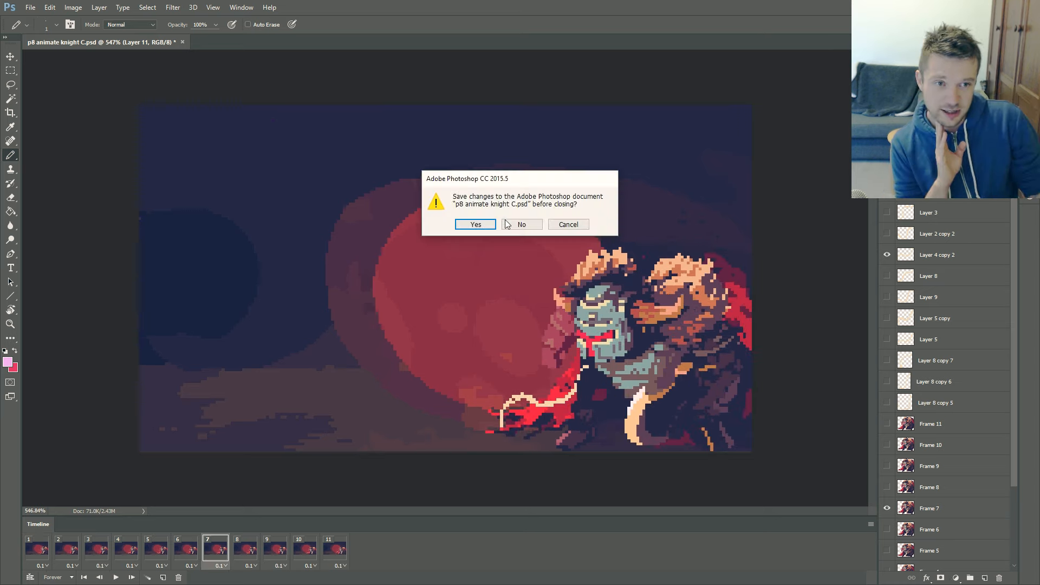
click(528, 224)
click(31, 7)
click(39, 30)
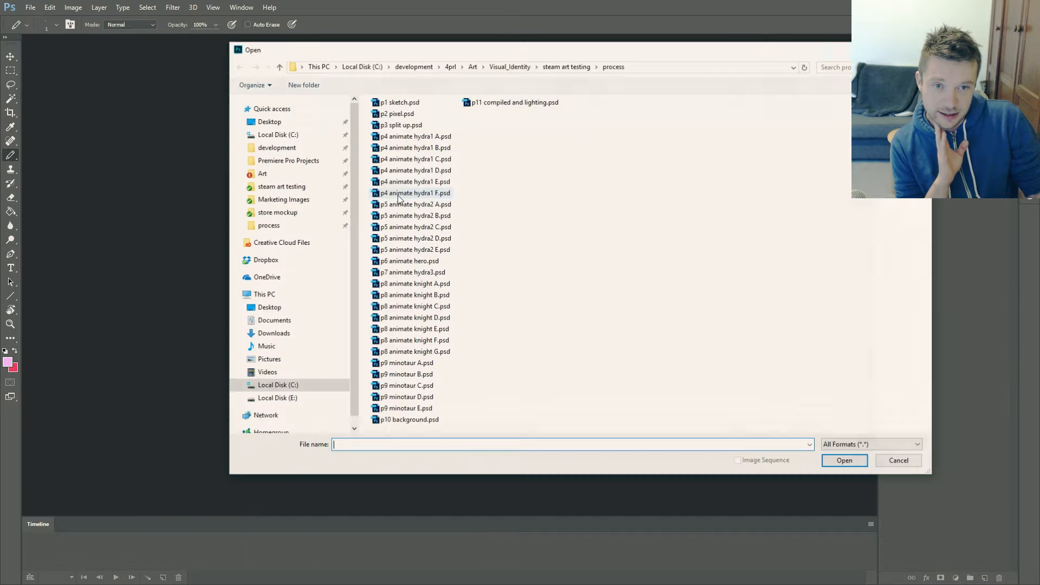
double_click(464, 304)
scroll(409, 317, up, 3)
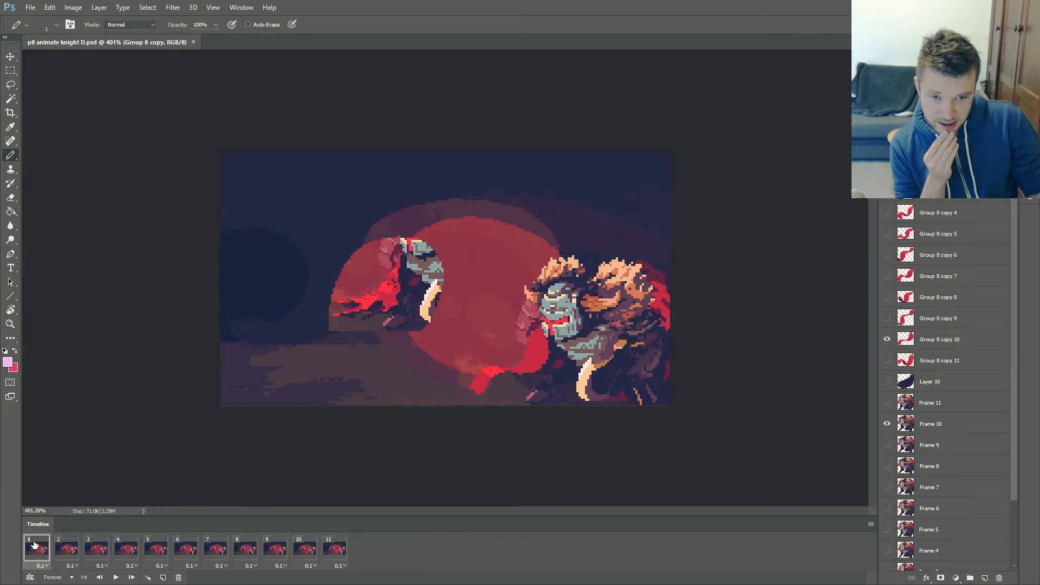
Play and stop the animation to examine the solid red cape's motion.
click(116, 577)
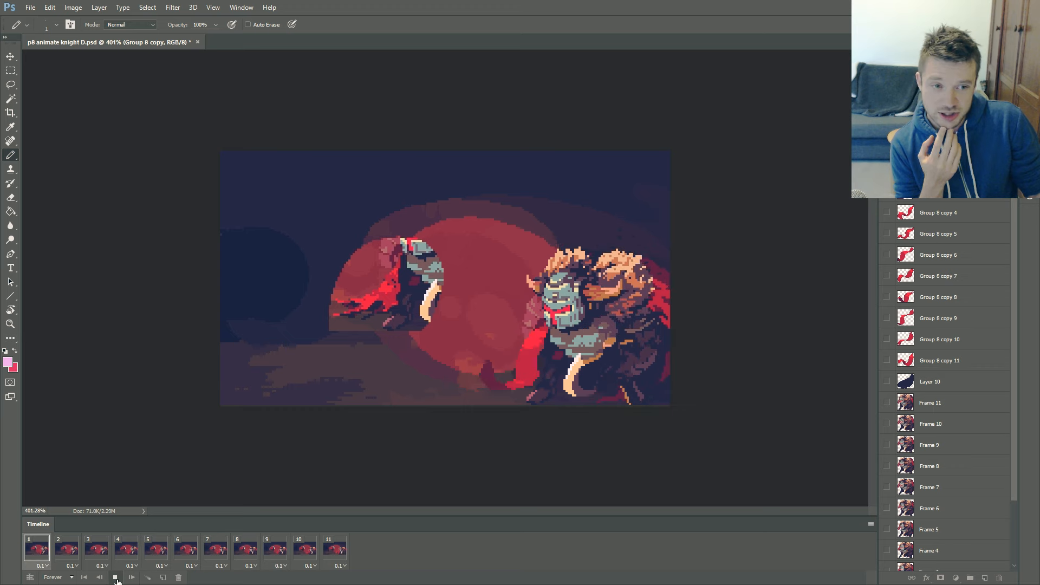
click(116, 577)
scroll(453, 273, up, 3)
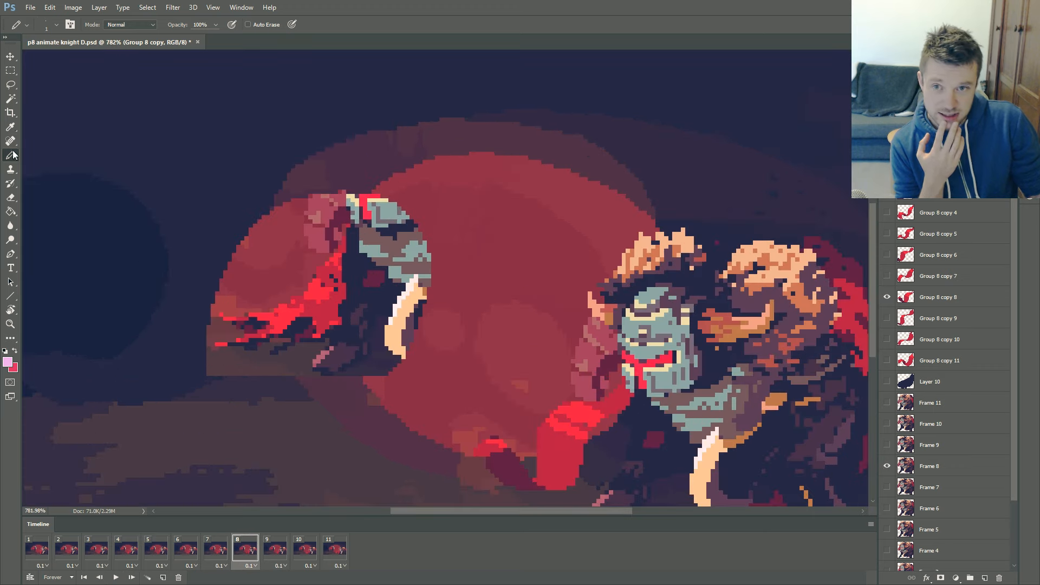
Draw a light pink wavy line in the dark sky above the reference knight on a new layer in frame 8.
key(ctrl+shift+alt+n)
key(ctrl+shift+n)
key(Return)
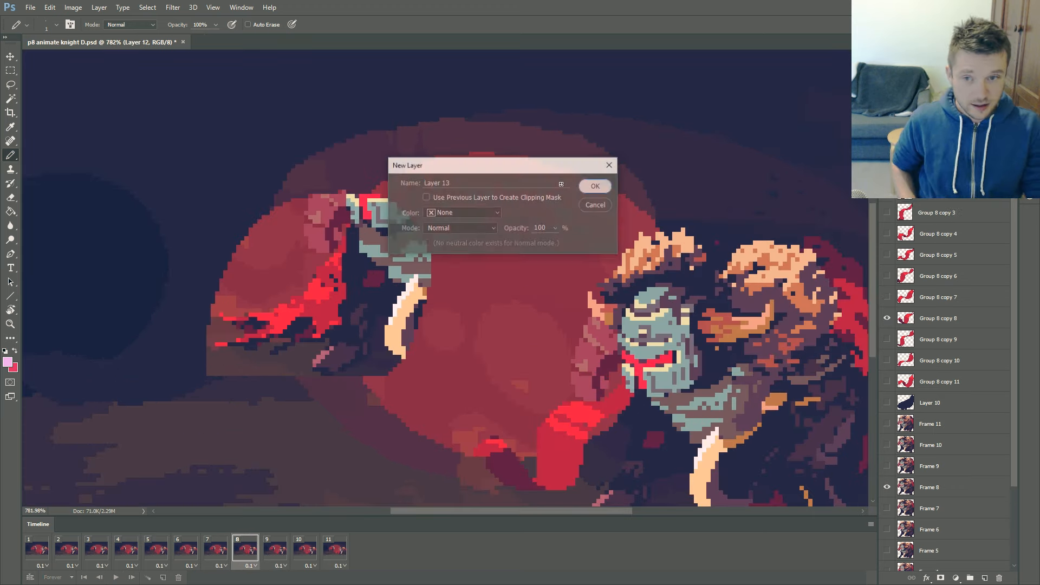
scroll(252, 156, down, 2)
drag(363, 125, 242, 212)
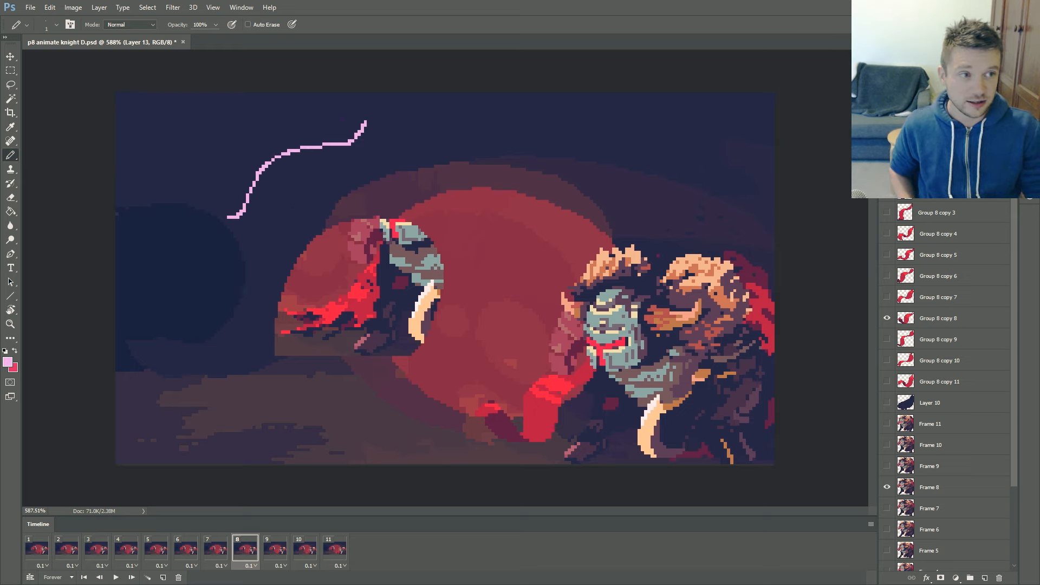
Duplicate the wavy line's layer, offset the copy slightly up and left, and connect both lines with strokes into a ribbon outline.
right_click(957, 162)
click(808, 142)
click(401, 178)
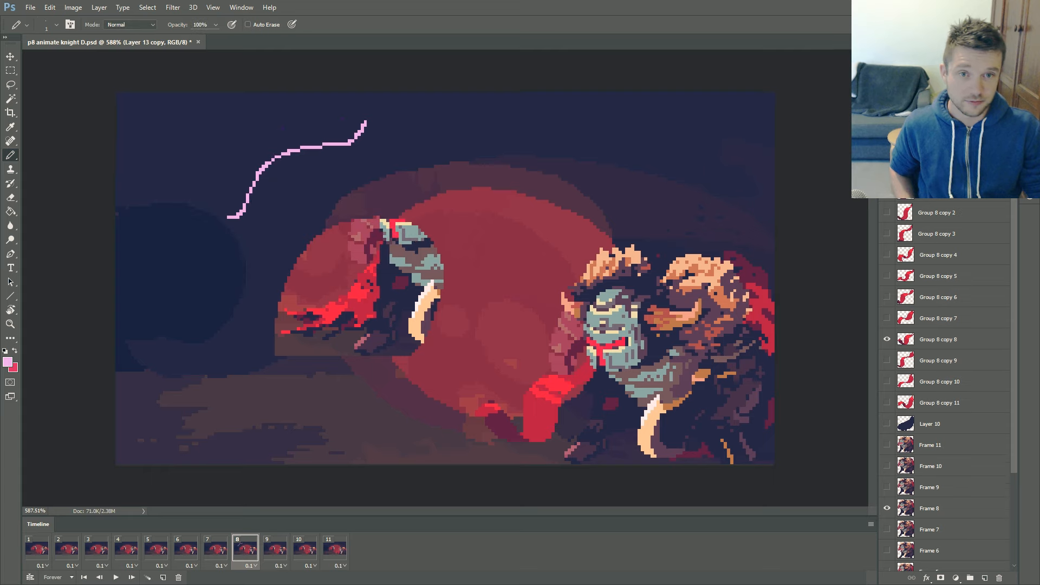
key(v)
drag(382, 208, 350, 198)
key(b)
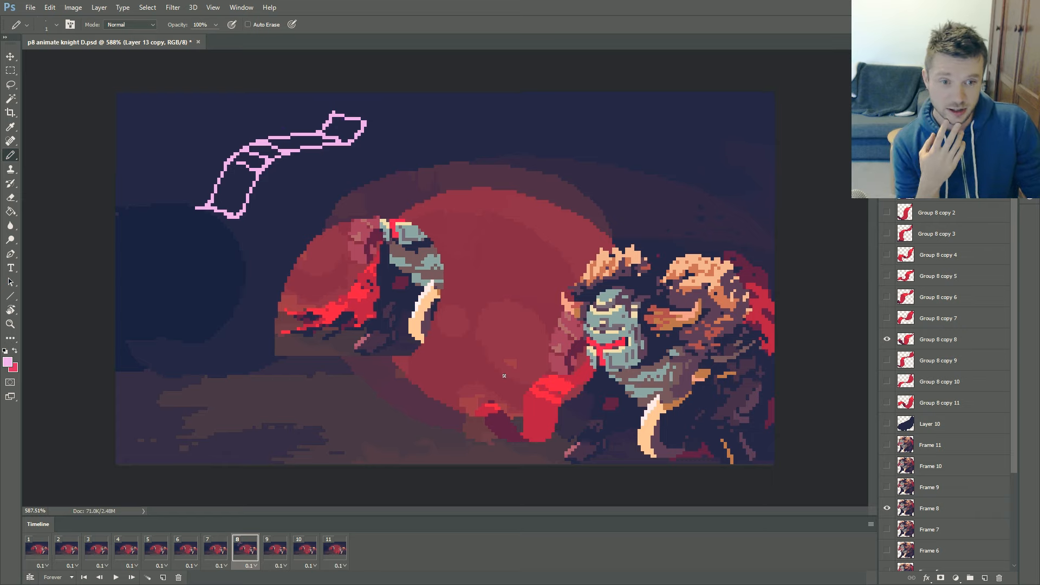
Play the animation from frame 9 and step backward through the frames to examine how the cape folds.
click(274, 551)
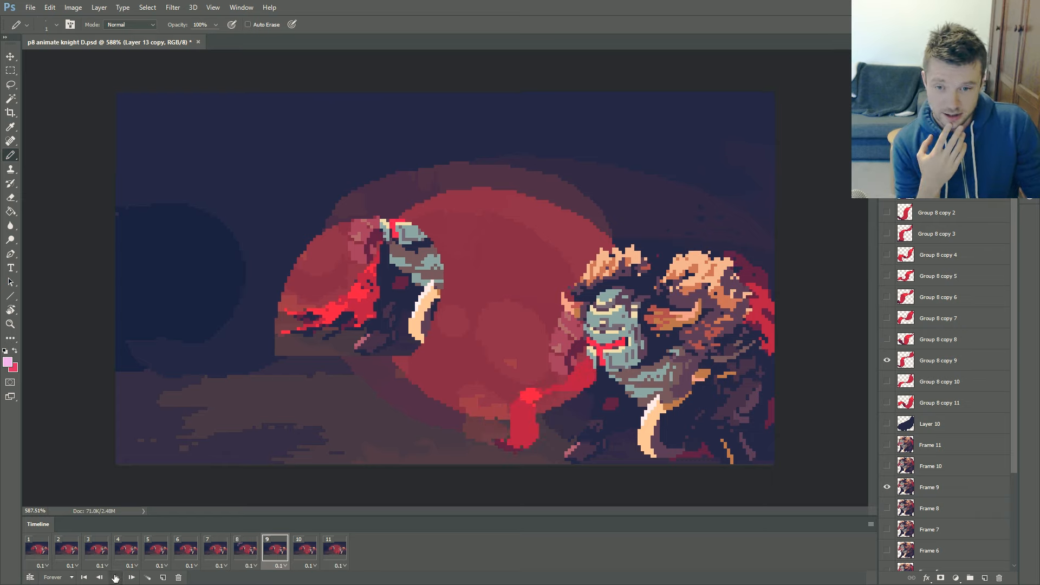
click(116, 578)
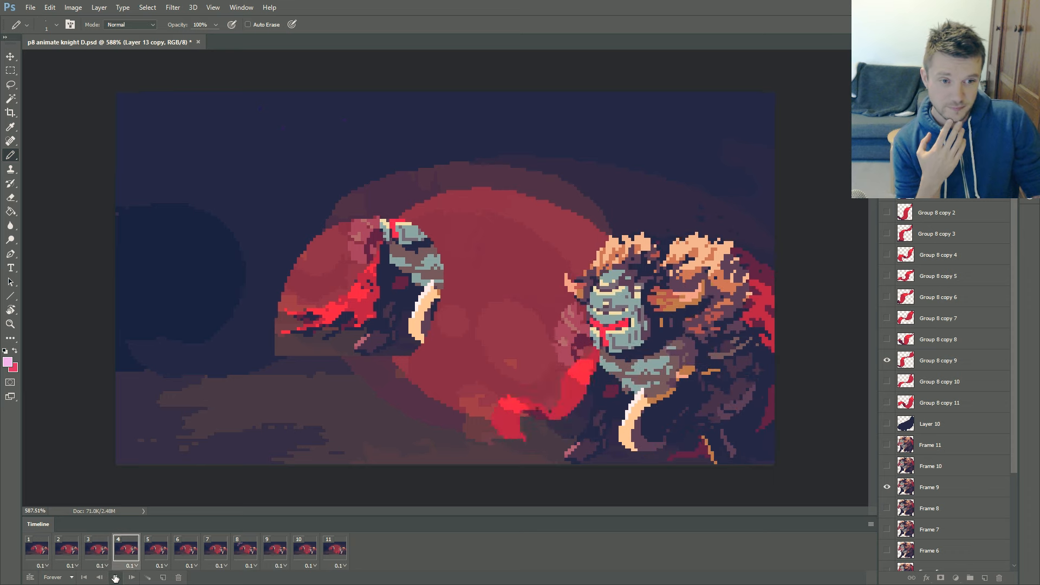
click(116, 577)
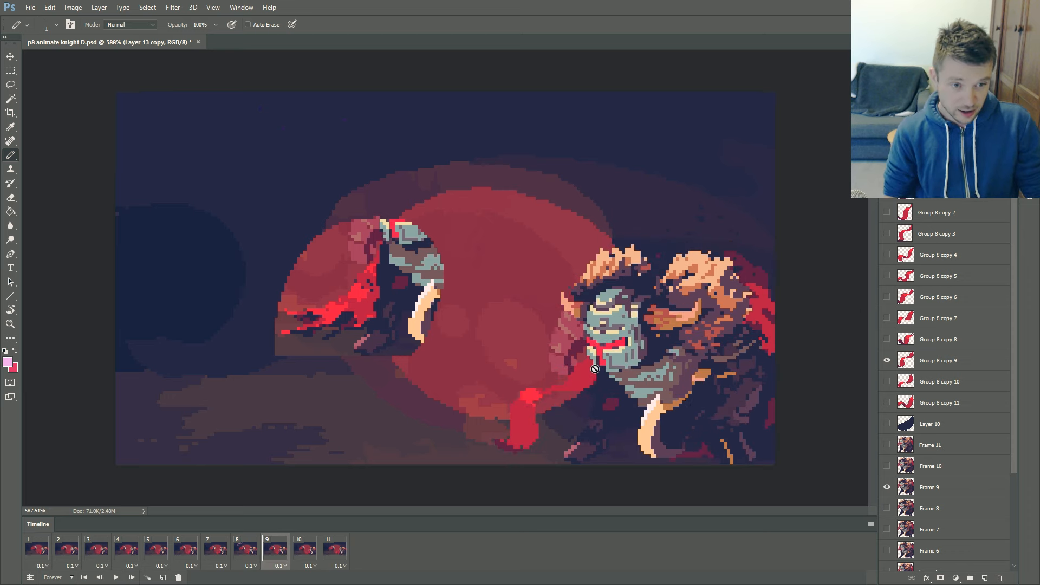
key(Left)
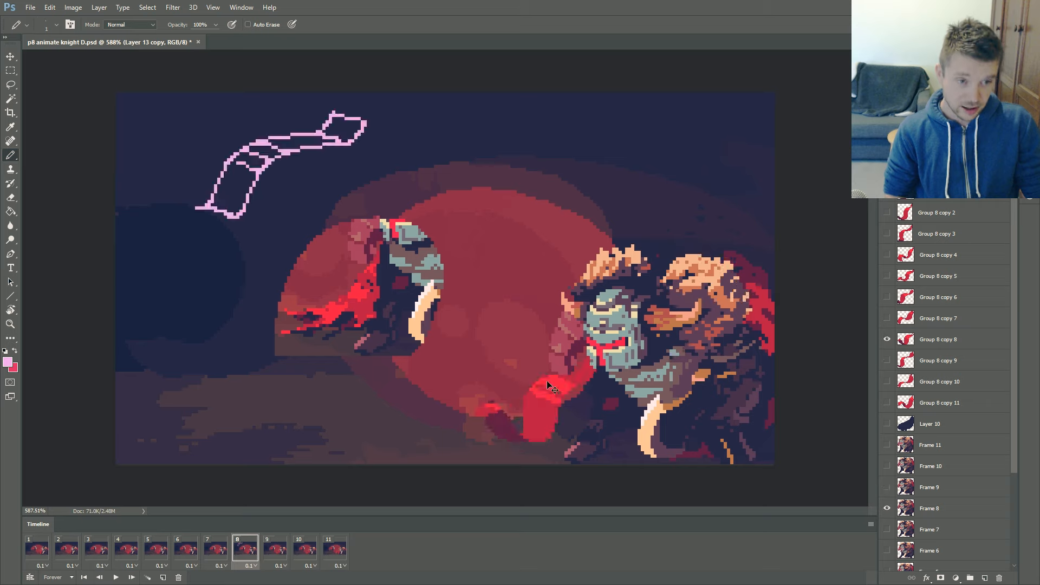
key(Left)
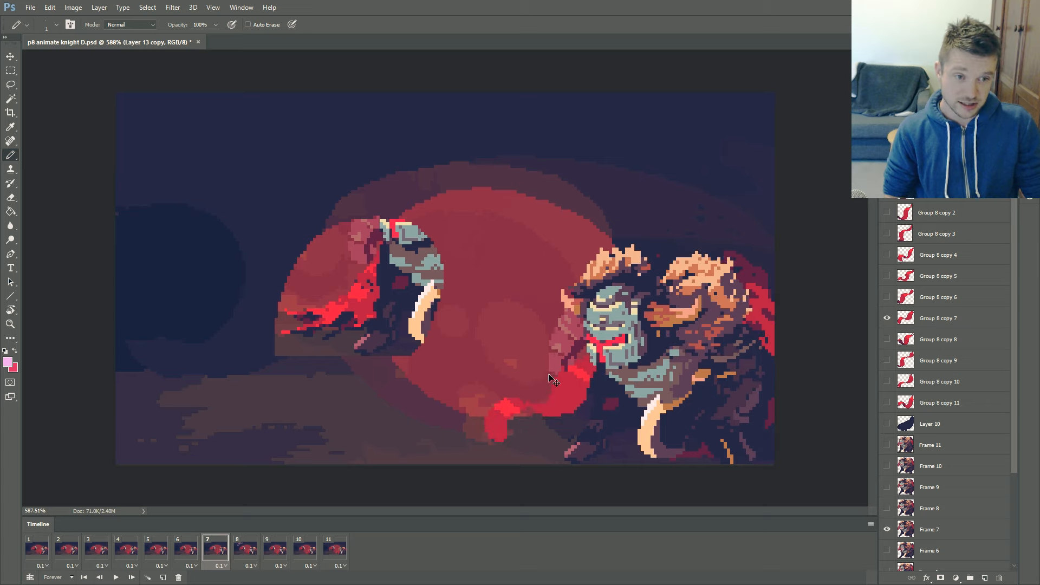
key(Left)
key(Left)
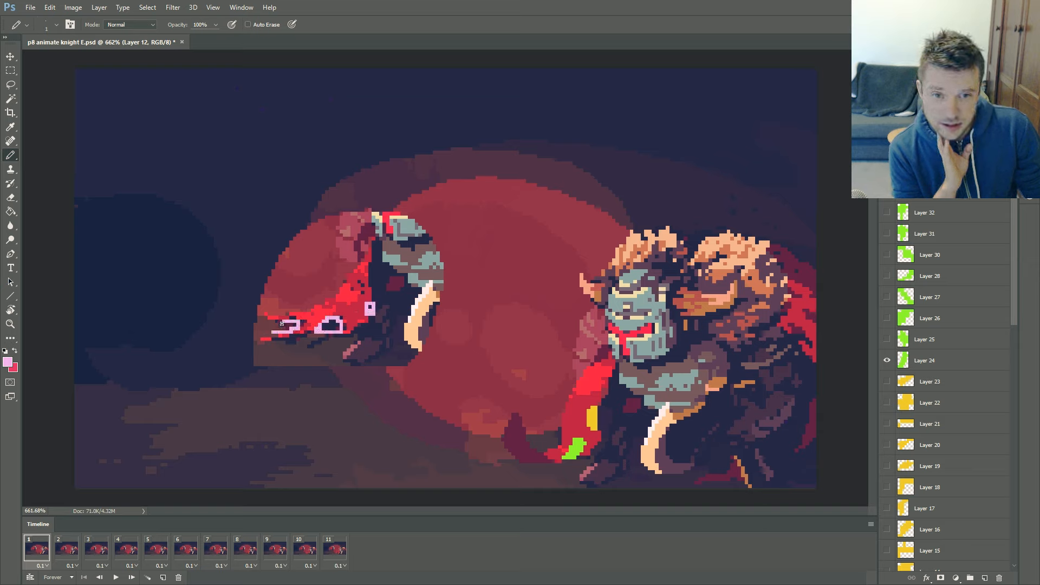
Check frame 3, return to frame 1 and undo the pink stroke over the green patch on the cape.
click(106, 547)
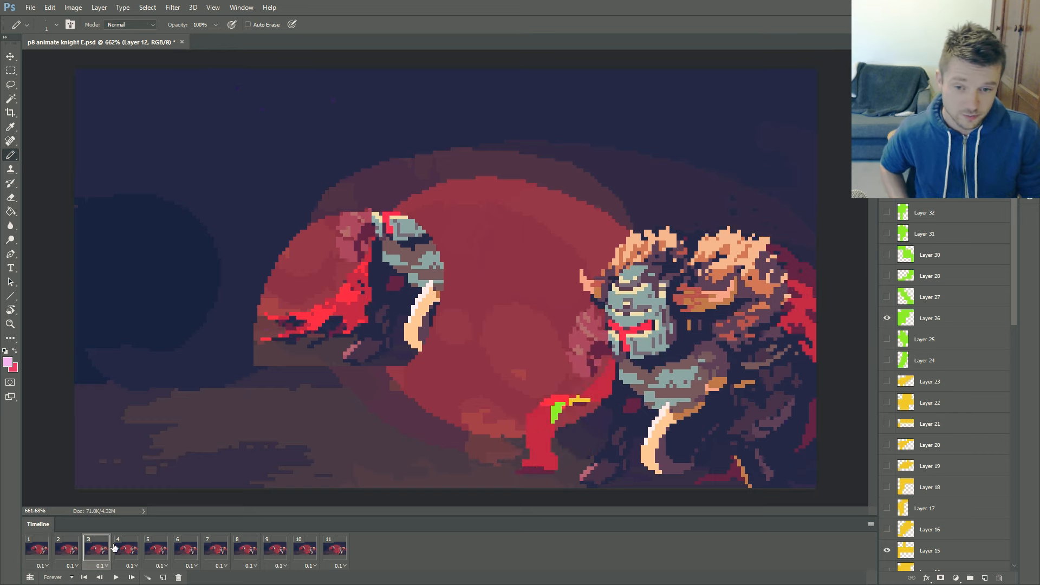
click(36, 547)
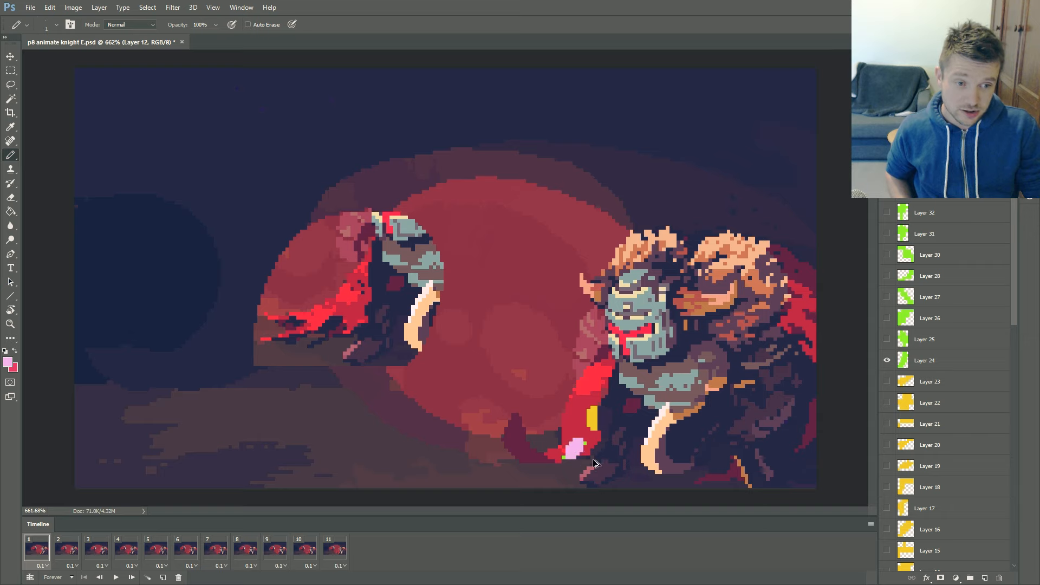
key(ctrl+z)
click(37, 547)
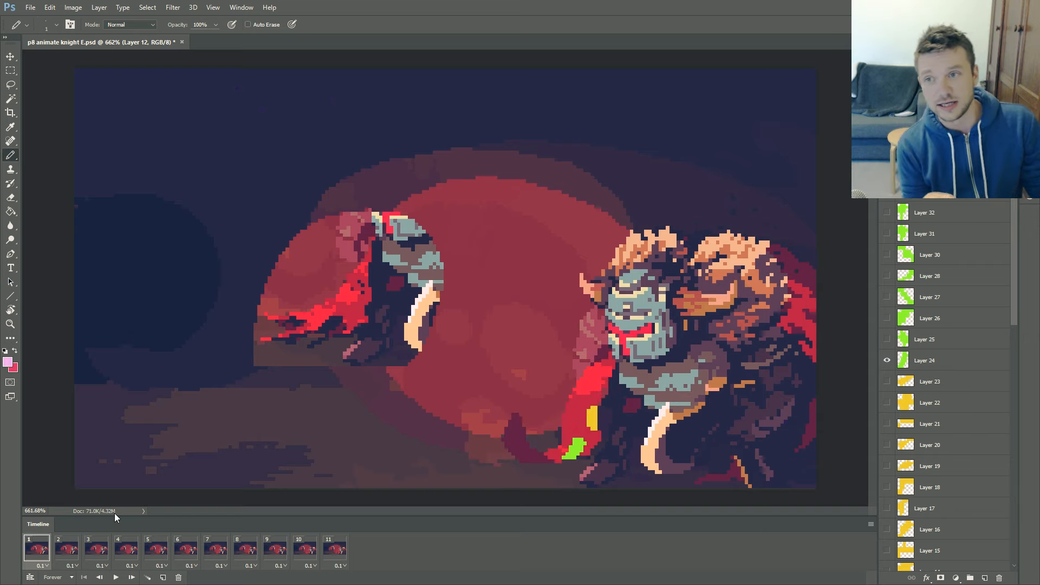
Play and stop the animation to examine how the yellow and green patches travel along the cape.
scroll(989, 349, down, 10)
scroll(968, 364, up, 3)
click(67, 548)
click(116, 577)
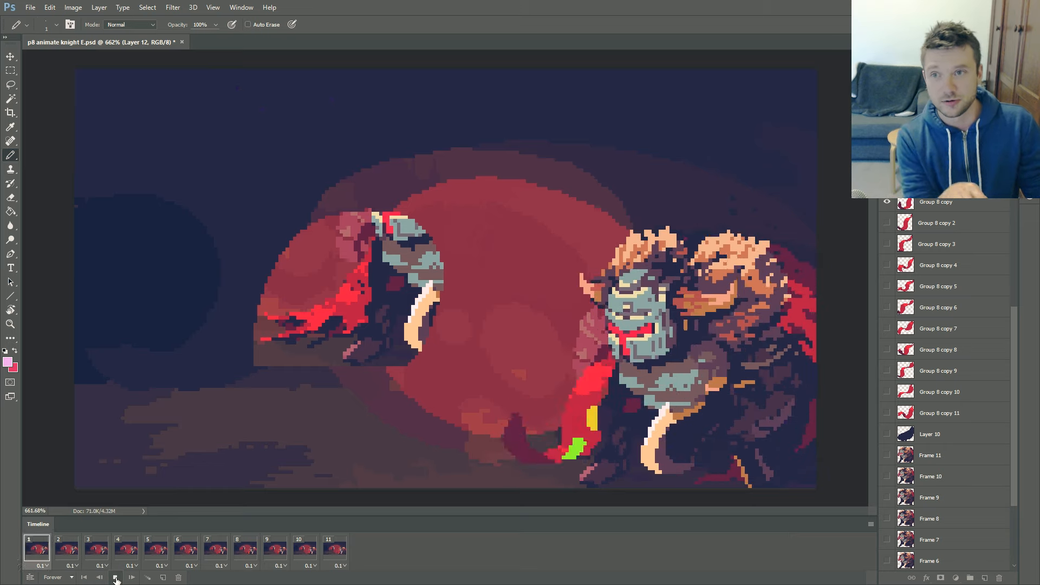
click(115, 578)
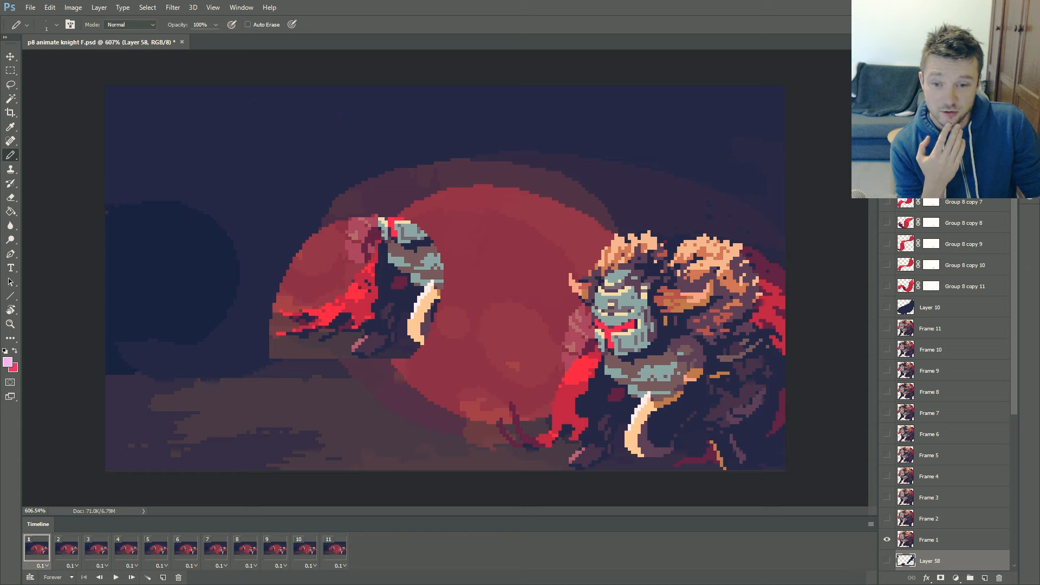
Step through frames 2 to 4 of the knight F document to examine the cape's torn holes and tip.
click(74, 548)
click(100, 548)
click(126, 548)
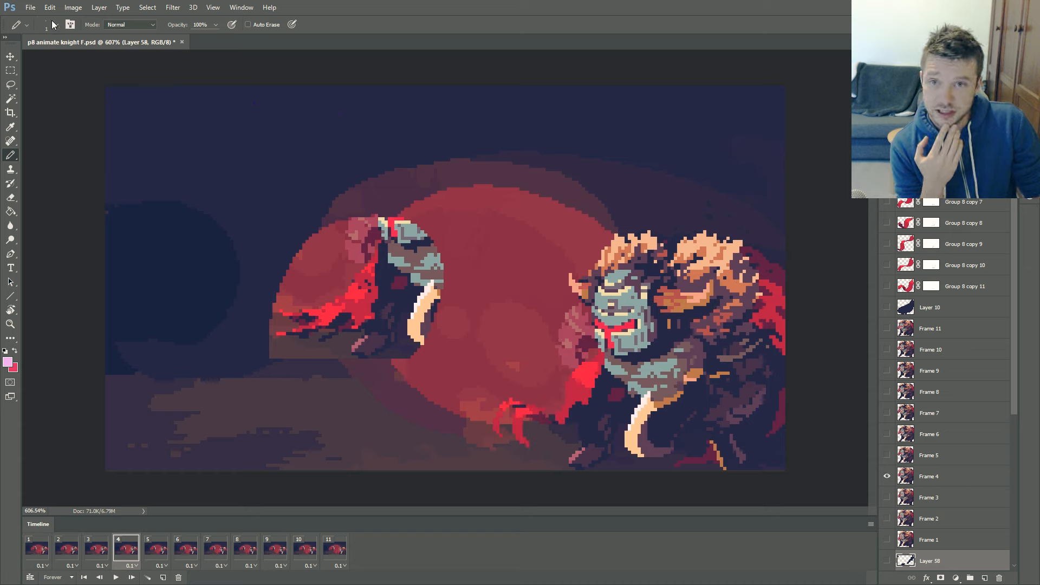
Reopen the recent file "p8 animate knight E.psd" and fit it in view.
click(30, 7)
click(50, 71)
click(216, 71)
key(ctrl+0)
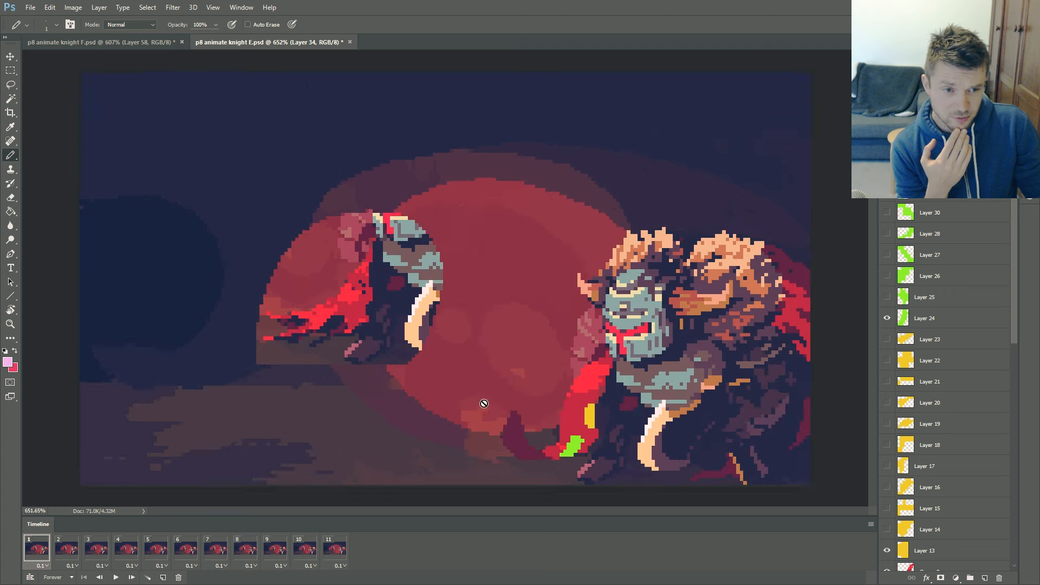
Paint a light pink patch along the cape's dark curled tip on a new layer in frame 1.
key(ctrl+shift+n)
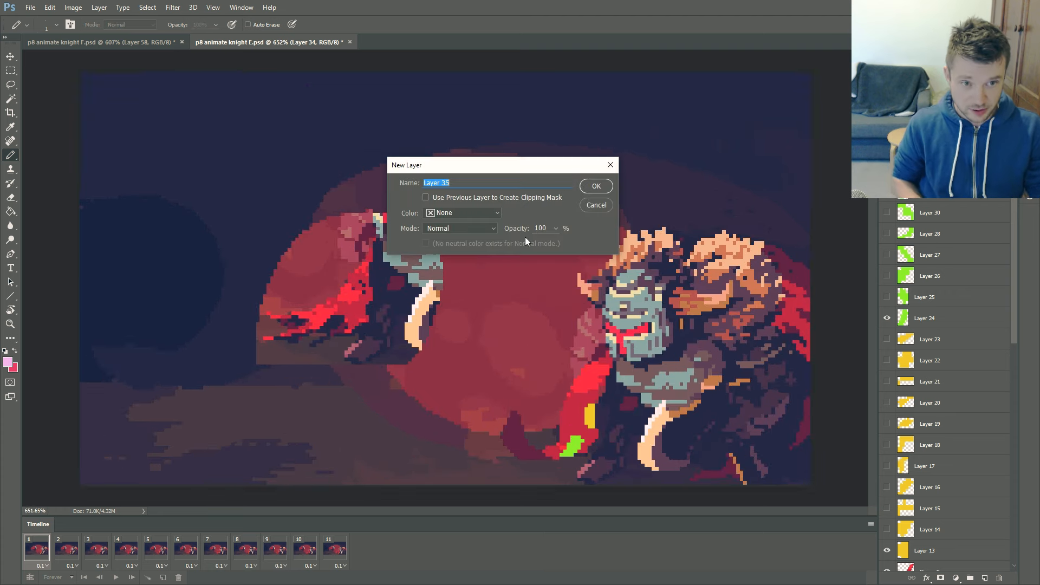
click(586, 187)
scroll(513, 457, up, 1)
scroll(513, 458, up, 1)
drag(521, 418, 543, 476)
mouse_move(515, 442)
mouse_down()
mouse_move(536, 474)
mouse_move(518, 442)
mouse_up()
Paint the light pink patch along the cape's lower tip on a new layer in frame 2.
key(Right)
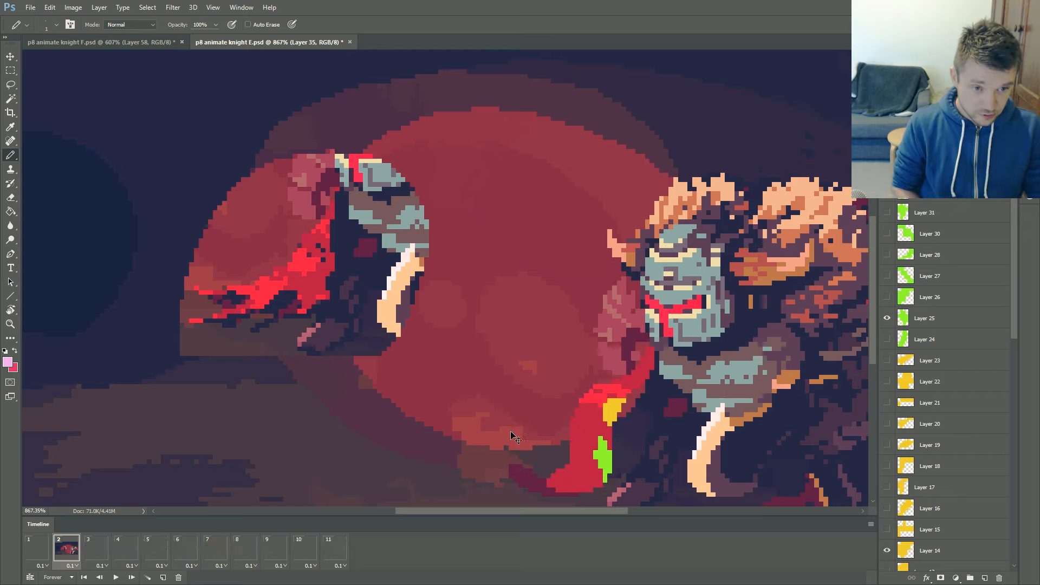
key(ctrl+shift+n)
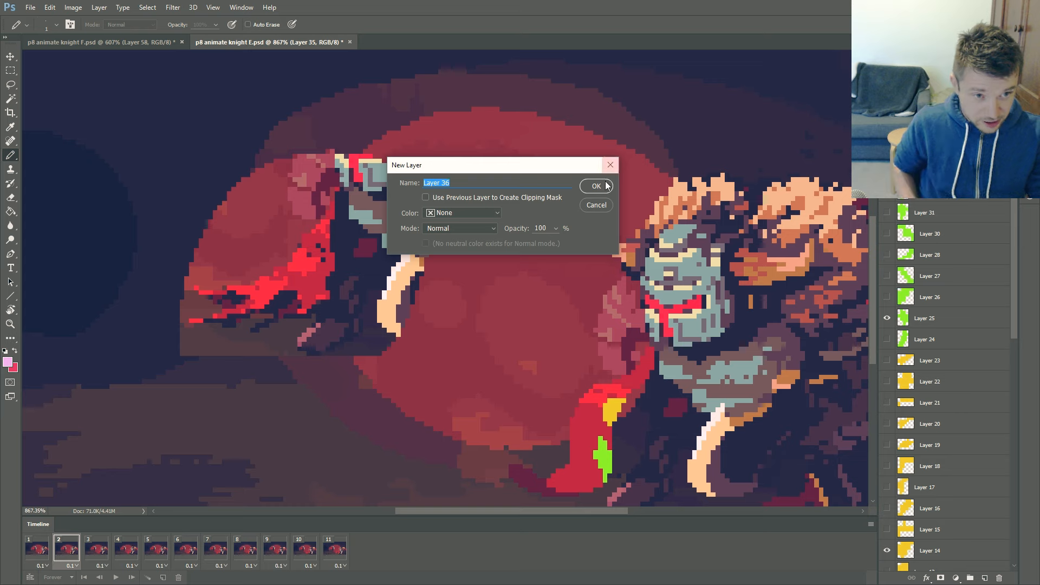
key(Return)
mouse_move(518, 470)
mouse_down()
mouse_move(528, 484)
mouse_move(524, 471)
mouse_up()
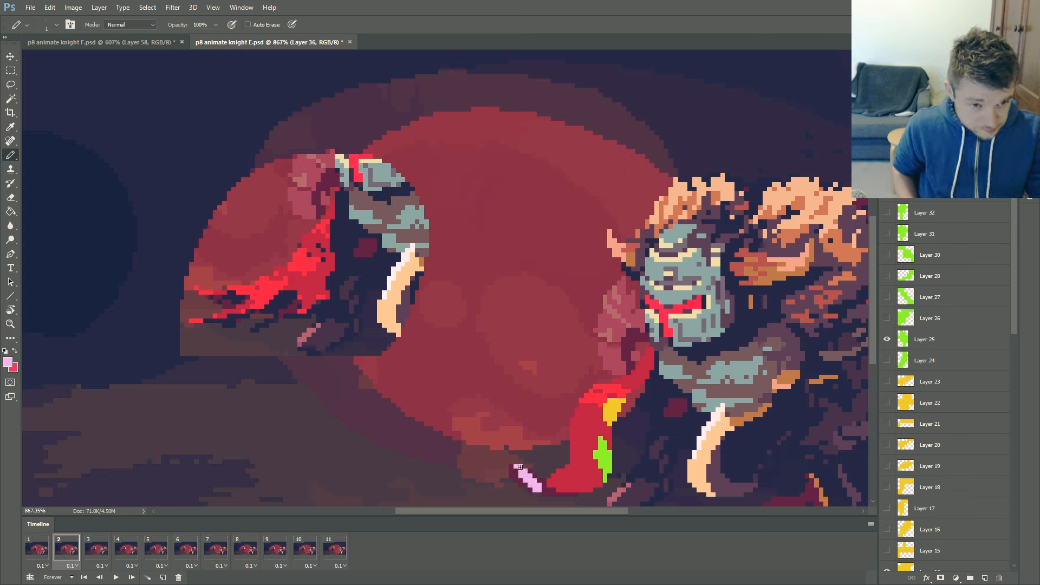
click(545, 496)
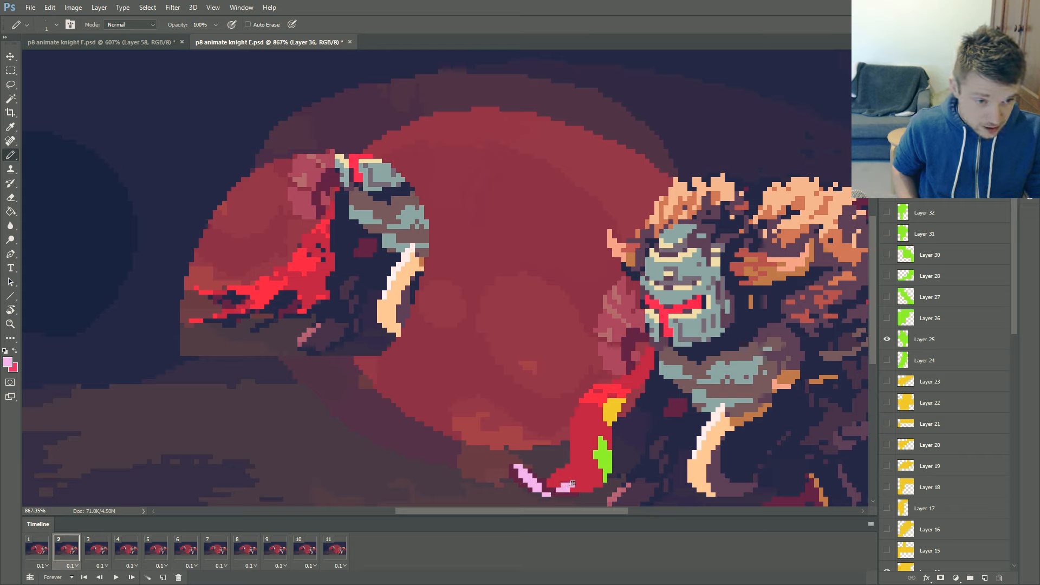
Paint the light pink patch rising from the cape's bottom edge on a new layer in frame 3.
click(96, 548)
key(ctrl+shift+alt+n)
drag(548, 447, 564, 489)
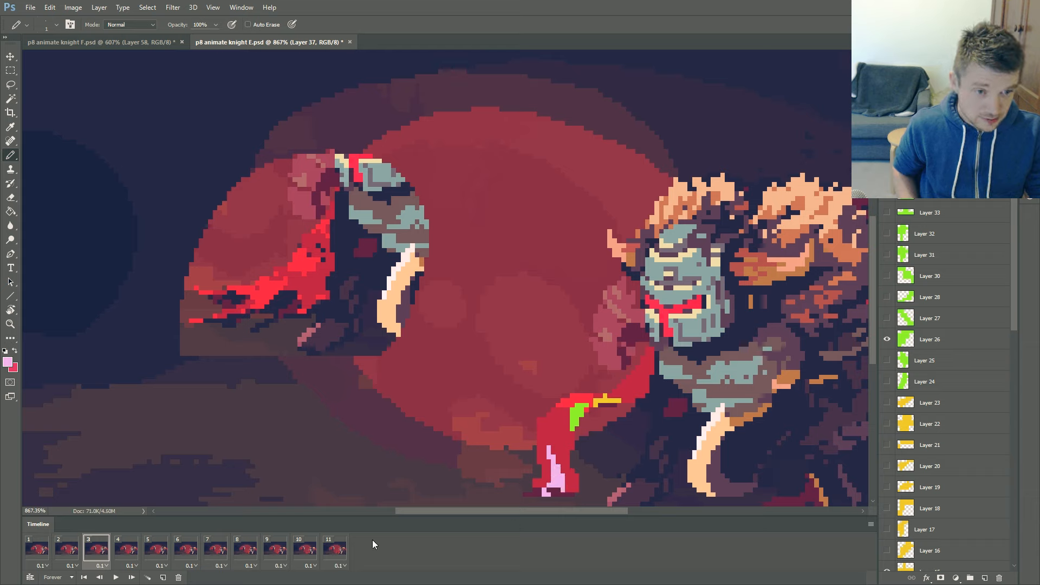
Paint the light pink patch inside the cape's hanging end on a new layer in frame 4, and return to frame 1.
click(126, 550)
key(ctrl+shift+n)
click(596, 186)
mouse_move(528, 431)
mouse_down()
mouse_move(514, 474)
mouse_move(509, 451)
mouse_up()
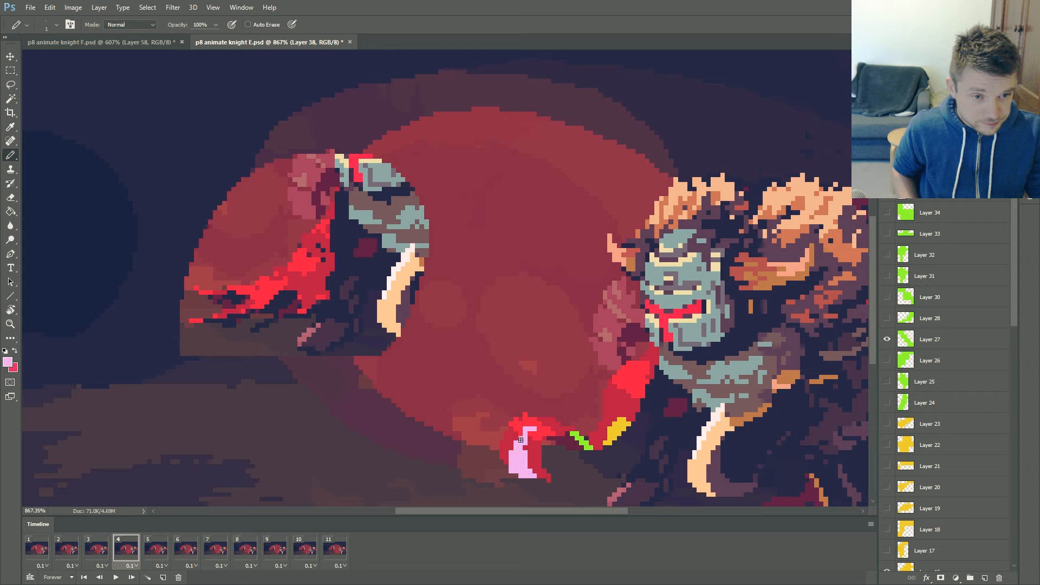
scroll(524, 435, down, 6)
click(33, 554)
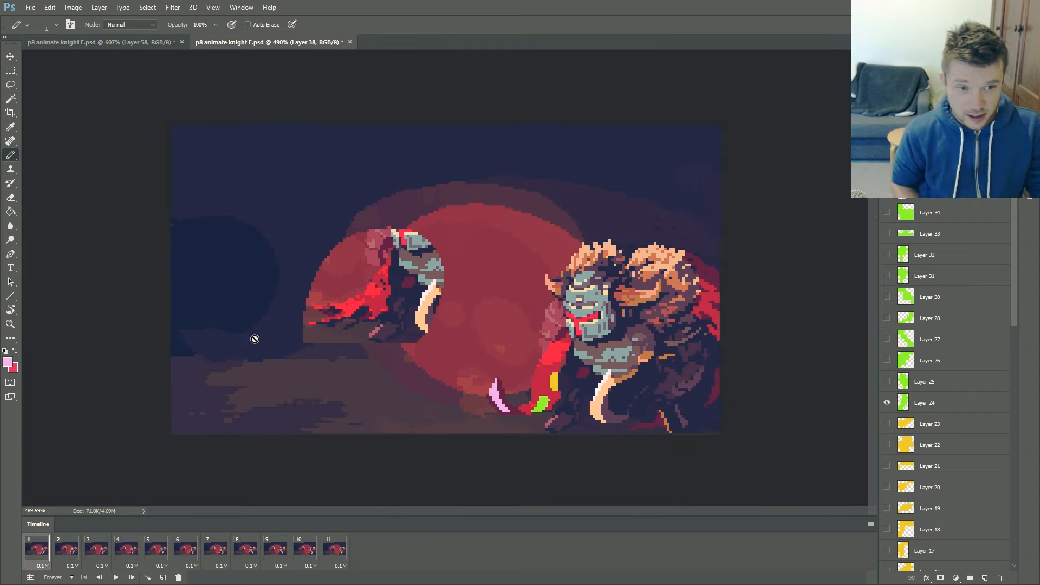
Step through the first cape frames and examine how the light pink tip patch changes shape.
key(ctrl+Right)
key(ctrl+Right)
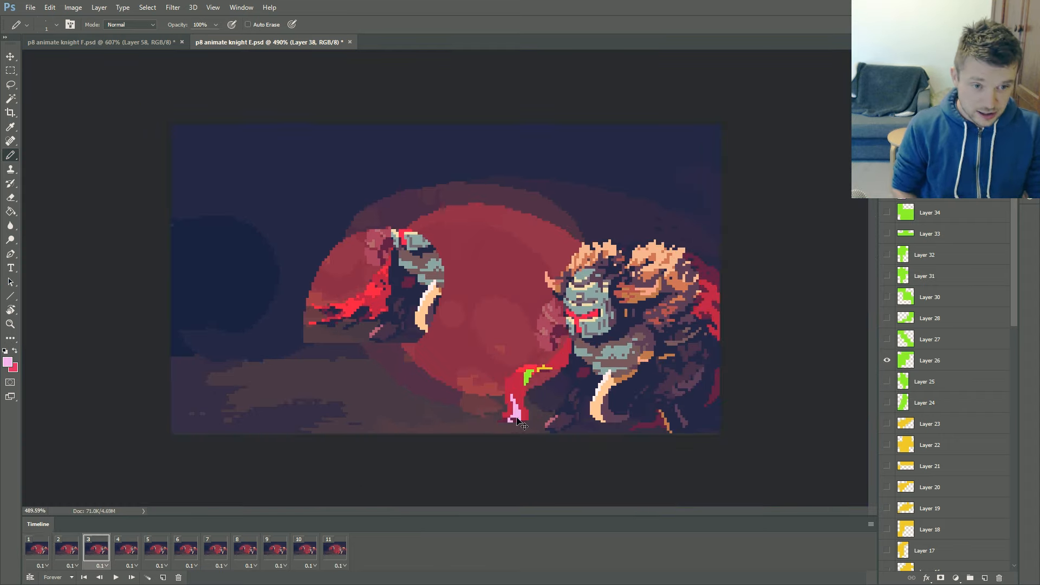
key(ctrl+Right)
key(ctrl+Right)
key(ctrl+Left)
key(ctrl+Left)
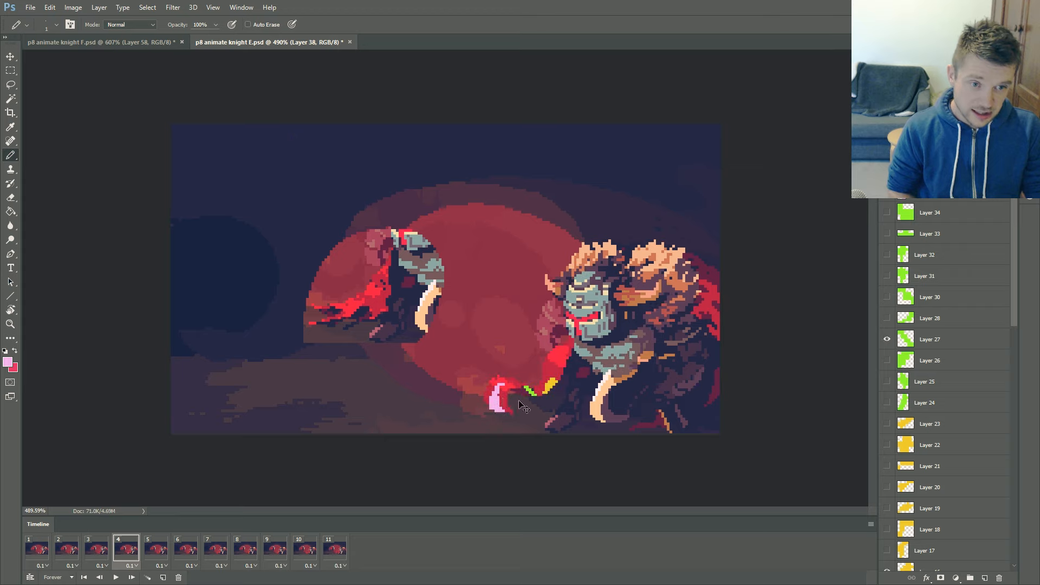
key(ctrl+Right)
key(ctrl+Left)
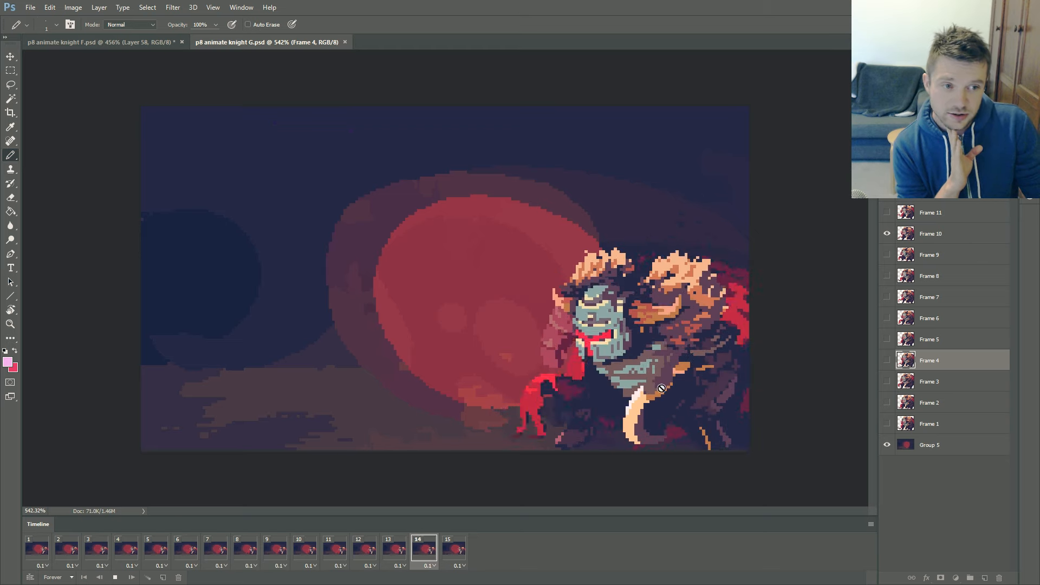
Stop the animation playback and close the p8 animate knight G document.
click(115, 577)
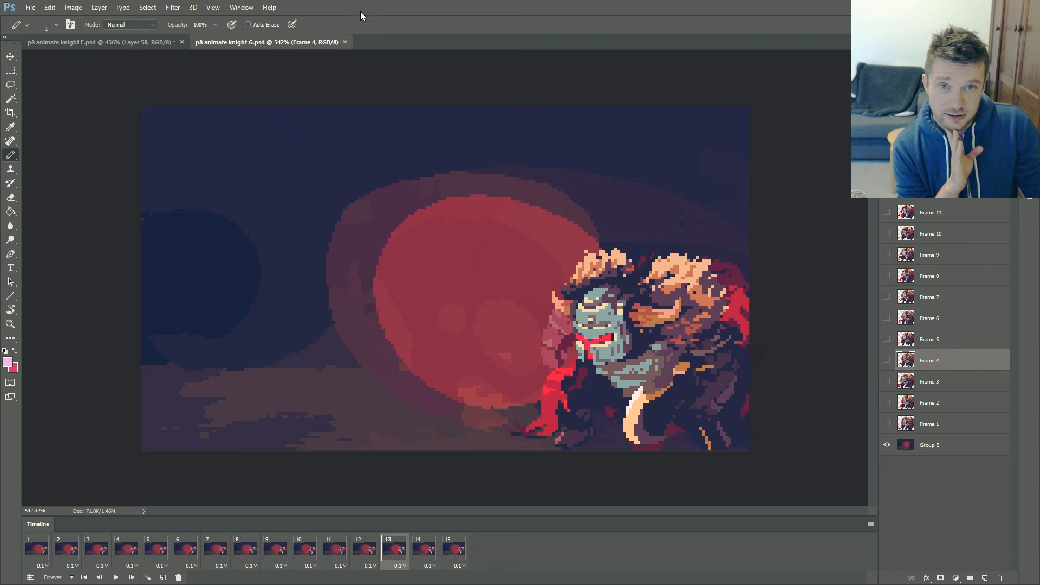
click(345, 42)
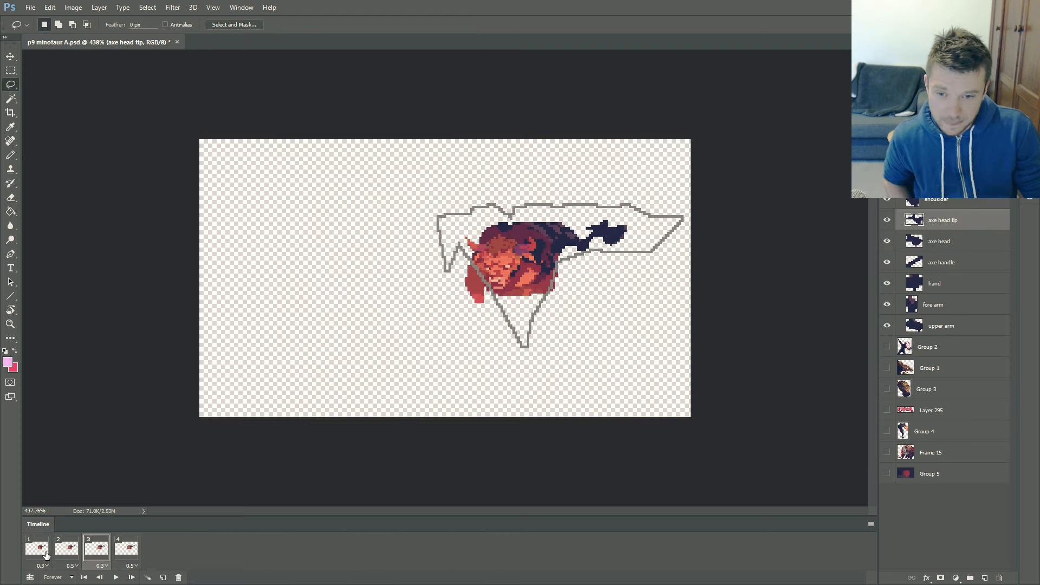
Compare the minotaur's head and body poses between frame 1 and frame 3.
click(48, 553)
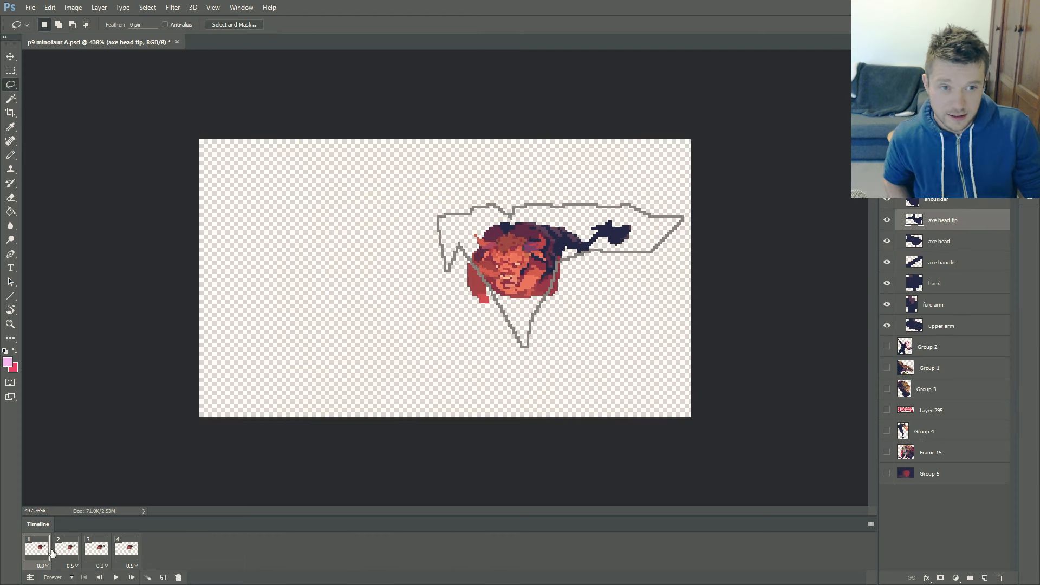
click(86, 552)
click(39, 552)
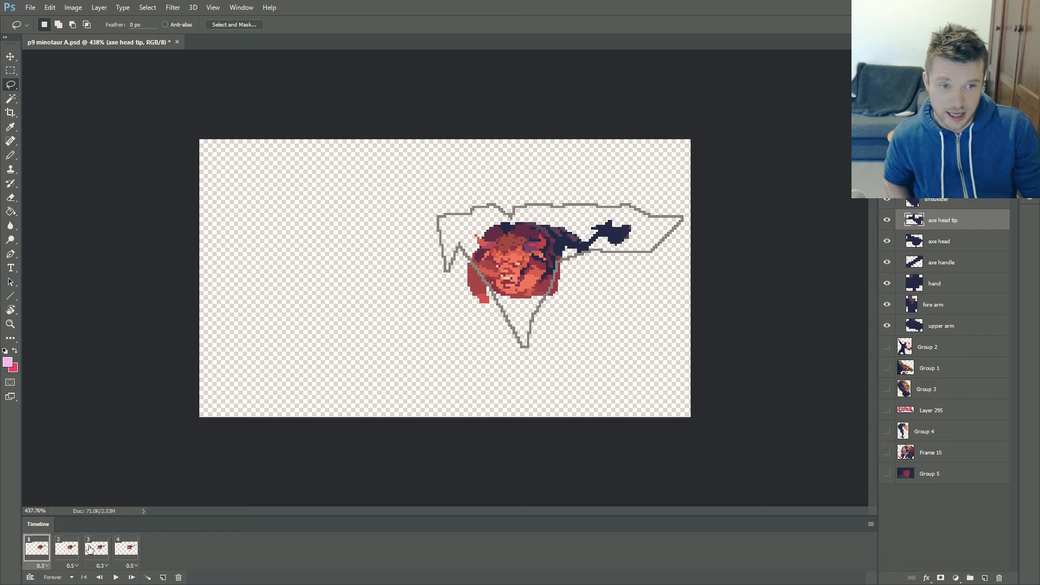
click(95, 551)
click(38, 550)
click(96, 549)
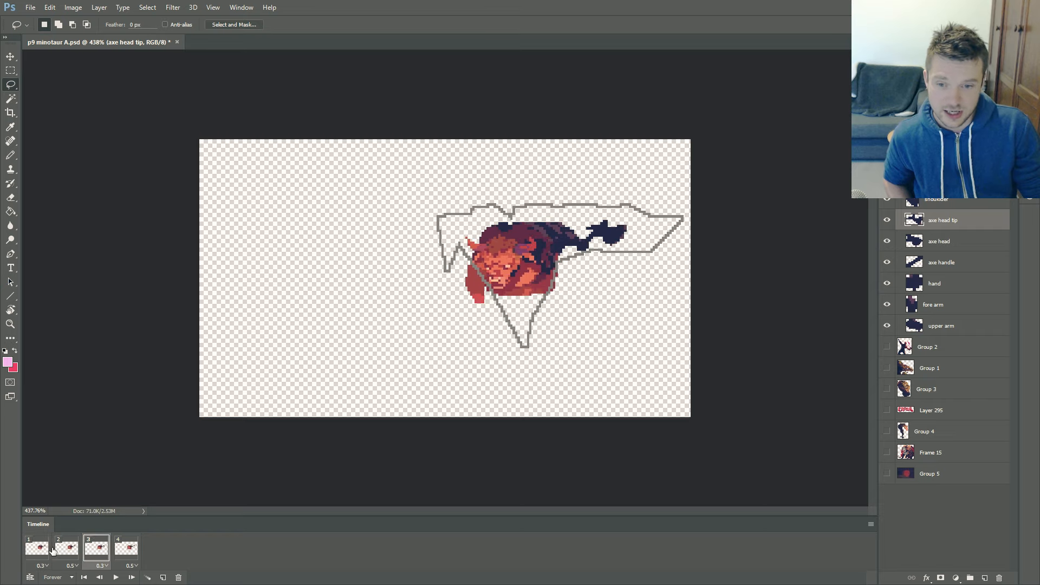
Go through the minotaur's four key frames and examine the order of the head, body and axe poses.
click(37, 549)
click(68, 549)
click(95, 550)
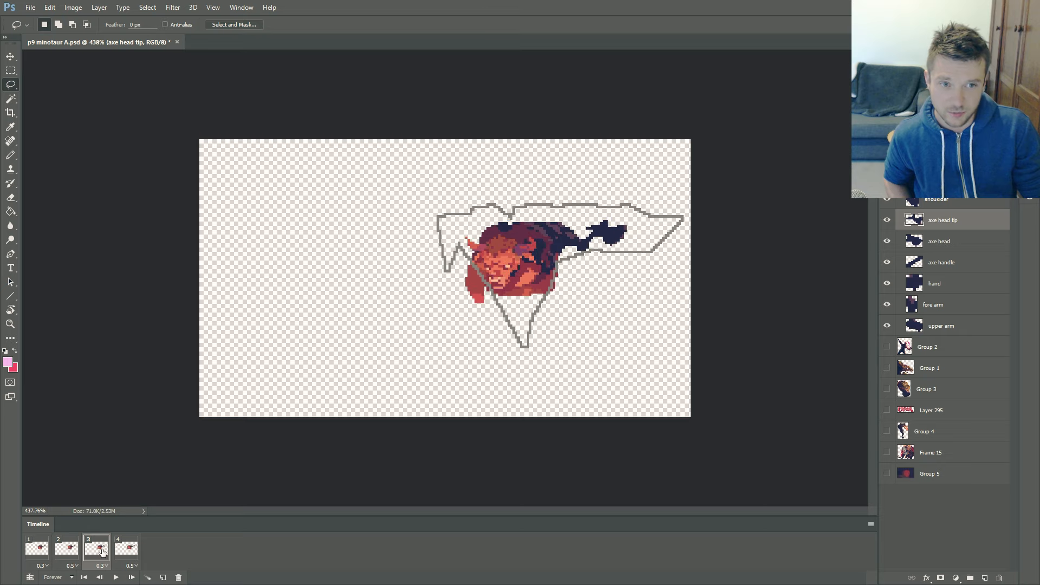
click(124, 549)
click(38, 551)
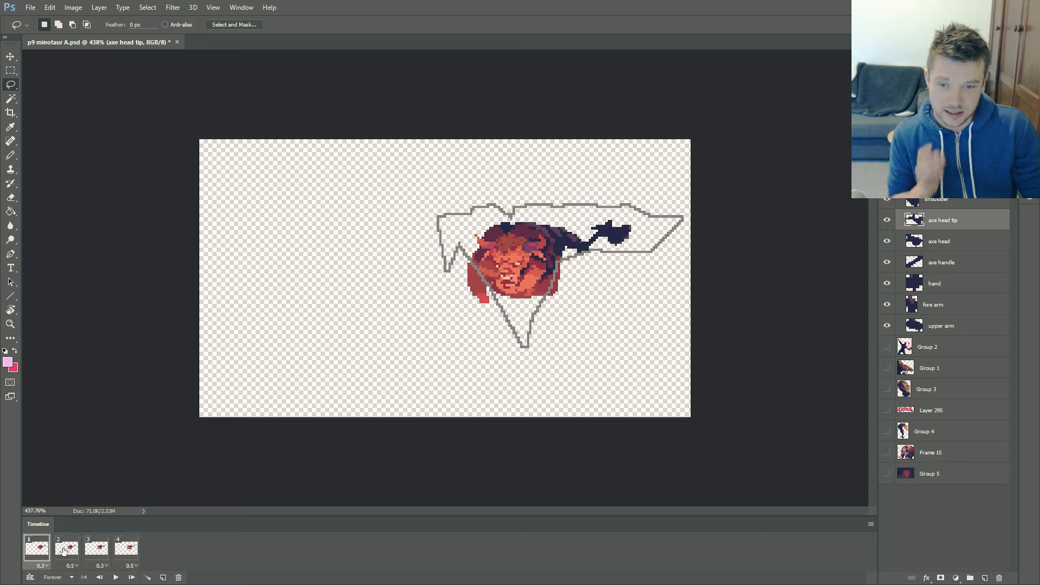
click(64, 552)
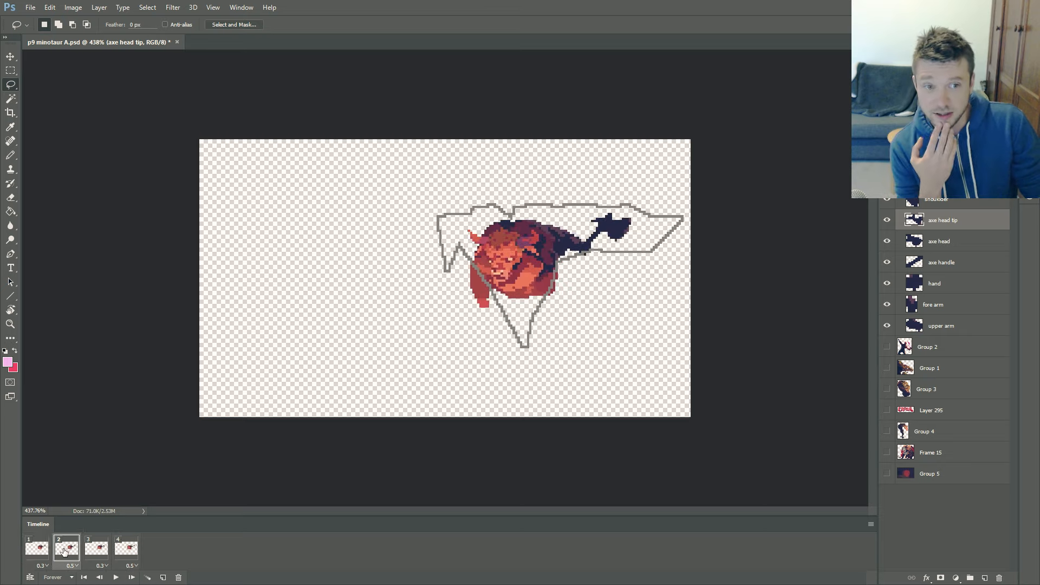
click(91, 552)
click(38, 552)
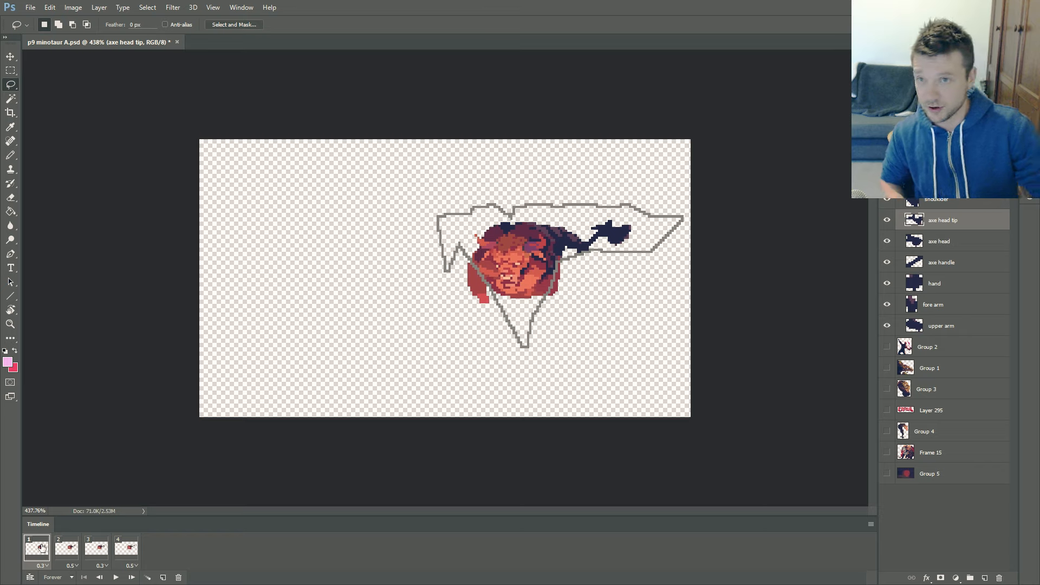
click(67, 551)
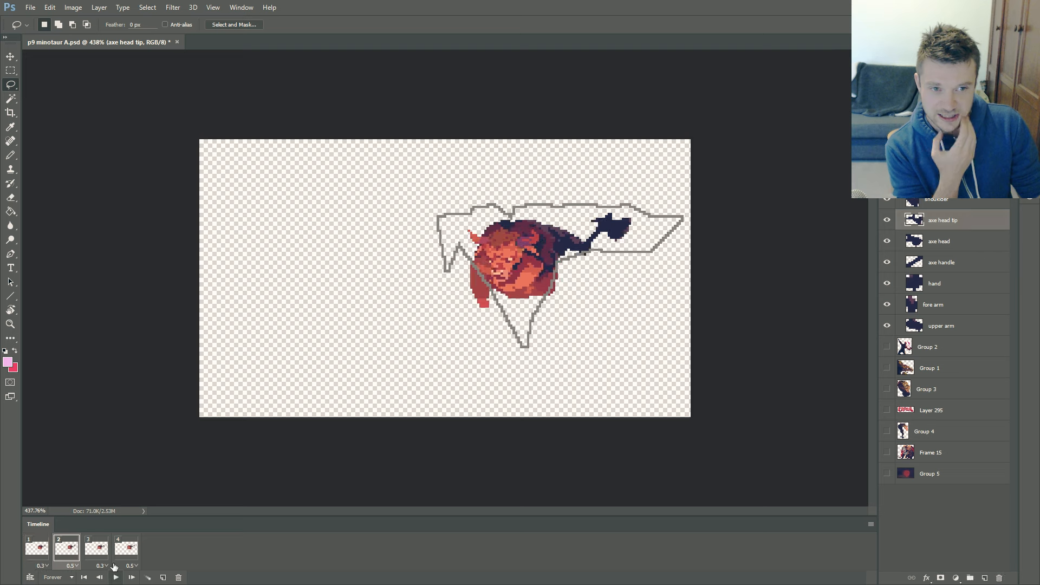
Close the p9 minotaur A document without saving its changes.
click(176, 42)
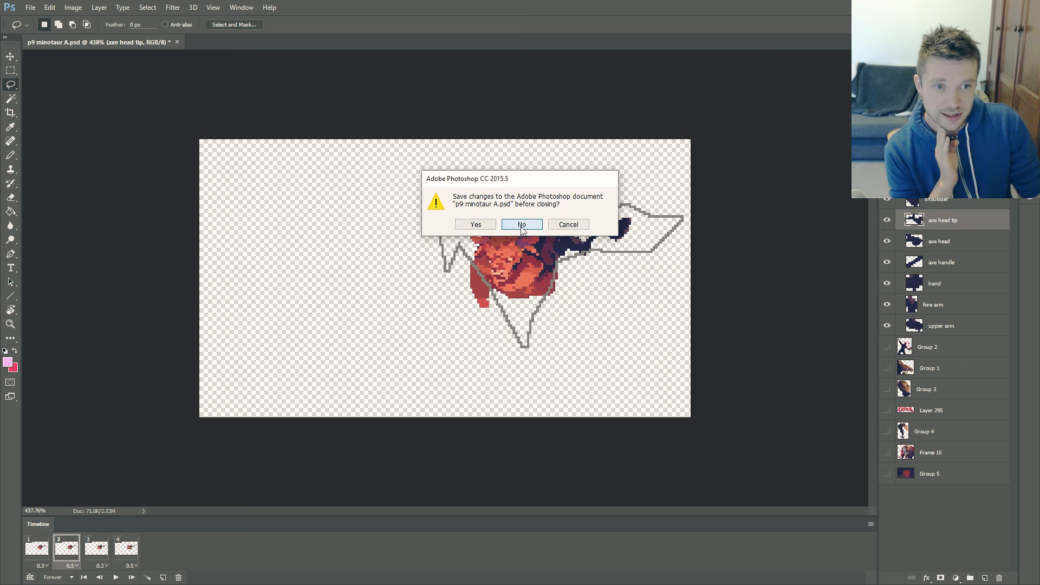
click(507, 226)
Hide the minotaur's facial layers, including the eyes, in frame 1 to reveal how the head is split into parts.
scroll(568, 275, up, 7)
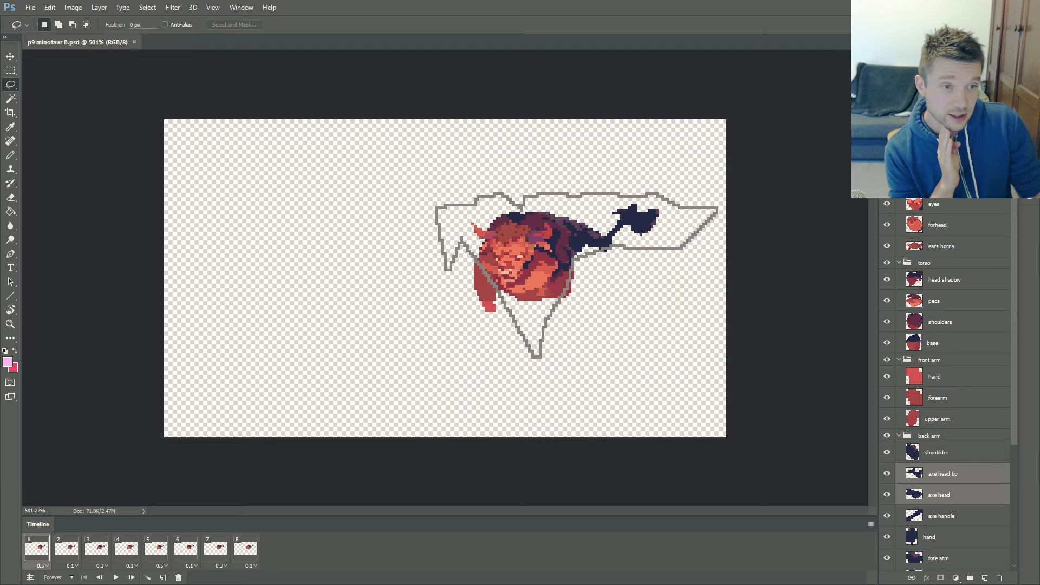
click(886, 222)
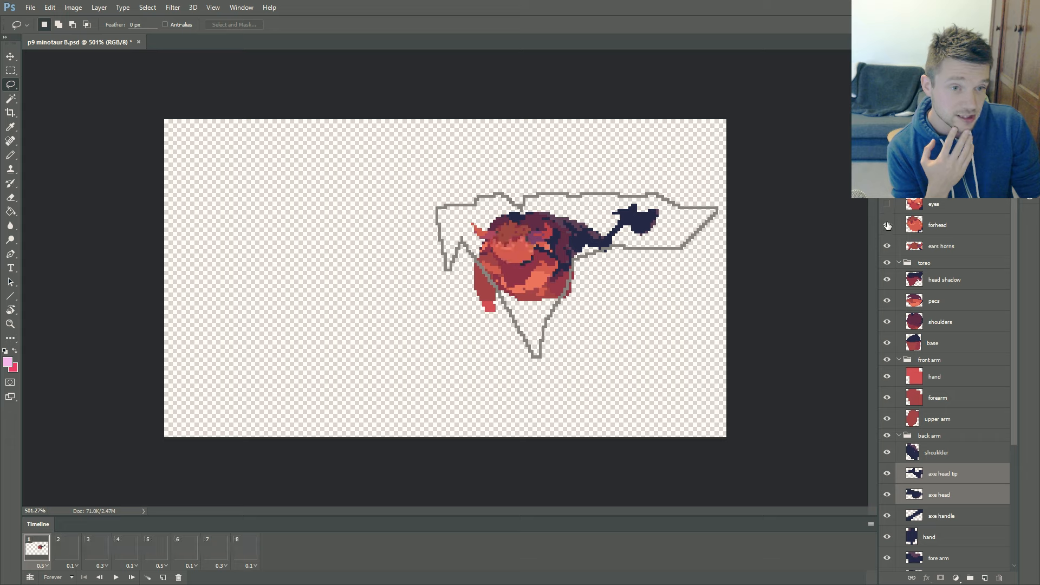
drag(599, 316, 579, 299)
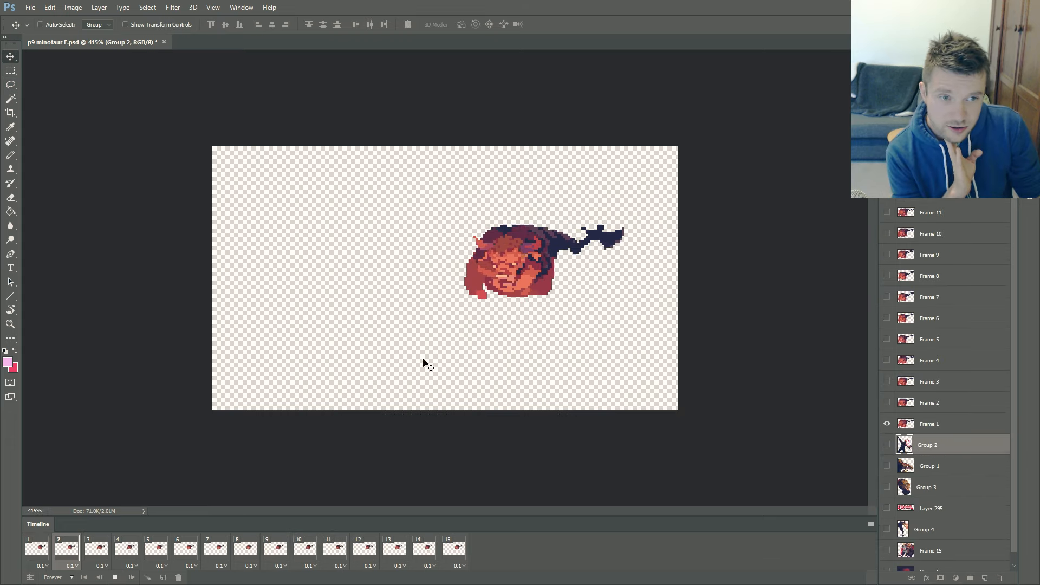
Examine individual frames of the minotaur's 15-frame animation and play the loop.
scroll(423, 359, up, 2)
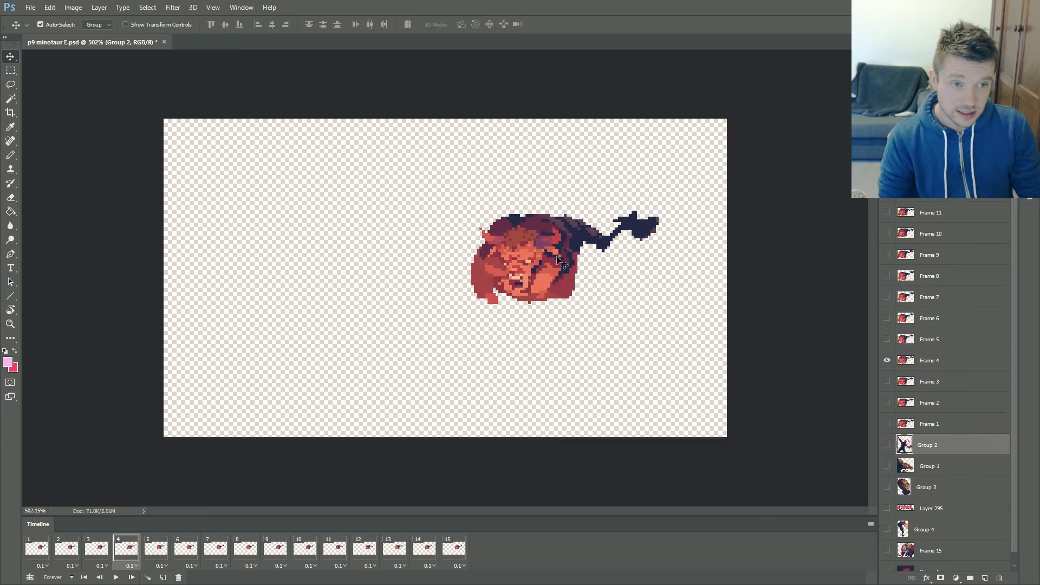
ctrl+click(549, 251)
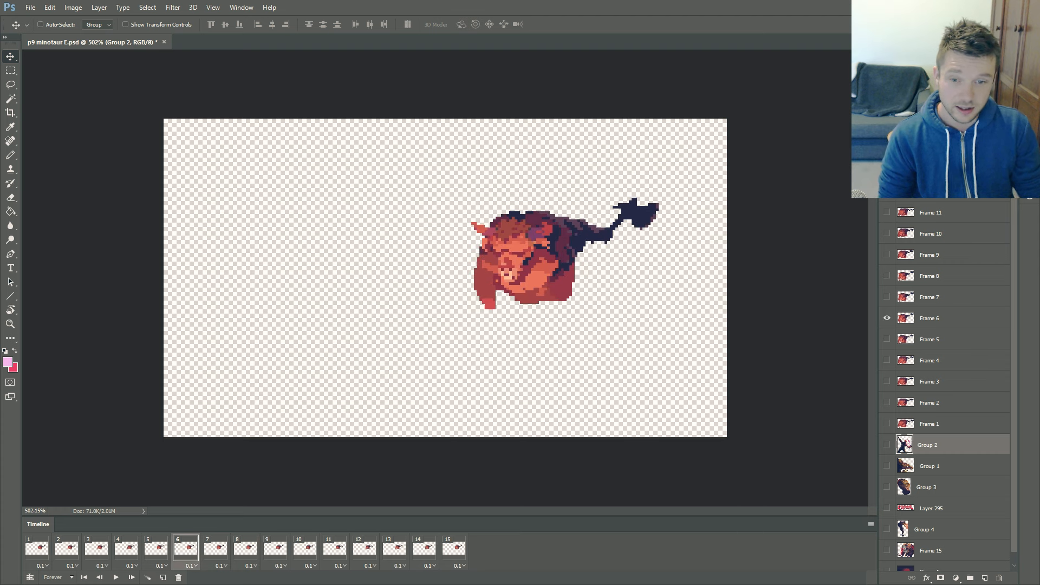
click(116, 576)
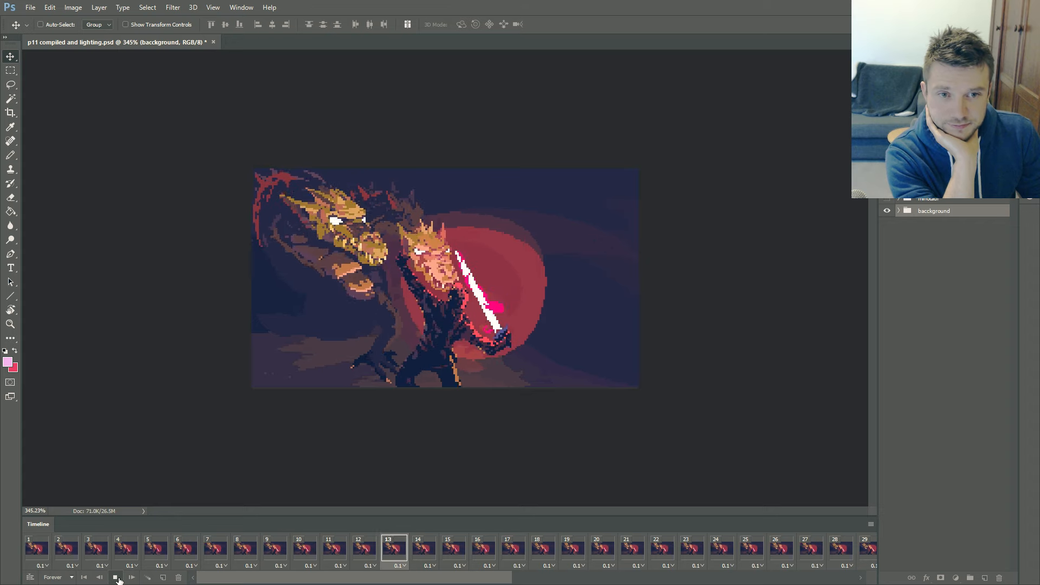
Play and stop the compiled scene's animation repeatedly to review the hydra, minotaur, knight and title together.
click(117, 578)
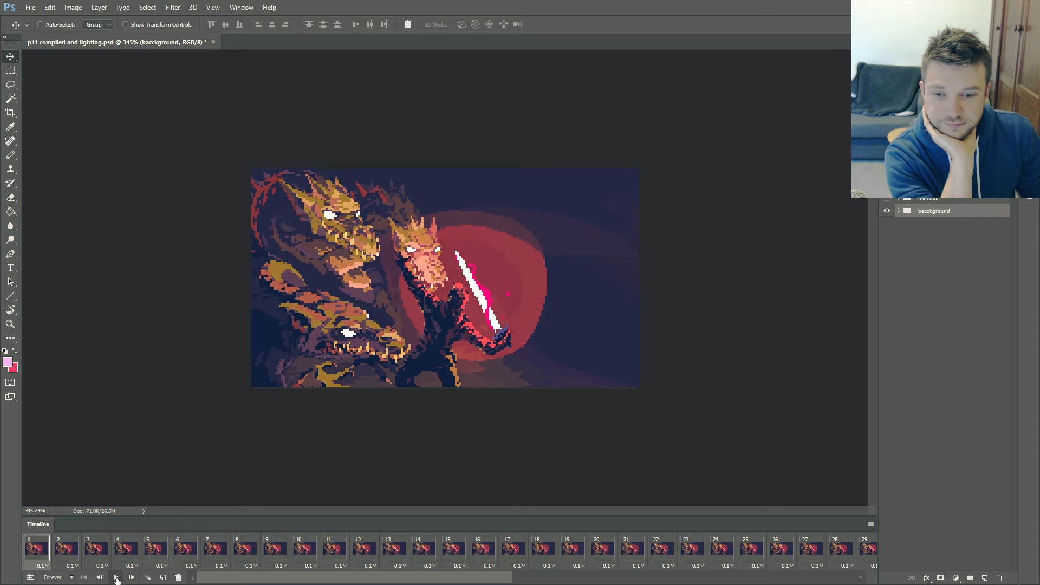
click(116, 579)
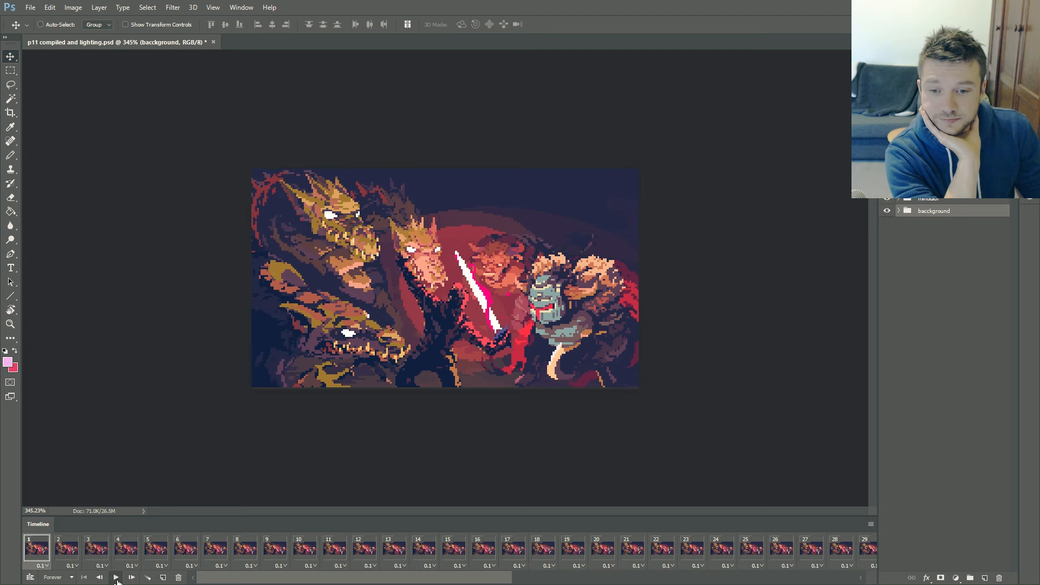
click(115, 577)
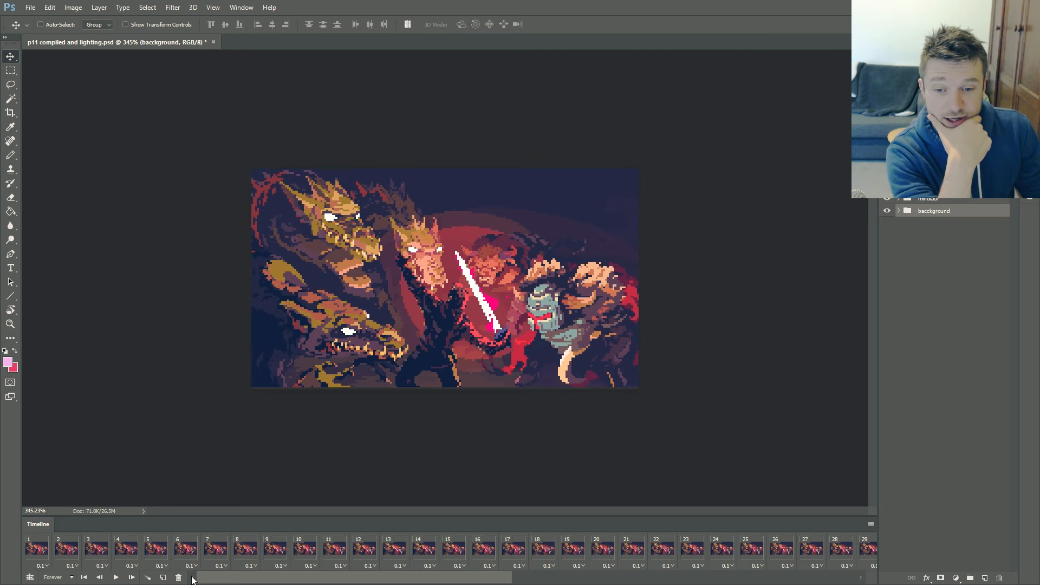
click(115, 578)
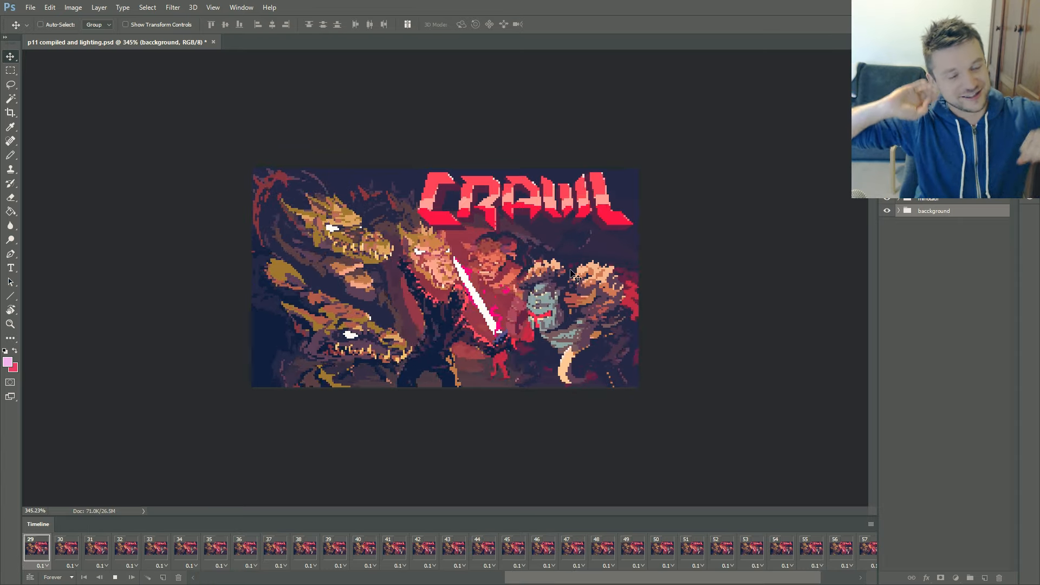
Pause the complete CRAWL title scene for a close view and replay it from frame 1.
scroll(576, 276, up, 5)
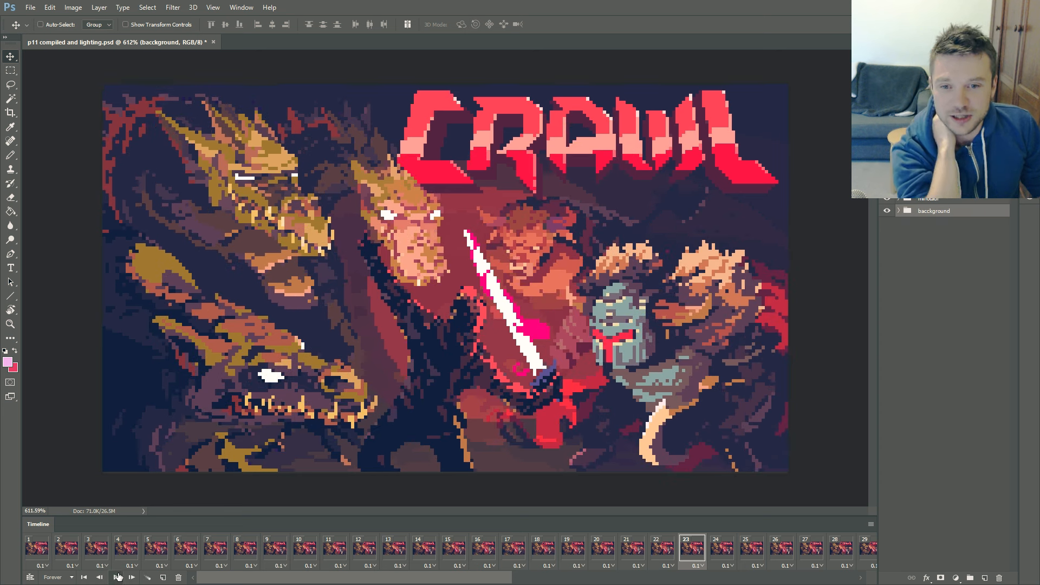
key(space)
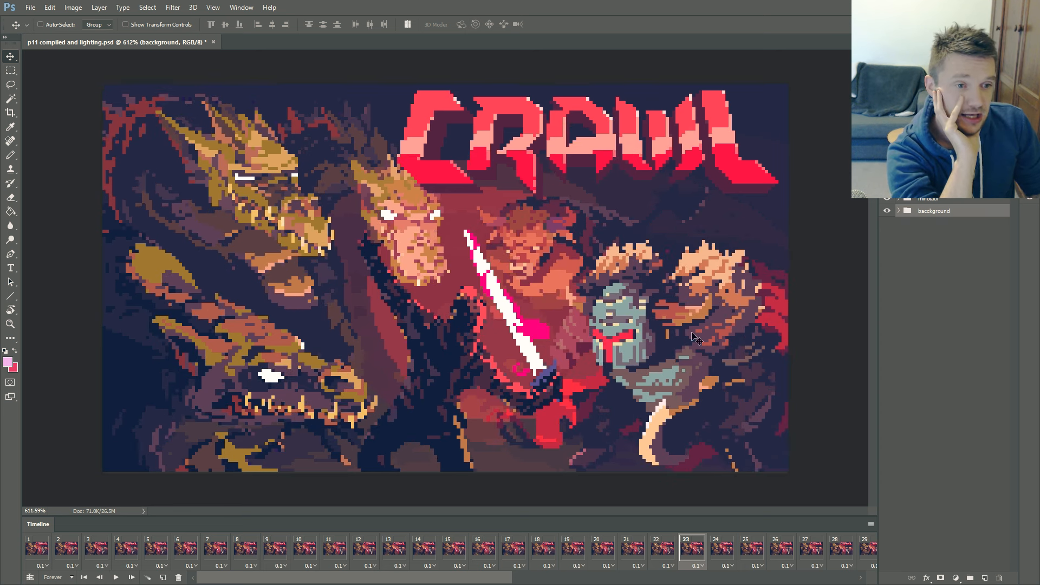
click(26, 558)
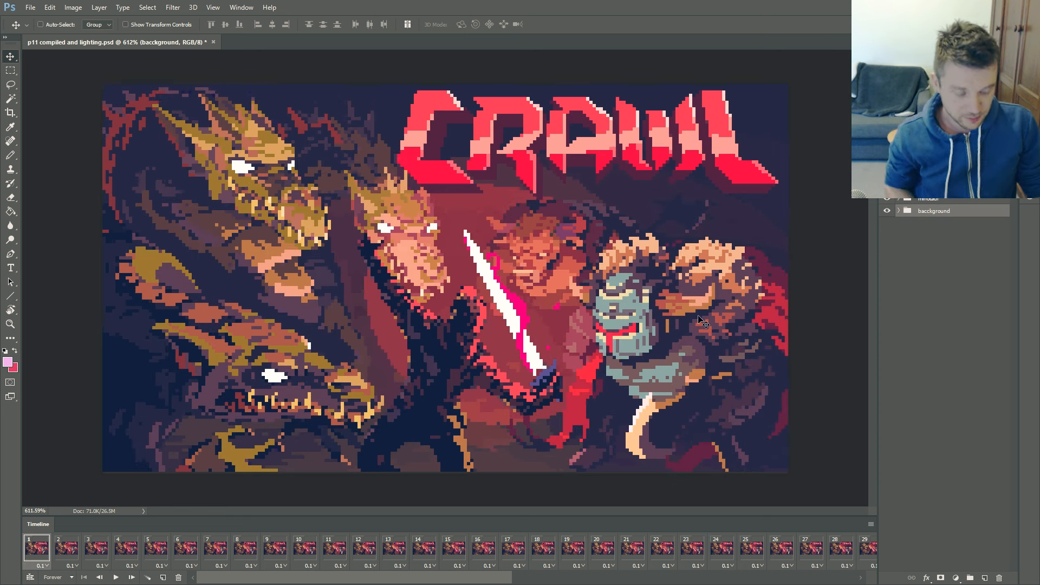
key(space)
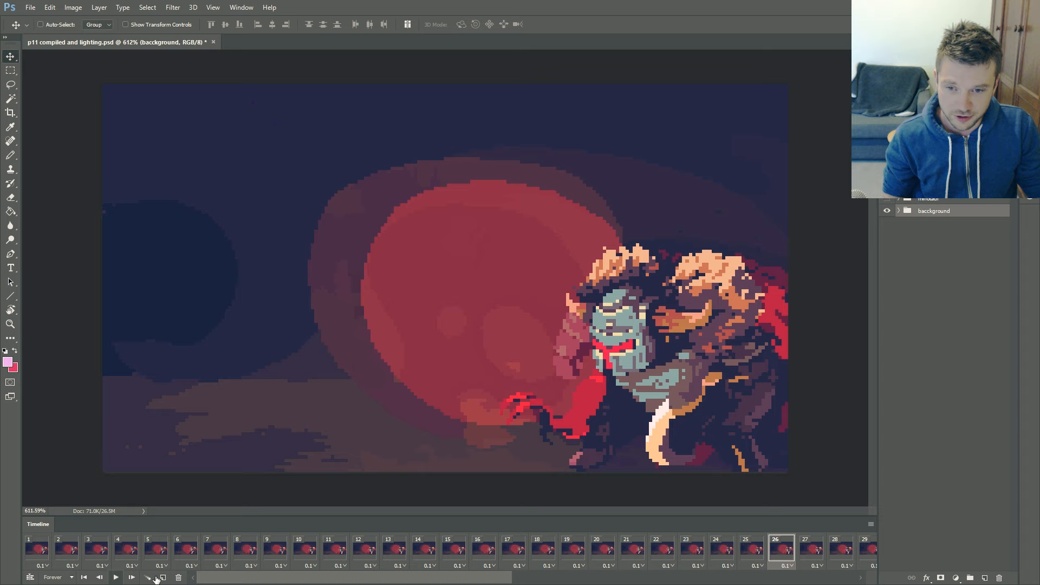
Return to frame 1 and play the upper hydra head's animation alone over the background.
click(41, 555)
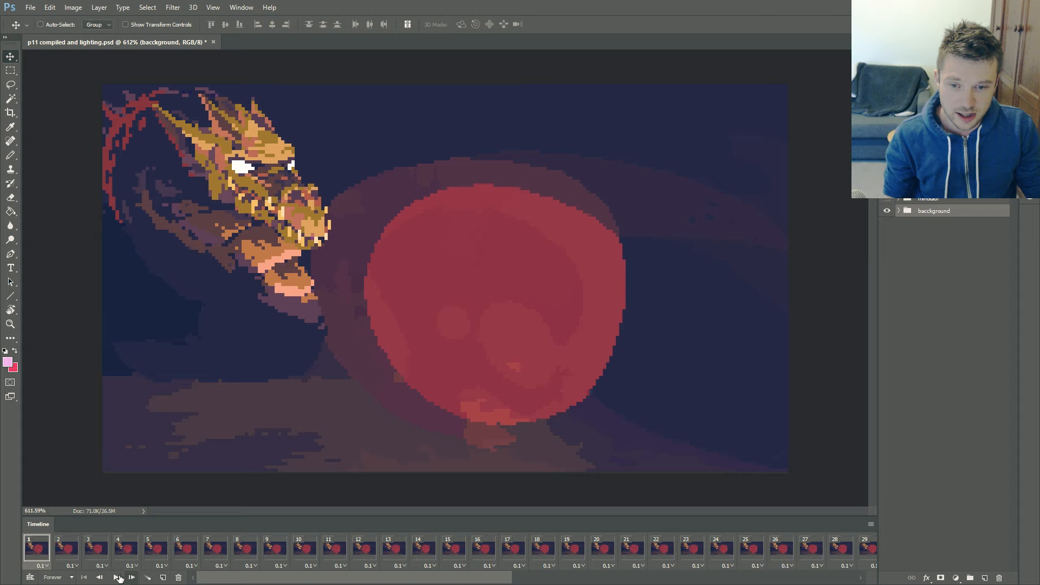
click(116, 577)
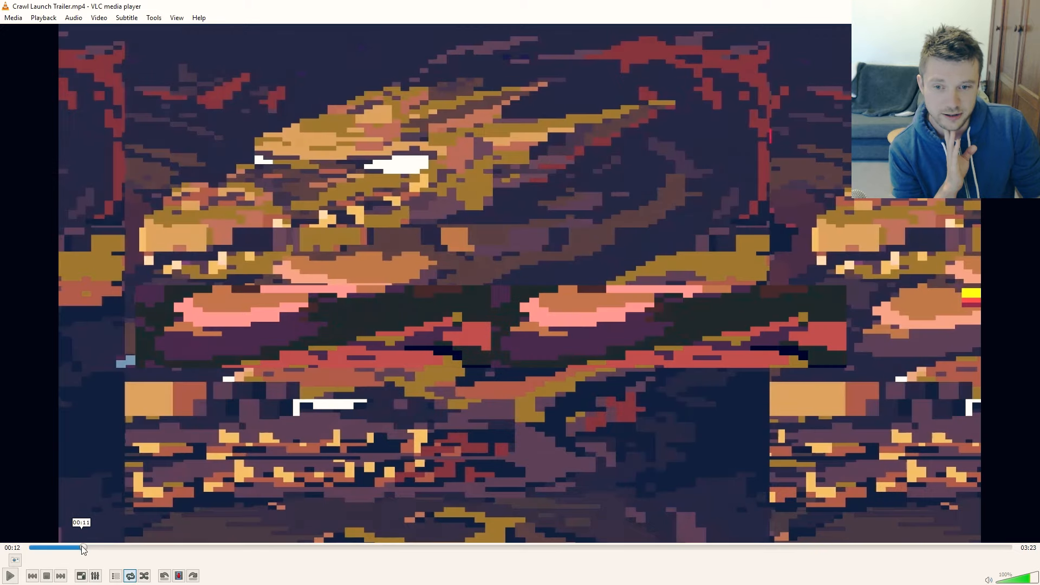
Switch to VLC and seek the Crawl Launch Trailer to about 00:11, and return the Photoshop scene to frame 1.
click(79, 547)
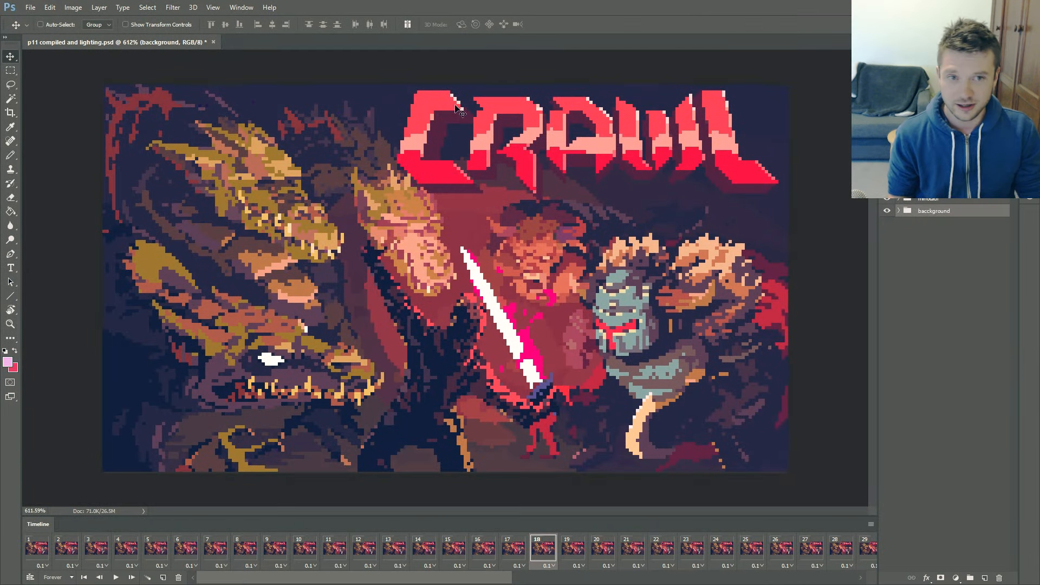
click(36, 548)
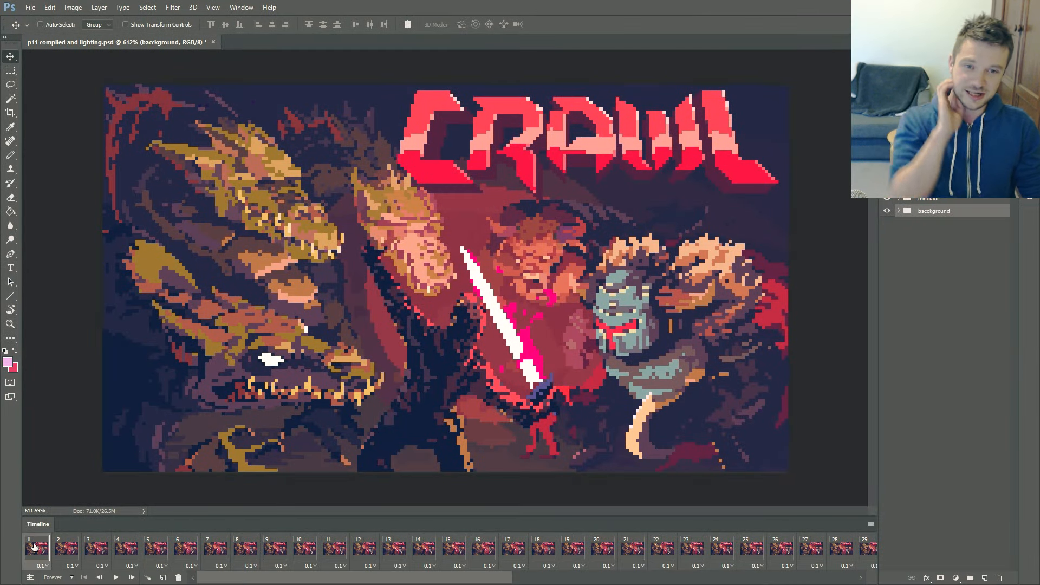